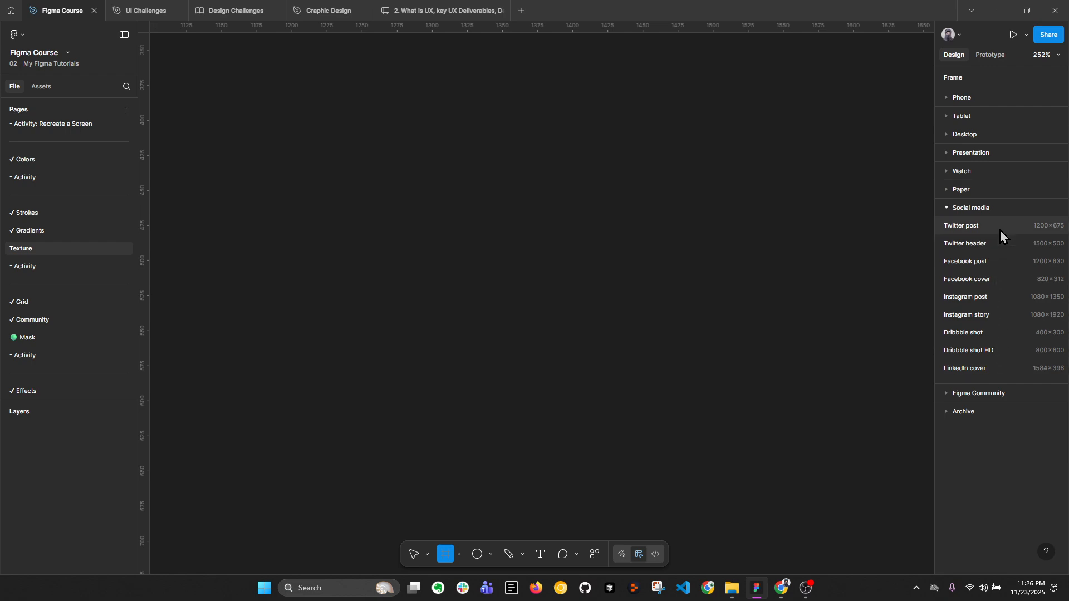
# Step: Create a 1080 × 1920 frame from the Instagram story preset on the empty Texture page
pyautogui.click(1004, 312)
pyautogui.keyDown('ctrl'); pyautogui.scroll(-3, 594, 284); pyautogui.keyUp('ctrl')
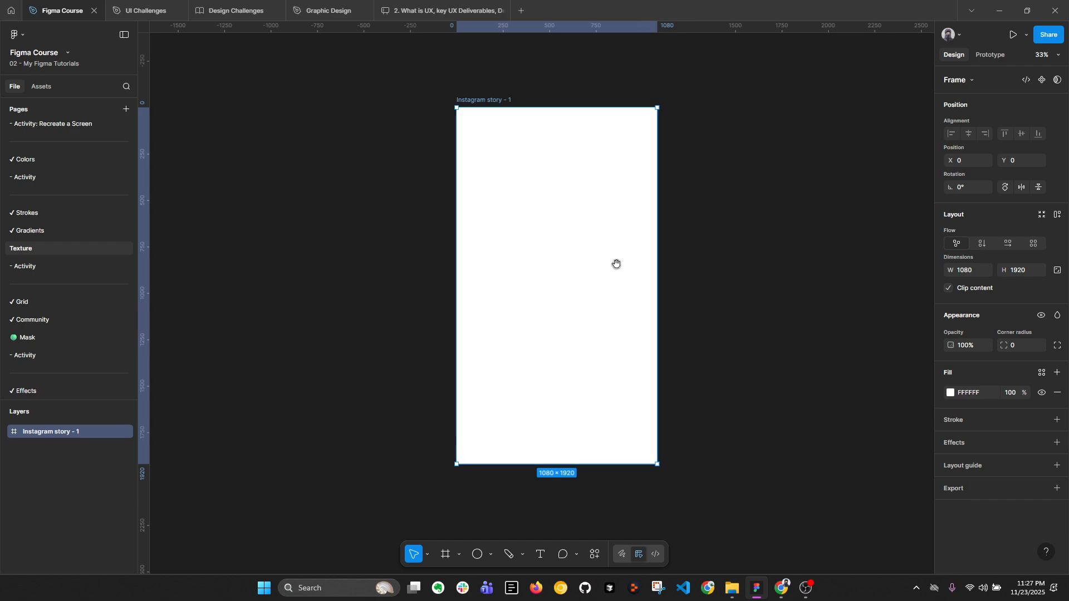
pyautogui.hscroll(2, 583, 264)
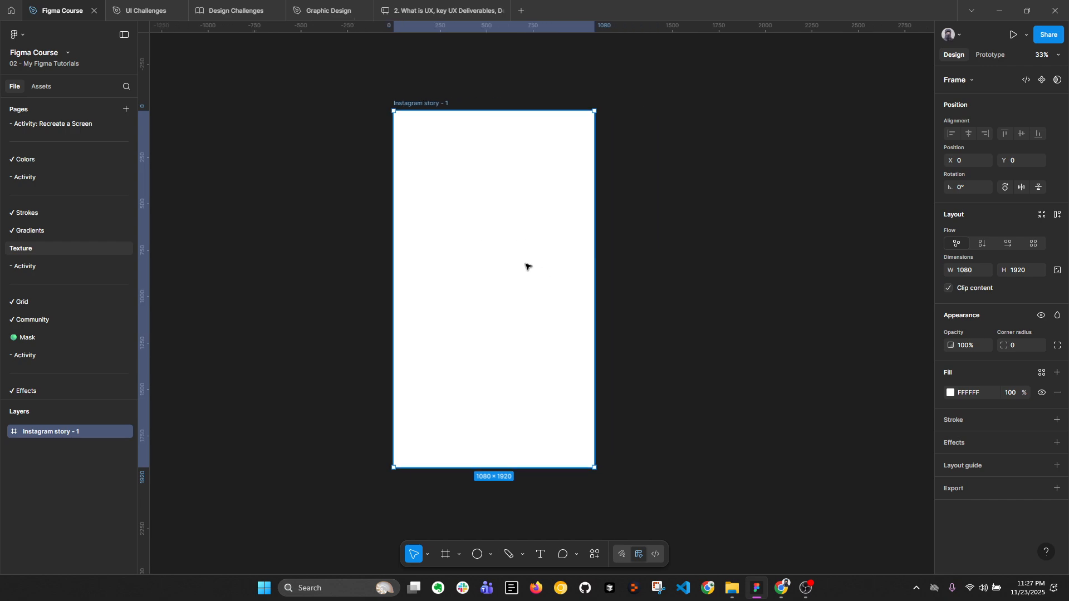
pyautogui.keyDown('ctrl'); pyautogui.scroll(2, 520, 248); pyautogui.keyUp('ctrl')
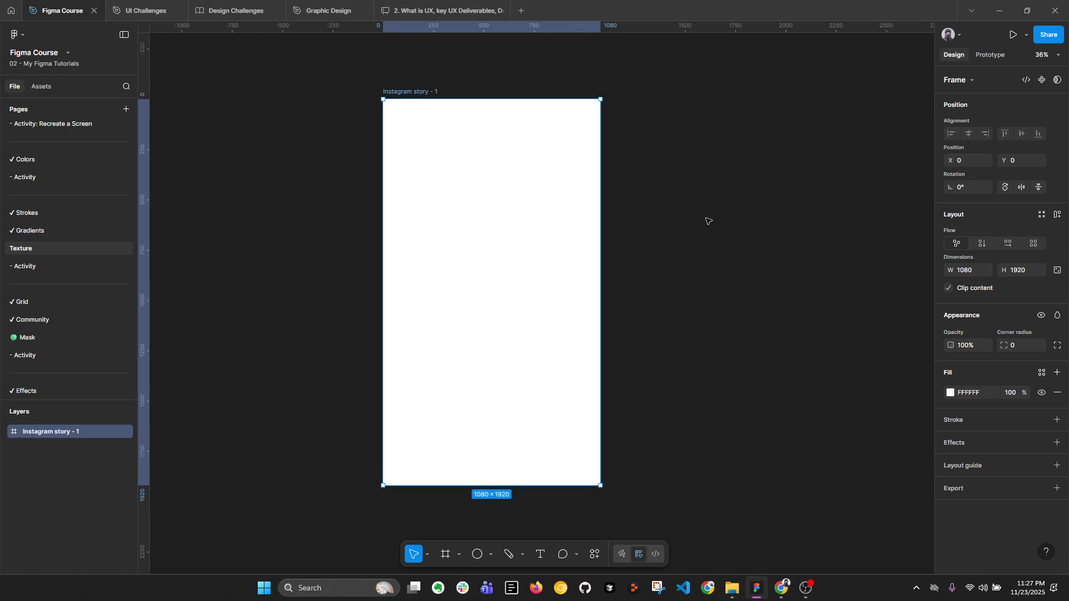
pyautogui.click(728, 220)
pyautogui.moveTo(727, 220); pyautogui.dragTo(649, 222)
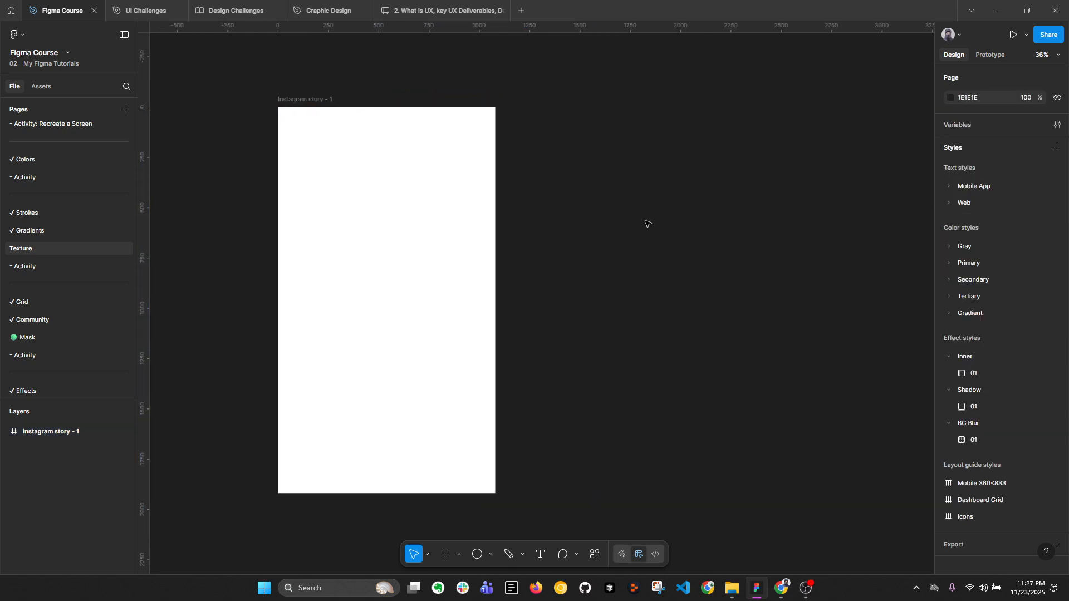
pyautogui.moveTo(551, 219); pyautogui.dragTo(585, 232)
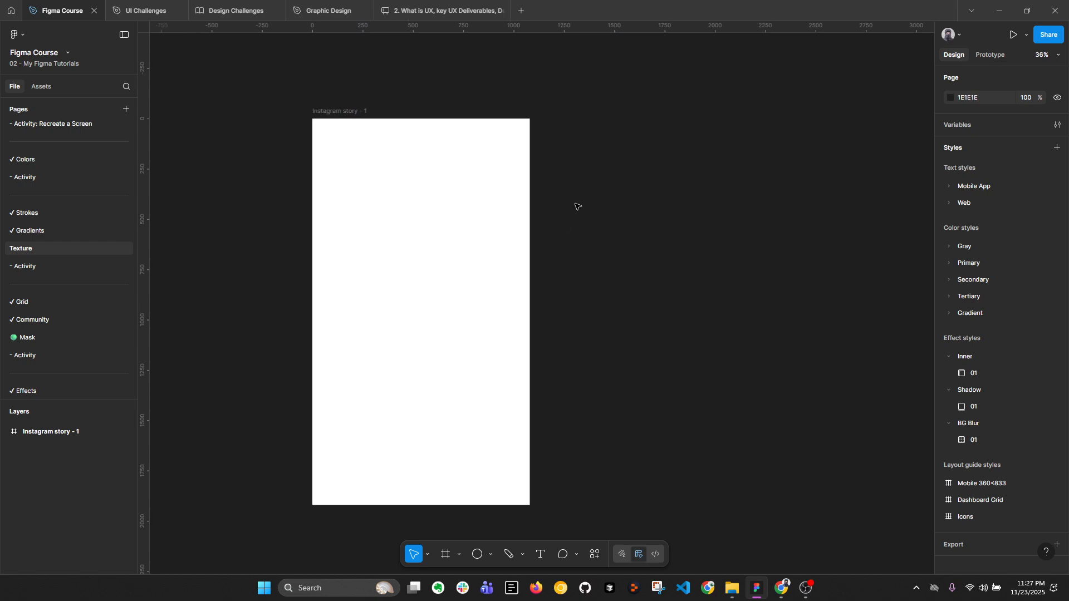
# Step: Duplicate the Instagram story frame horizontally beside the original, at X 1164 and Y 0
pyautogui.keyDown('ctrl'); pyautogui.scroll(1, 618, 188); pyautogui.keyUp('ctrl')
pyautogui.click(433, 176)
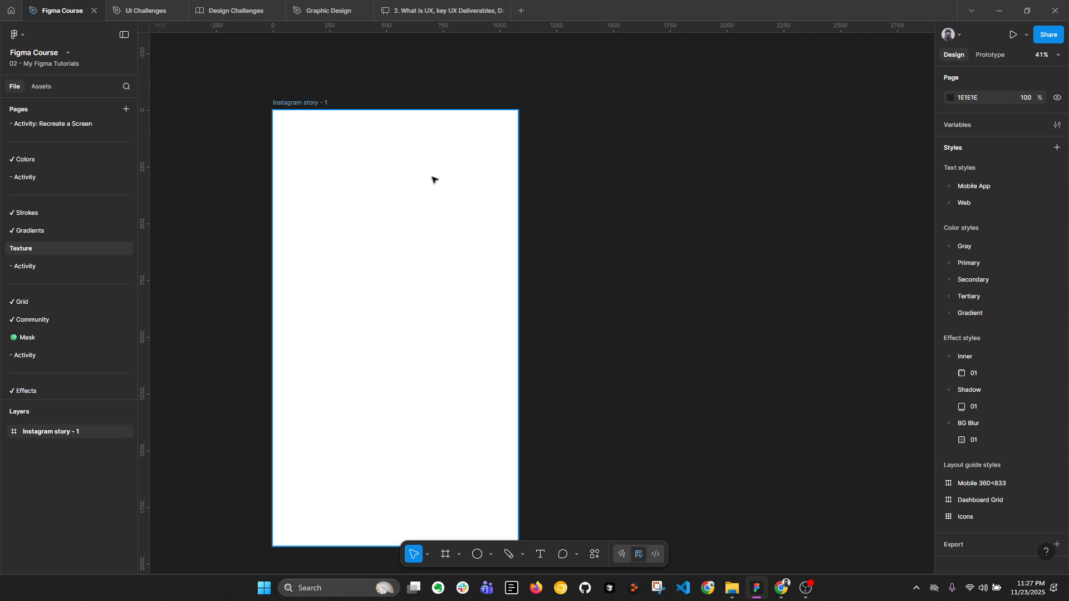
pyautogui.keyDown('alt'); pyautogui.moveTo(387, 203); pyautogui.dragTo(706, 203); pyautogui.keyUp('alt')
# Step: Draw a horizontal line about 134 px long near the upper-left corner of the Instagram story - 2 frame
pyautogui.keyDown('ctrl'); pyautogui.scroll(3, 657, 137); pyautogui.keyUp('ctrl')
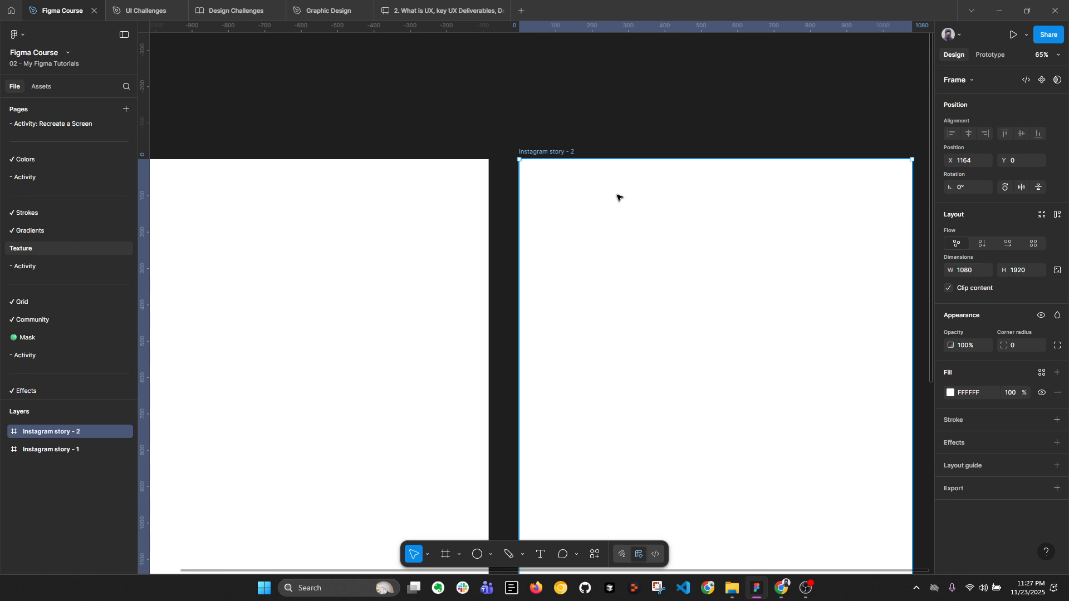
pyautogui.hotkey('shift', 'l')
pyautogui.moveTo(561, 189); pyautogui.dragTo(610, 190)
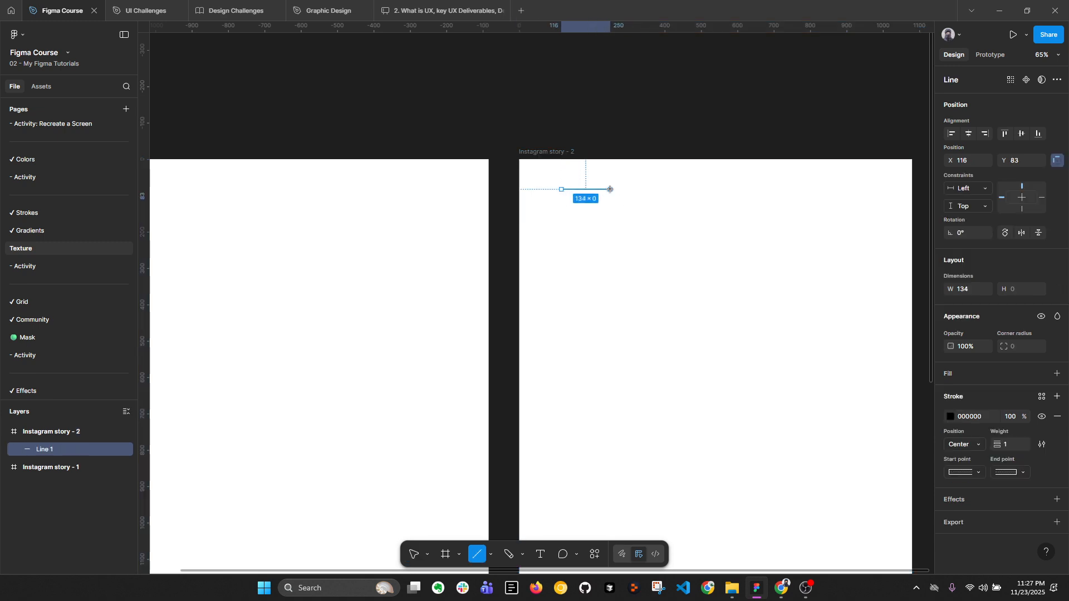
# Step: Give the line a rounded end point and set its stroke weight to 4
pyautogui.scroll(10, 613, 194)
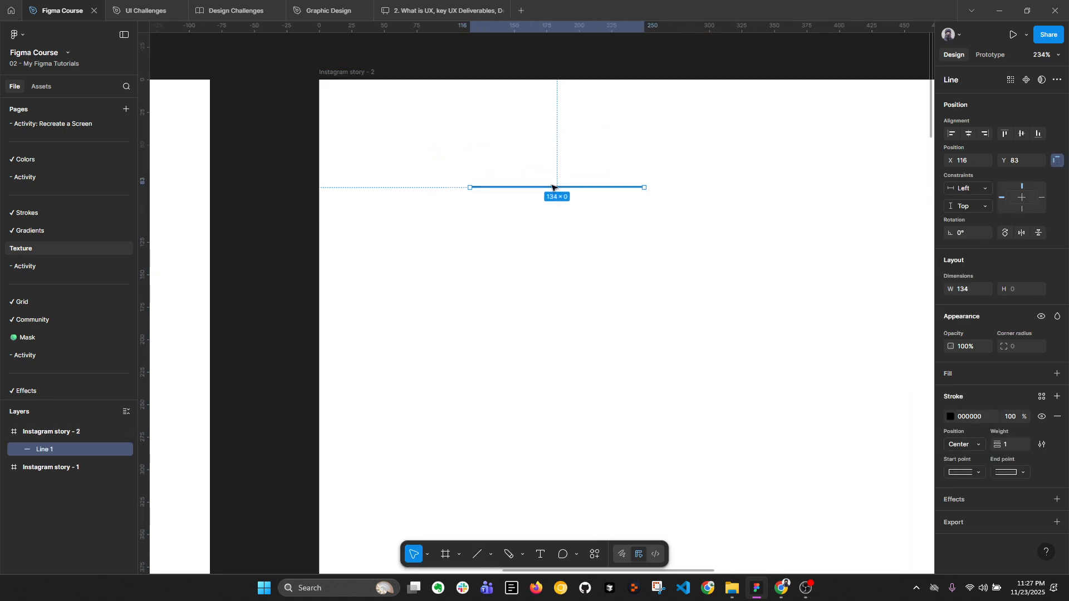
pyautogui.click(1024, 472)
pyautogui.click(1003, 493)
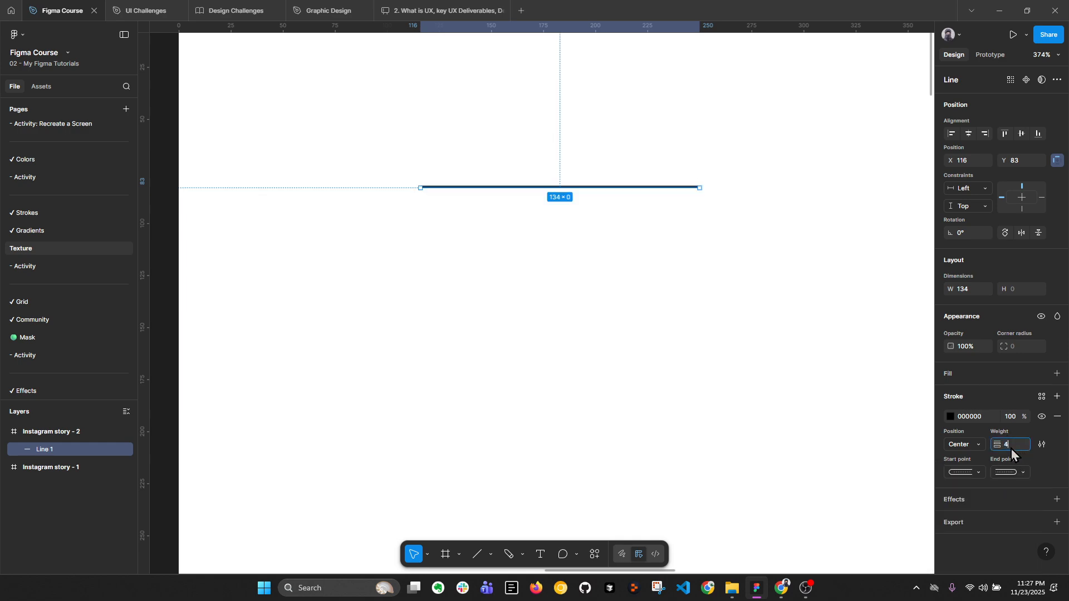
pyautogui.press('Return')
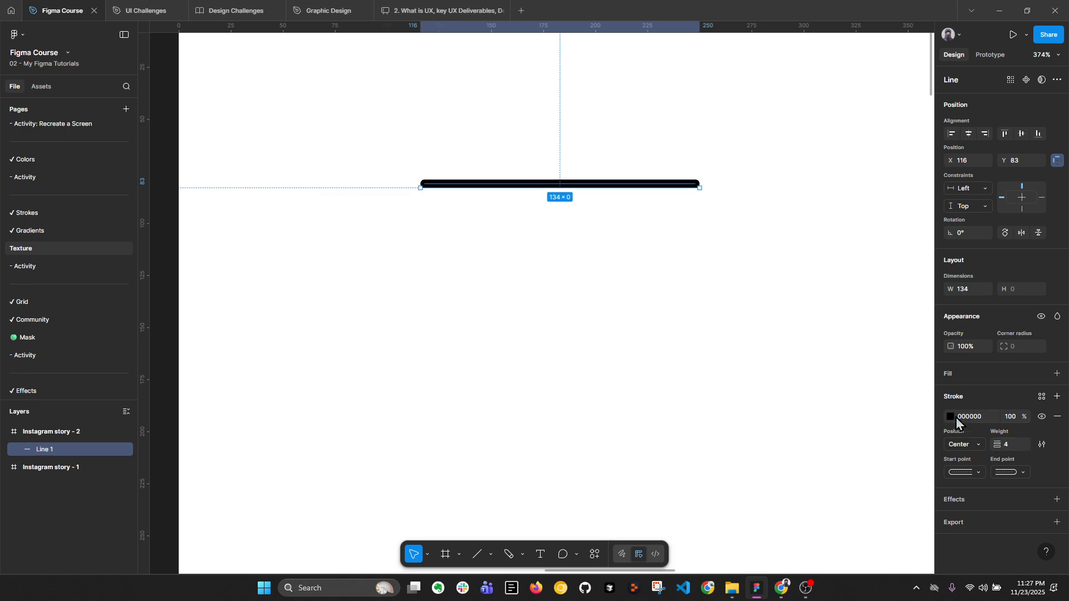
# Step: Apply the Gradient/02 colour style to the line's stroke
pyautogui.click(1040, 397)
pyautogui.scroll(-2, 878, 531)
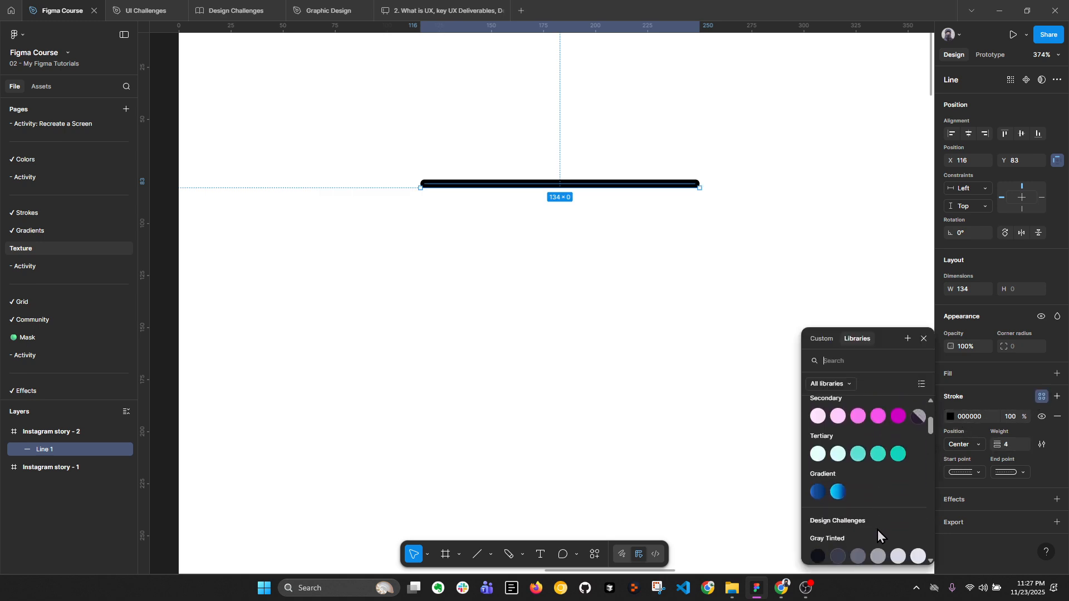
pyautogui.scroll(-2, 877, 531)
pyautogui.scroll(2, 844, 463)
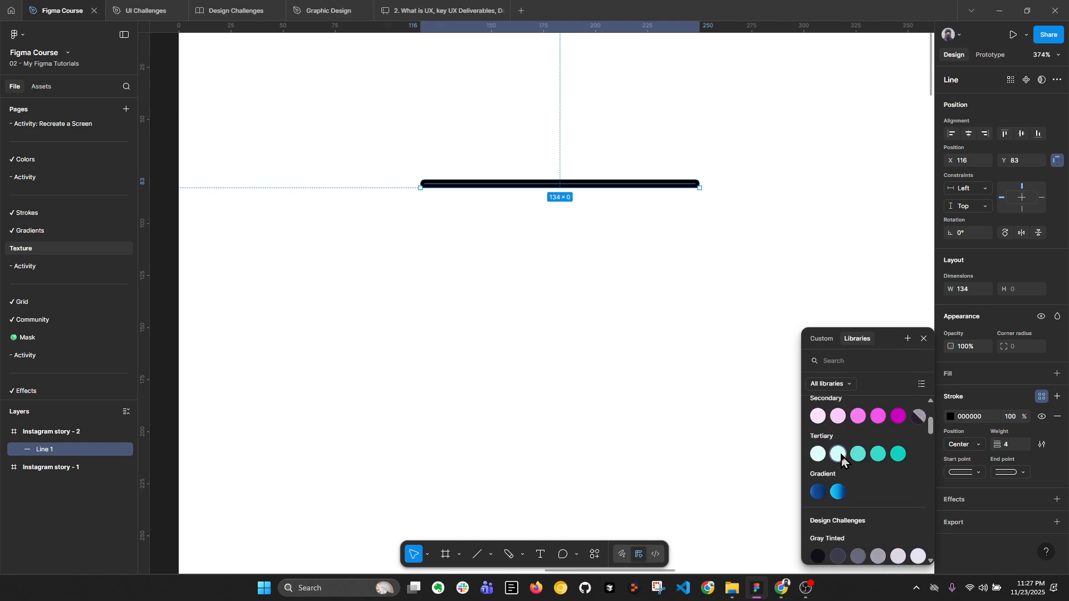
pyautogui.click(840, 493)
pyautogui.click(737, 350)
# Step: Paste the copied set of coloured shapes into the Instagram story - 2 frame beneath the gradient line
pyautogui.scroll(-3, 540, 186)
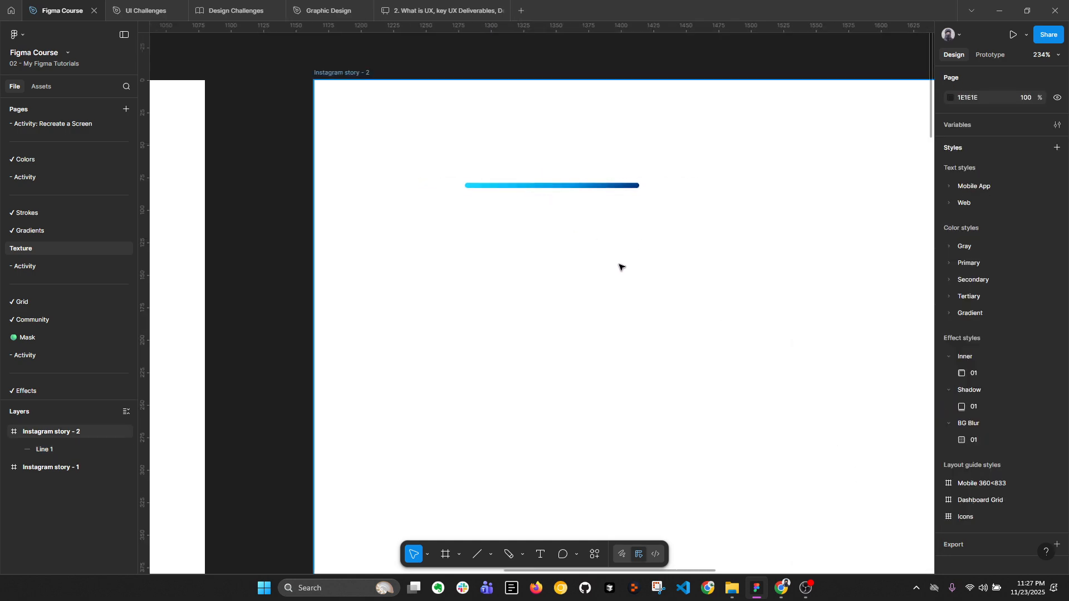
pyautogui.hotkey('ctrl', 'v')
pyautogui.scroll(-2, 549, 270)
pyautogui.scroll(1, 506, 293)
pyautogui.moveTo(506, 294)
pyautogui.mouseDown()
pyautogui.moveTo(507, 243)
pyautogui.moveTo(504, 276)
pyautogui.mouseUp()
# Step: Shorten the gradient line to a width of 32 and rotate it to 45°
pyautogui.click(573, 182)
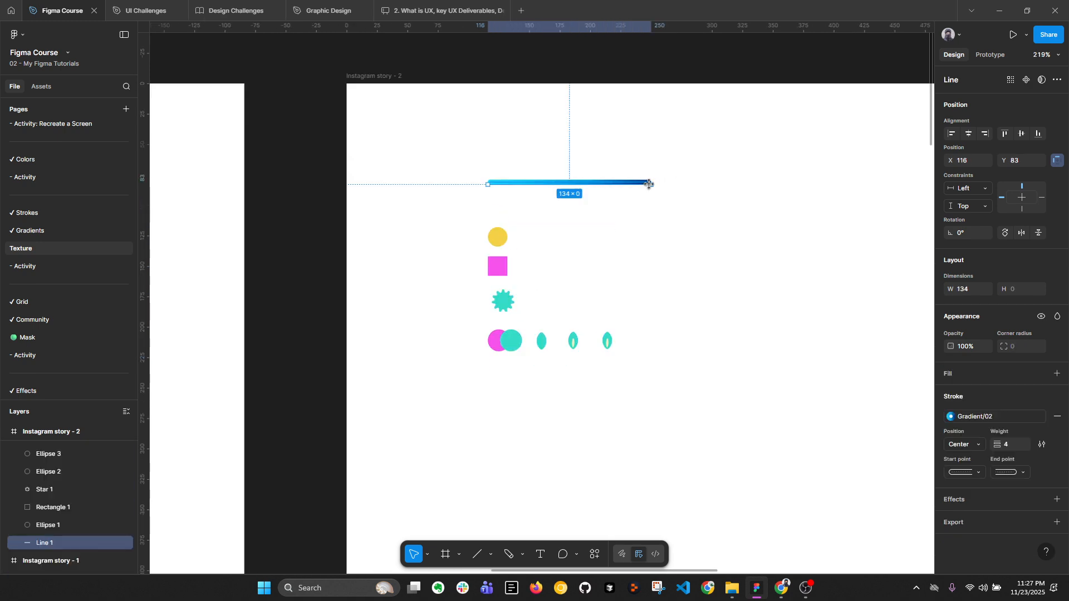
pyautogui.moveTo(649, 185); pyautogui.dragTo(548, 189)
pyautogui.scroll(-5, 534, 186)
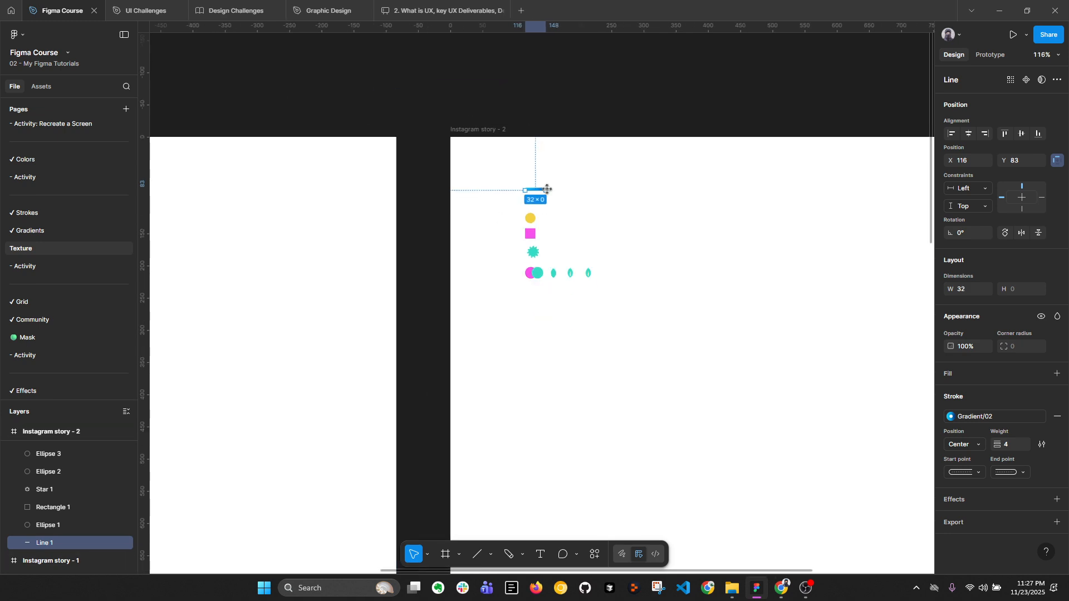
pyautogui.scroll(5, 547, 189)
pyautogui.click(973, 233)
pyautogui.write('45')
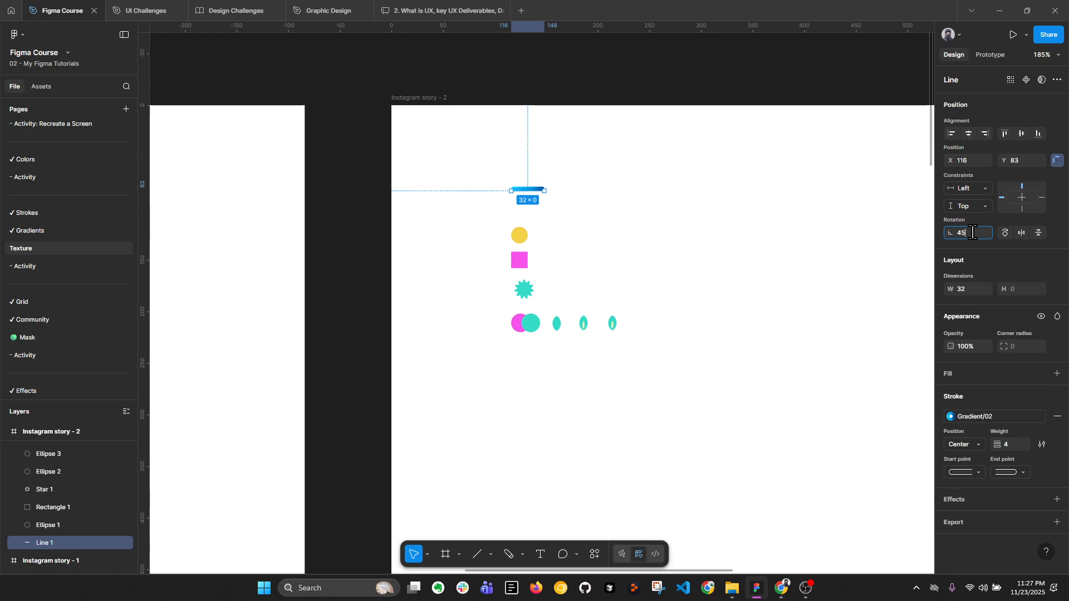
pyautogui.press('Return')
pyautogui.click(881, 199)
# Step: Change the fill of the Instagram story - 1 frame from a solid colour to a pattern
pyautogui.scroll(-4, 419, 193)
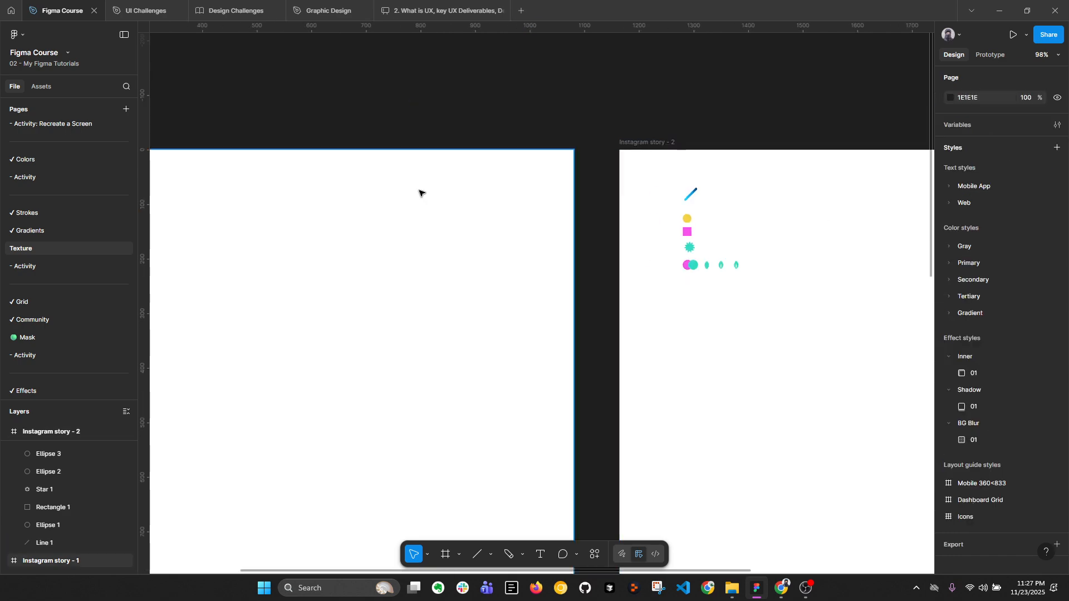
pyautogui.scroll(-3, 419, 193)
pyautogui.hscroll(-2, 365, 156)
pyautogui.click(272, 160)
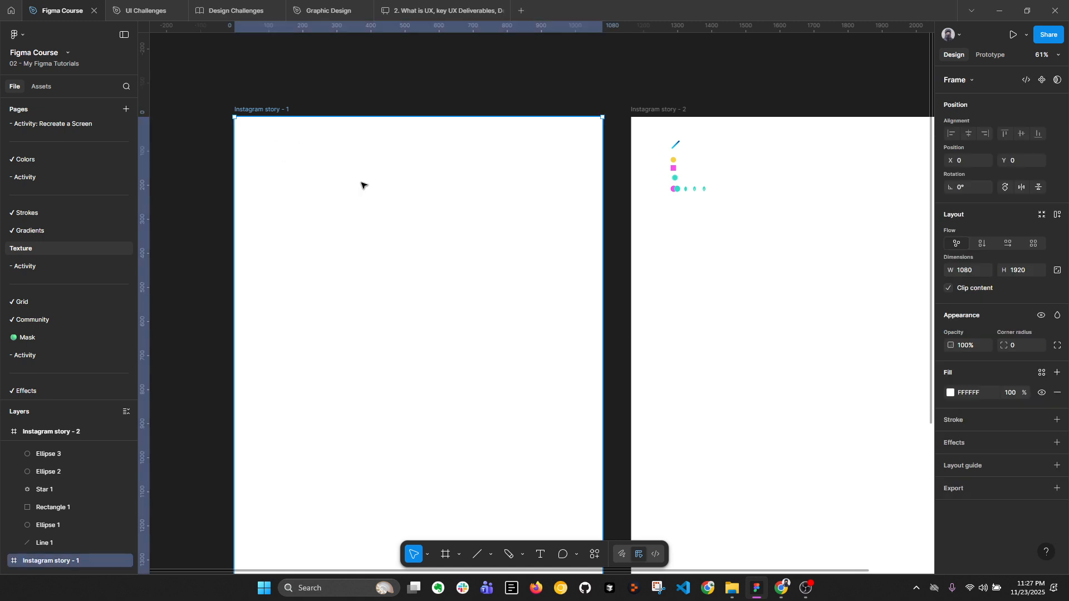
pyautogui.click(952, 393)
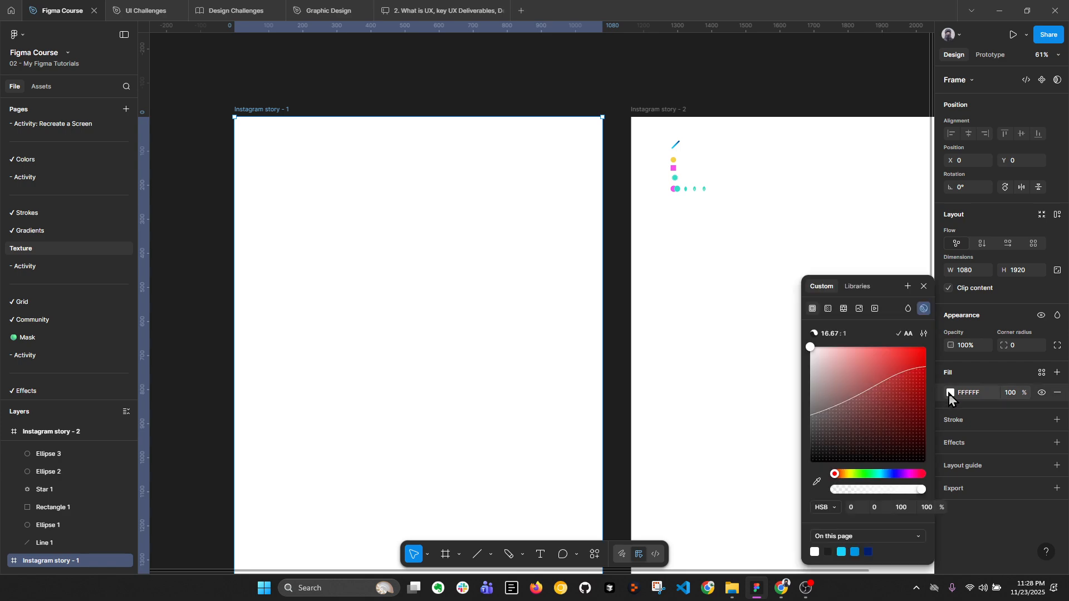
pyautogui.click(844, 309)
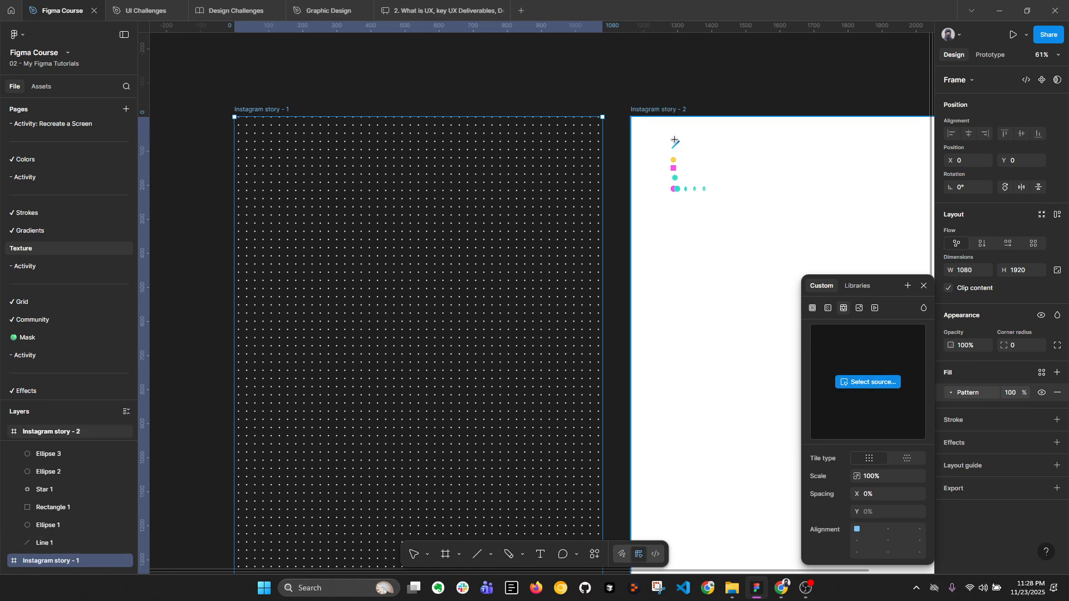
# Step: Use the diagonal gradient line in Instagram story - 2 as the pattern's source
pyautogui.scroll(5, 680, 144)
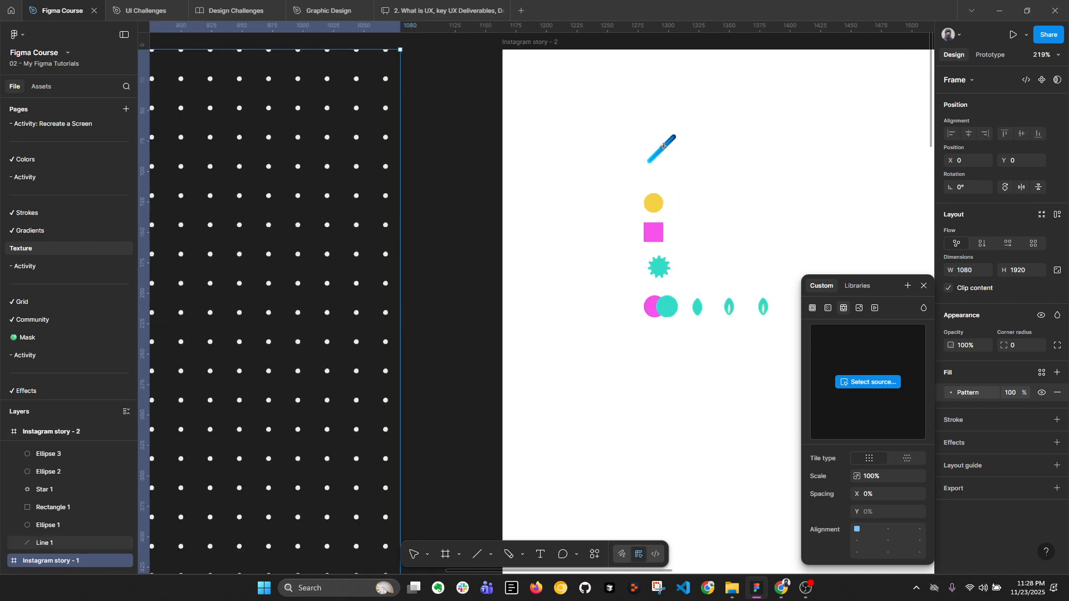
pyautogui.click(663, 146)
pyautogui.scroll(-5, 702, 164)
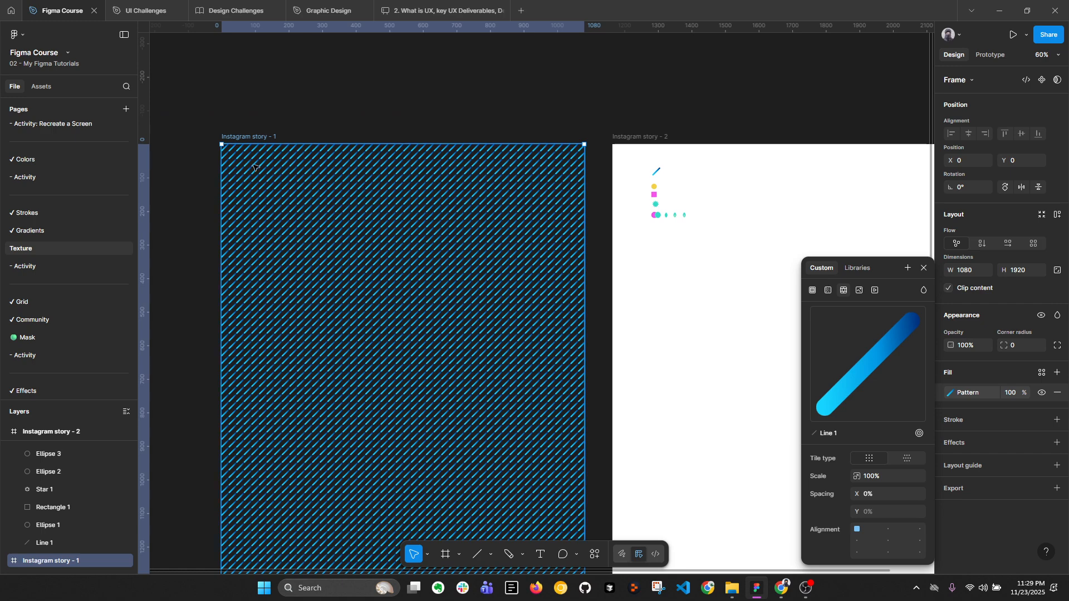
# Step: Try different scales for the line pattern, and set the scale back to 100%
pyautogui.scroll(2, 262, 163)
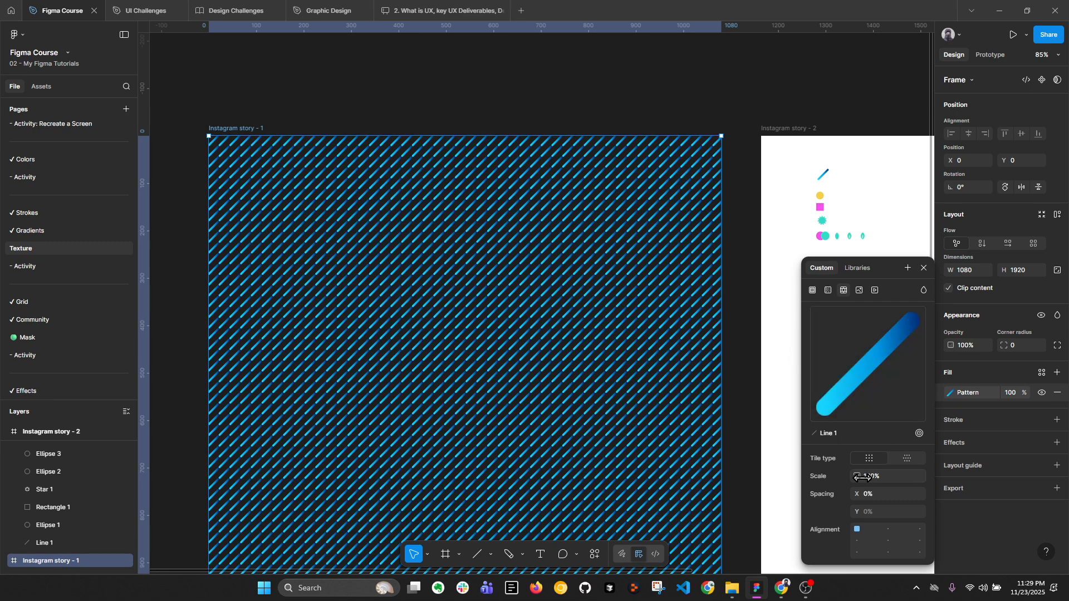
pyautogui.moveTo(859, 478); pyautogui.dragTo(970, 478)
pyautogui.hotkey('ctrl', 'z')
pyautogui.moveTo(858, 479)
pyautogui.mouseDown()
pyautogui.moveTo(827, 482)
pyautogui.moveTo(869, 479)
pyautogui.mouseUp()
pyautogui.write('1')
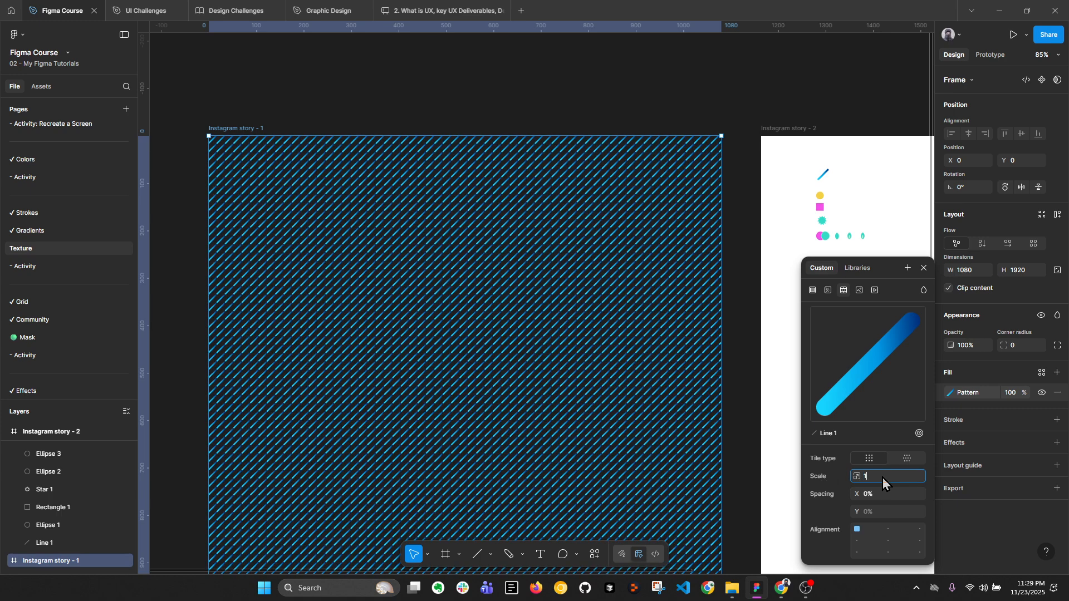
pyautogui.write('00')
pyautogui.press('Return')
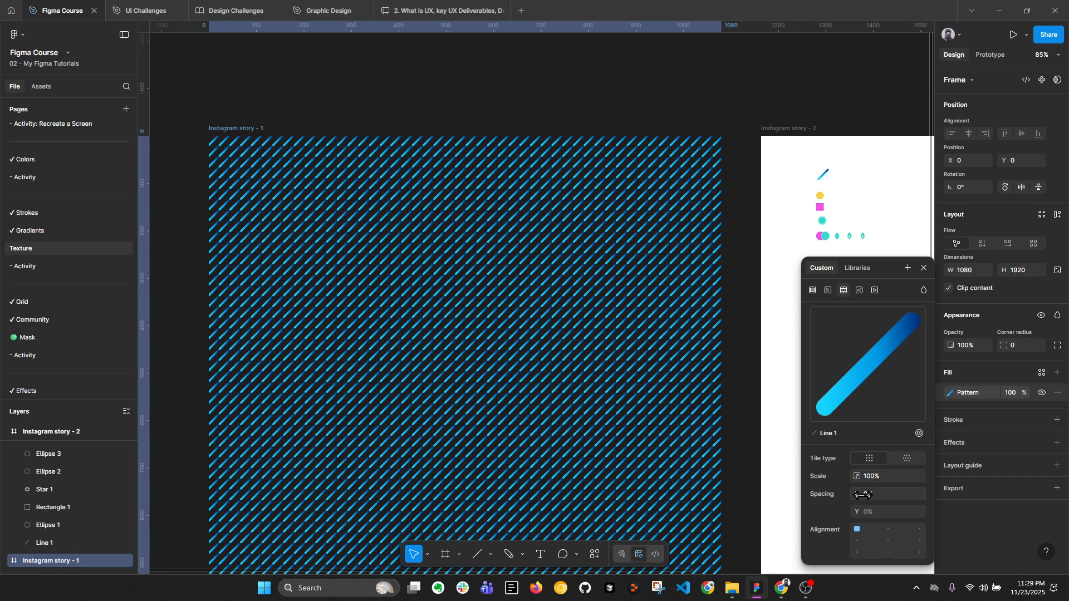
# Step: Increase the line pattern's horizontal and vertical spacing to 59%
pyautogui.moveTo(862, 495); pyautogui.dragTo(930, 497)
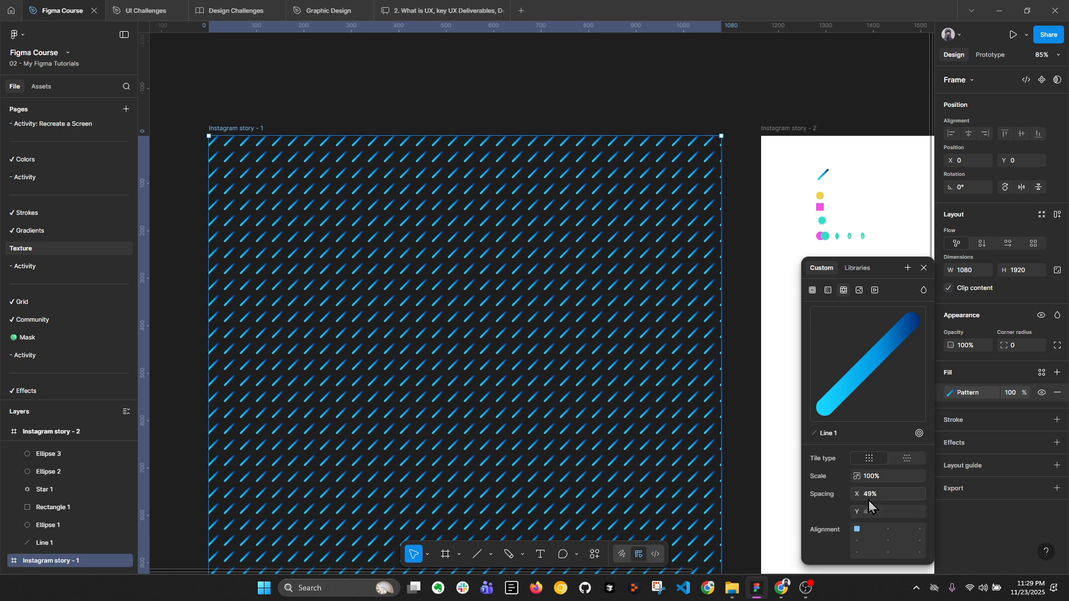
pyautogui.moveTo(863, 497); pyautogui.dragTo(871, 534)
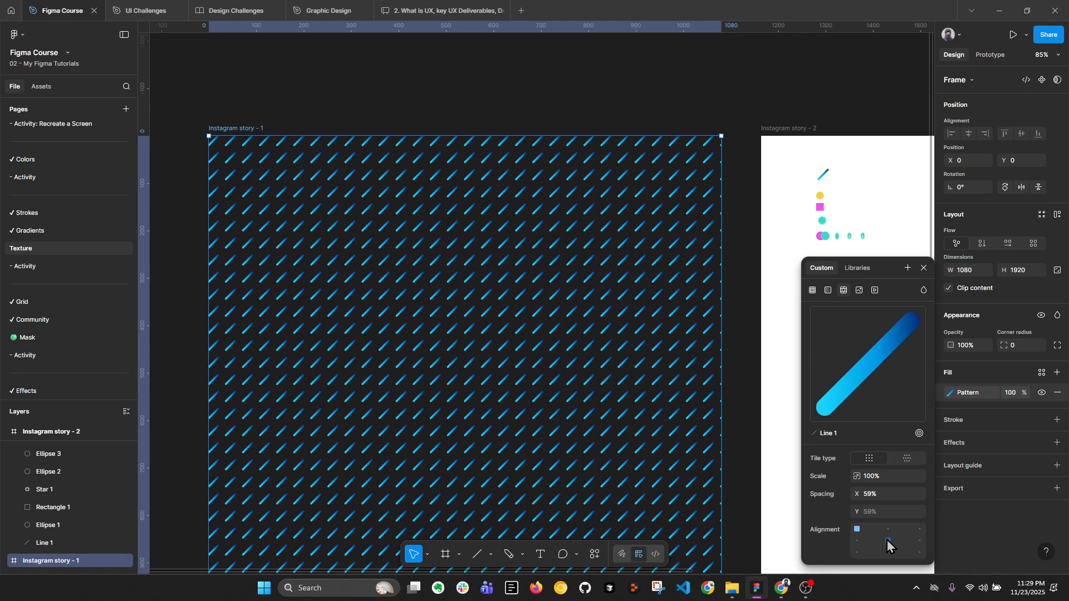
# Step: Try centre and top-centre alignment for the line pattern, and return it to top-left alignment
pyautogui.click(887, 540)
pyautogui.click(889, 528)
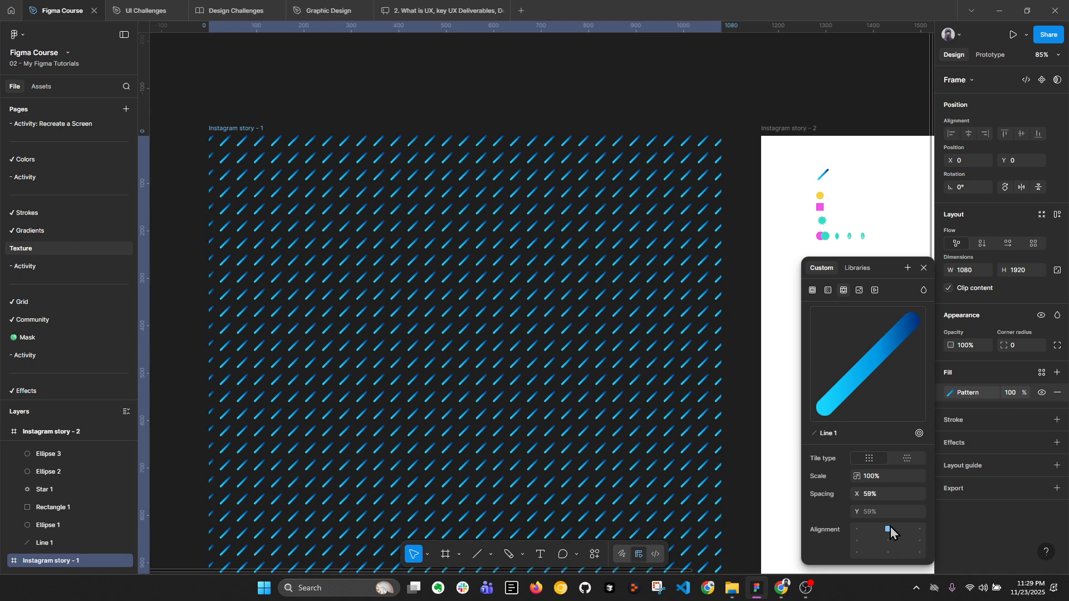
pyautogui.click(889, 540)
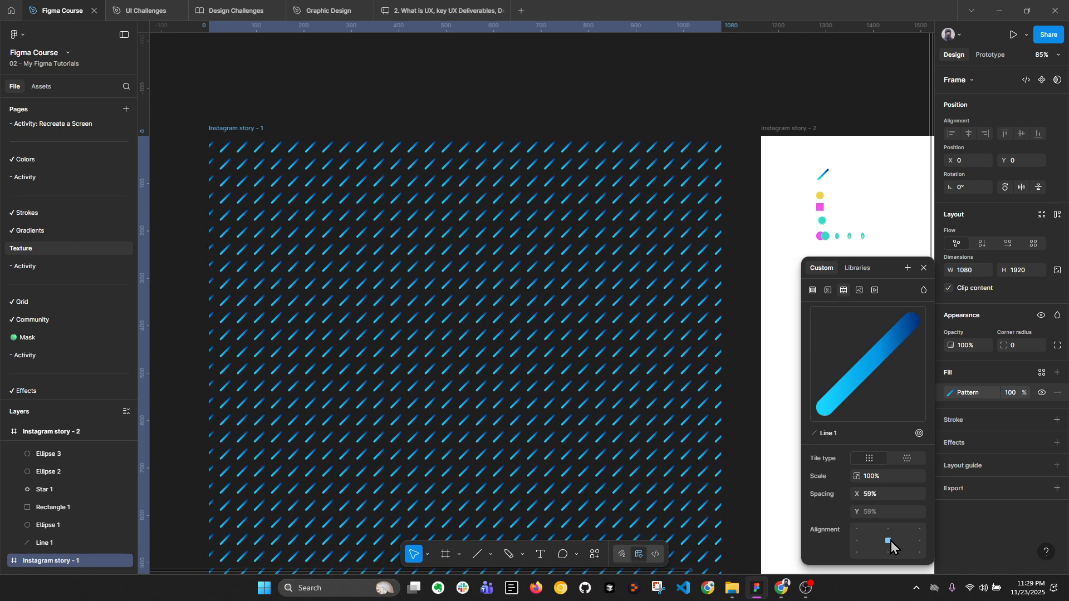
pyautogui.click(858, 529)
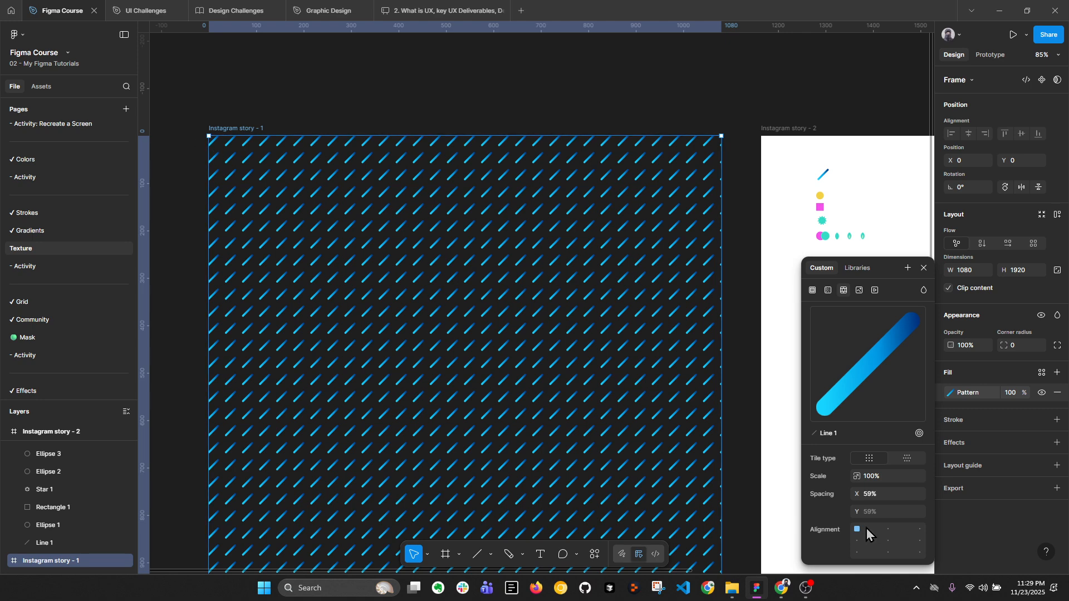
# Step: Align the line pattern to the centre of the frame and inspect how the tiles meet its edges
pyautogui.scroll(5, 206, 162)
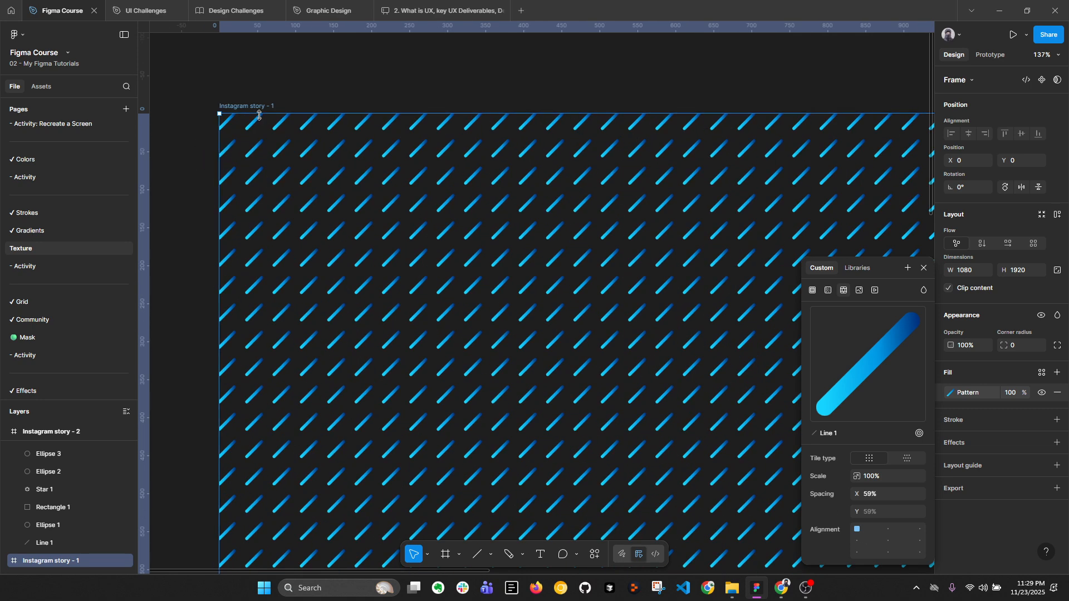
pyautogui.scroll(-3, 259, 115)
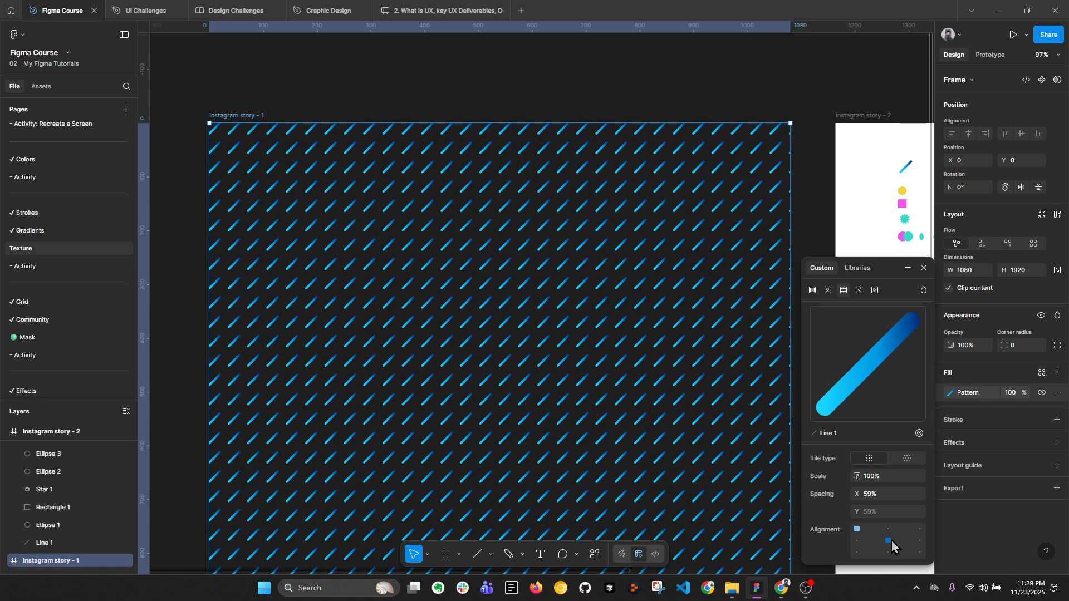
pyautogui.click(889, 540)
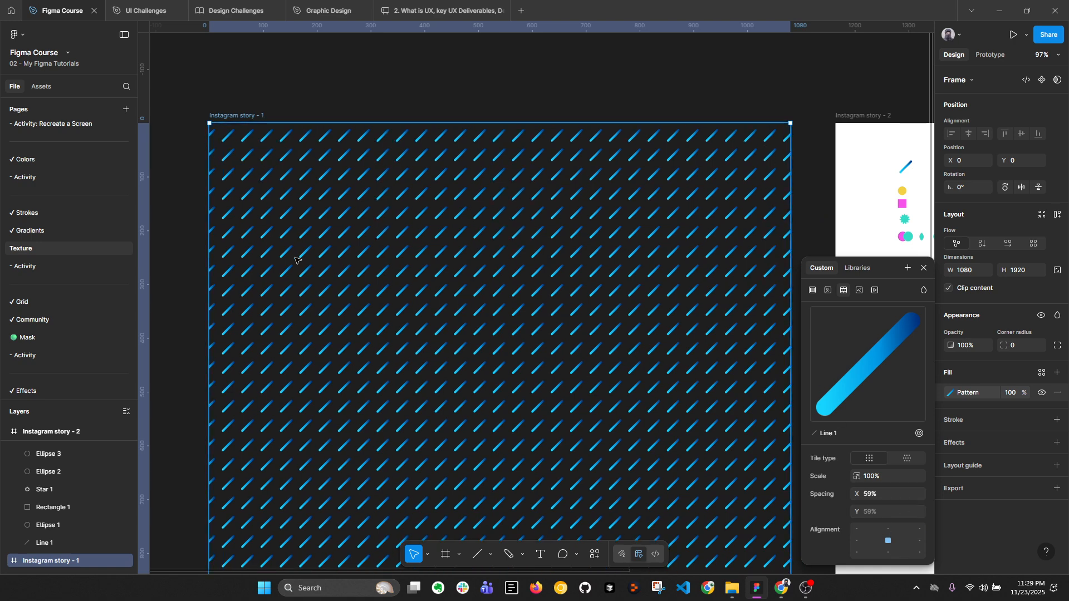
pyautogui.scroll(5, 799, 190)
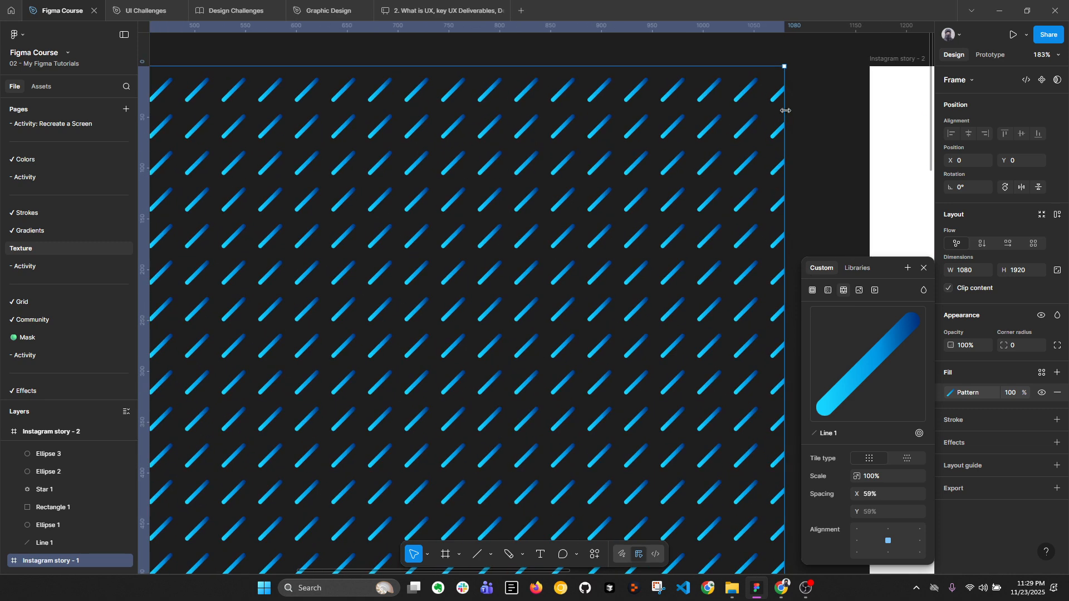
# Step: Duplicate the line-patterned Instagram story - 1 frame and place the copy well to the right of the white Instagram story - 2 frame
pyautogui.scroll(-5, 778, 100)
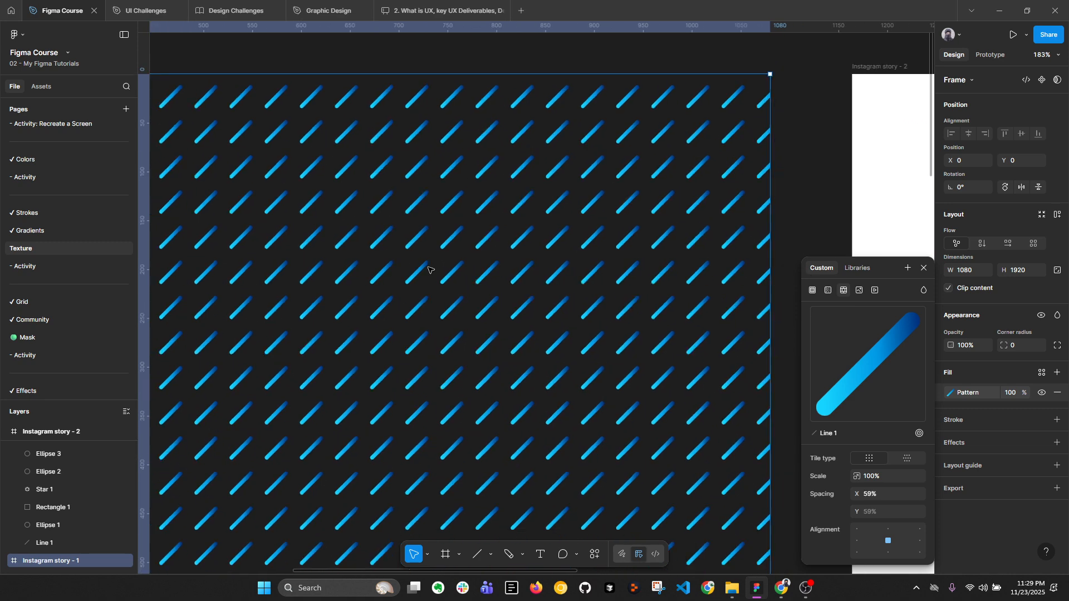
pyautogui.click(534, 151)
pyautogui.scroll(-5, 559, 155)
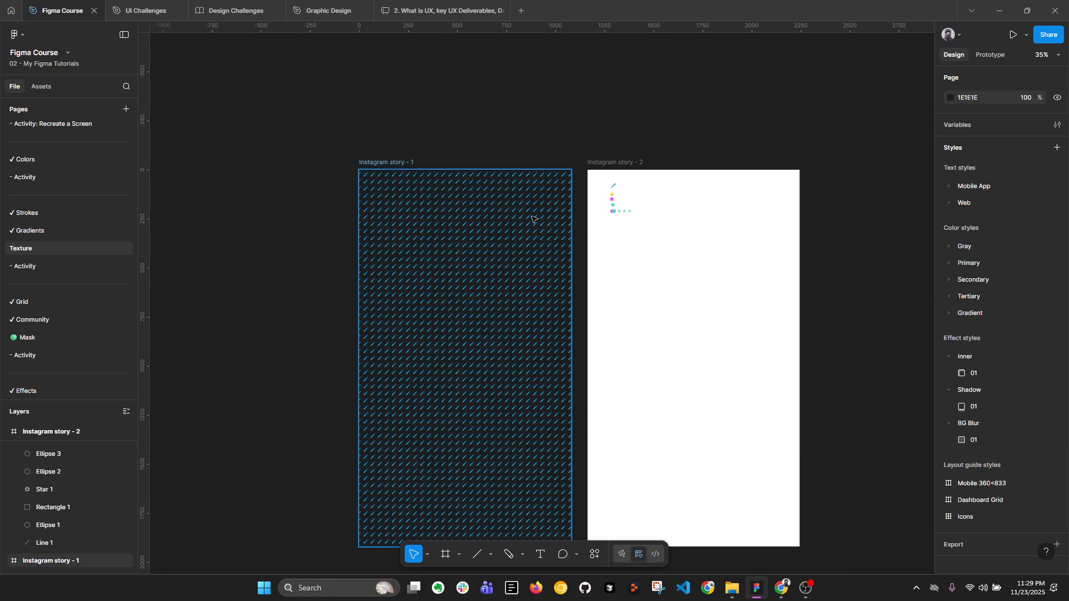
pyautogui.click(438, 213)
pyautogui.scroll(-3, 438, 213)
pyautogui.moveTo(446, 259); pyautogui.dragTo(904, 262)
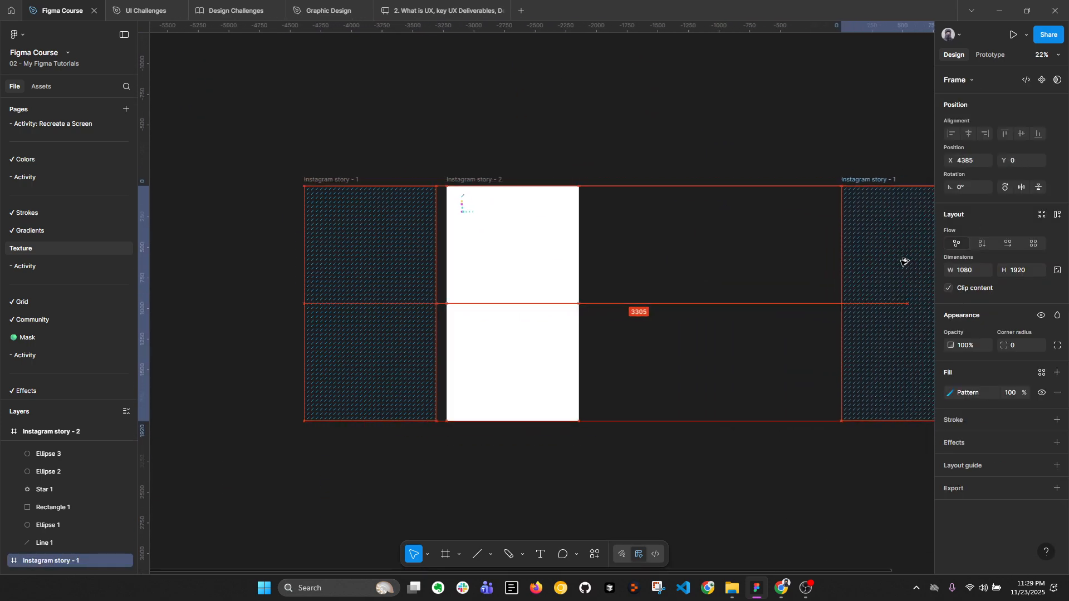
# Step: Duplicate the small gradient line in Instagram story - 2 and place the copy to its right at about X 195, Y 72
pyautogui.scroll(5, 841, 223)
pyautogui.scroll(8, 446, 222)
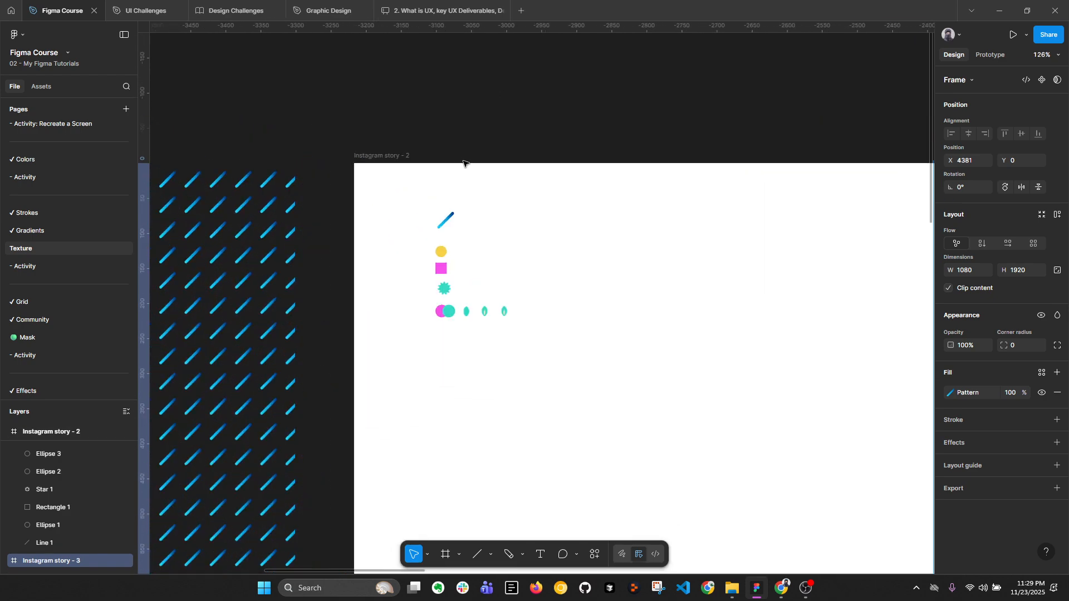
pyautogui.click(443, 222)
pyautogui.moveTo(444, 223); pyautogui.dragTo(577, 219)
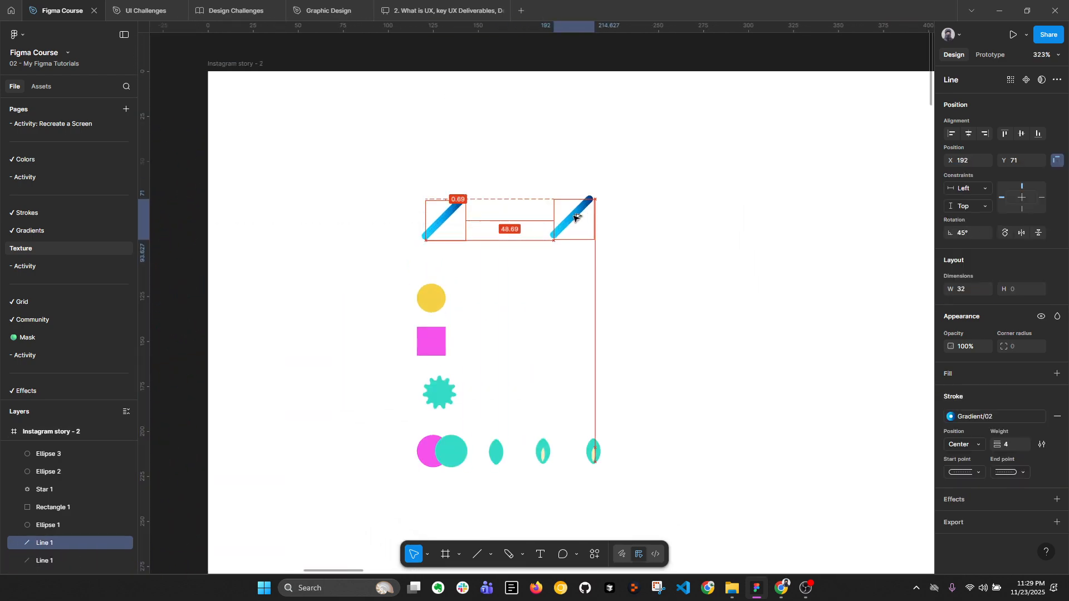
pyautogui.scroll(3, 578, 221)
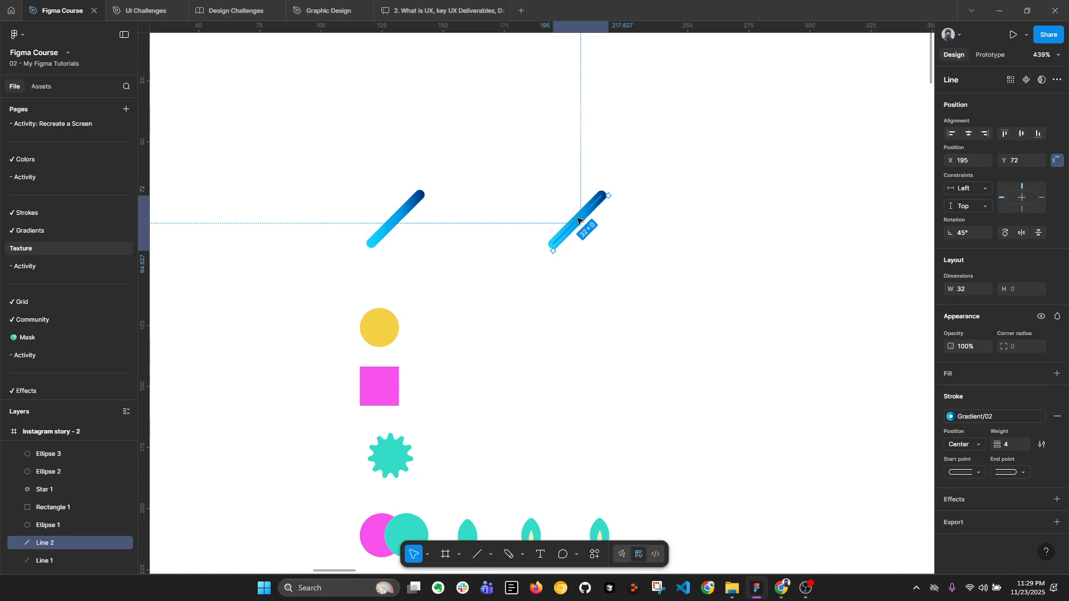
# Step: Duplicate the copied line in place, flip it horizontally to cross the first, and adjust the two lines' alignment into an X
pyautogui.moveTo(579, 221)
pyautogui.keyDown('alt'); pyautogui.mouseDown()
pyautogui.moveTo(593, 223)
pyautogui.moveTo(578, 224)
pyautogui.mouseUp(); pyautogui.keyUp('alt')
pyautogui.click(1022, 232)
pyautogui.moveTo(530, 175); pyautogui.dragTo(665, 254)
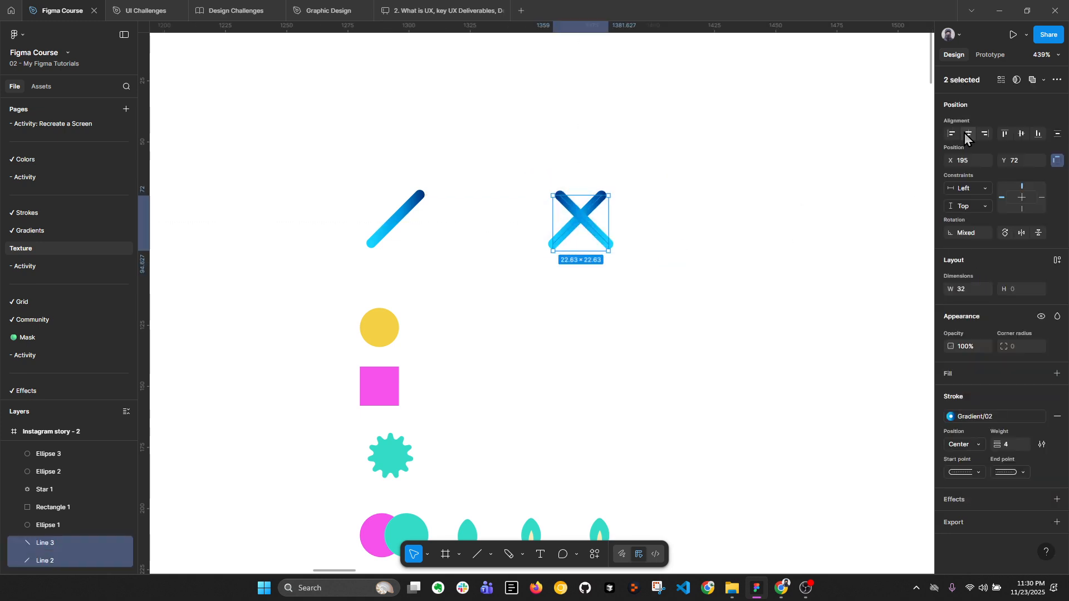
pyautogui.click(663, 224)
pyautogui.scroll(3, 595, 222)
pyautogui.click(573, 229)
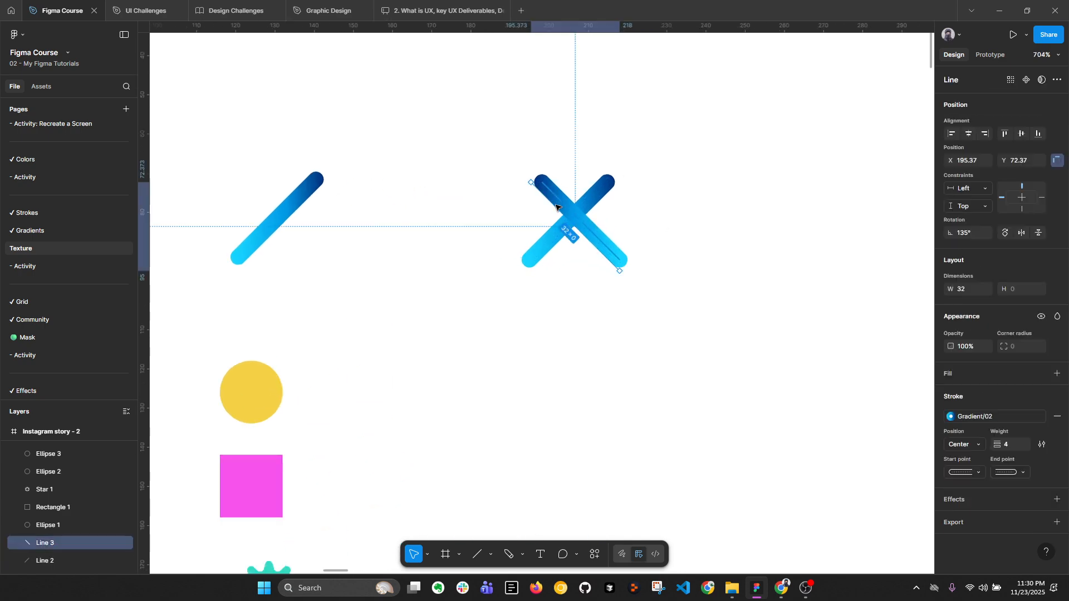
pyautogui.moveTo(569, 223); pyautogui.dragTo(567, 222)
# Step: Group the two crossing lines and name the group Cross
pyautogui.scroll(-2, 567, 223)
pyautogui.moveTo(525, 167)
pyautogui.mouseDown()
pyautogui.moveTo(652, 258)
pyautogui.moveTo(638, 248)
pyautogui.mouseUp()
pyautogui.hotkey('ctrl', 'g')
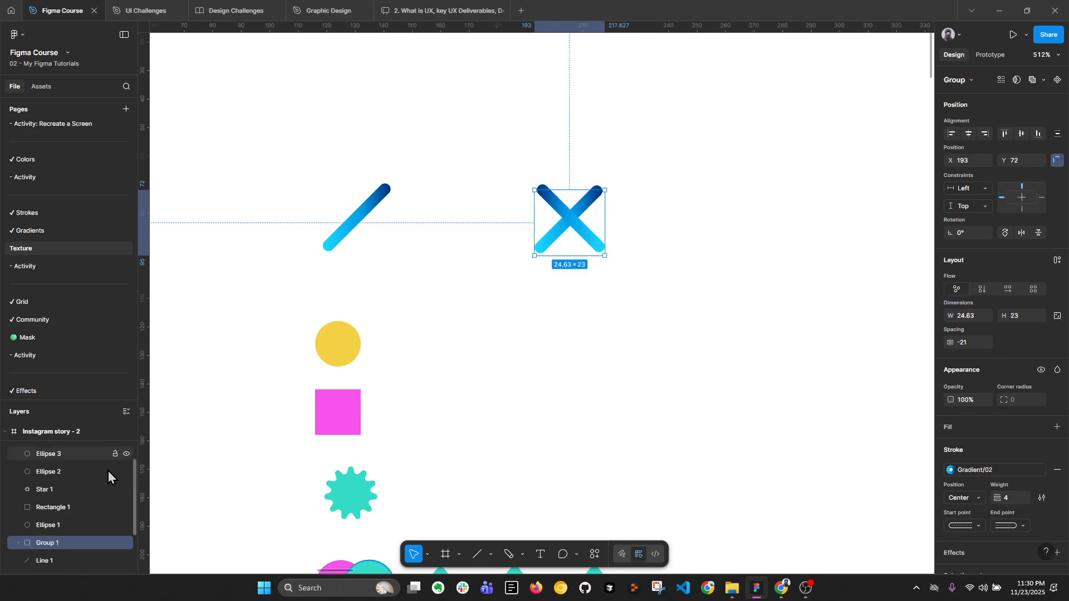
pyautogui.doubleClick(65, 549)
pyautogui.write('Cross')
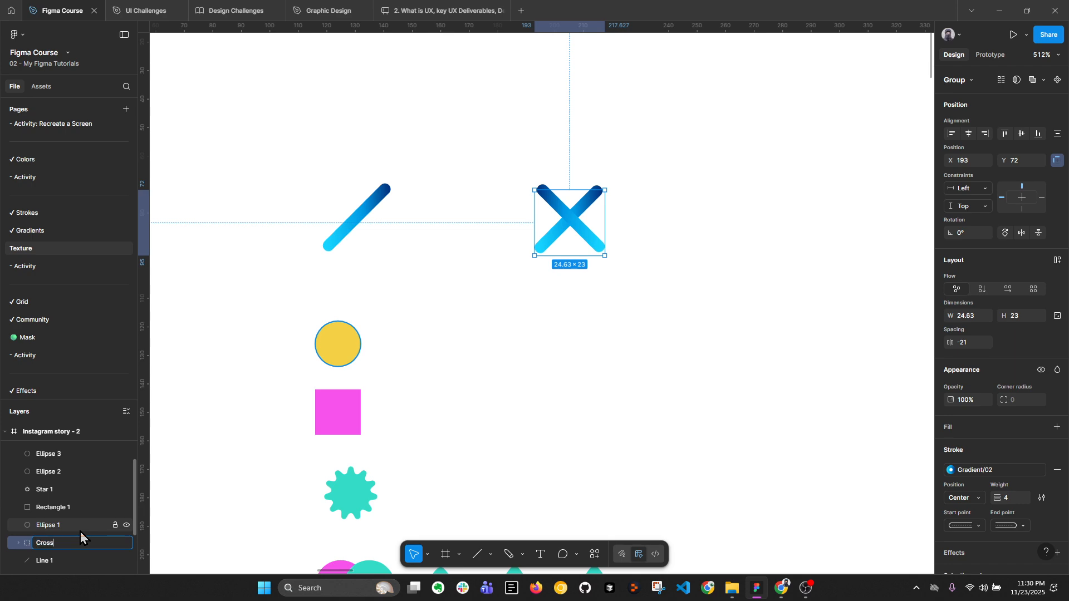
pyautogui.press('Return')
# Step: Replace the source of Instagram story - 1's pattern fill with the Cross group, and reduce the pattern spacing to 12%
pyautogui.scroll(-10, 632, 365)
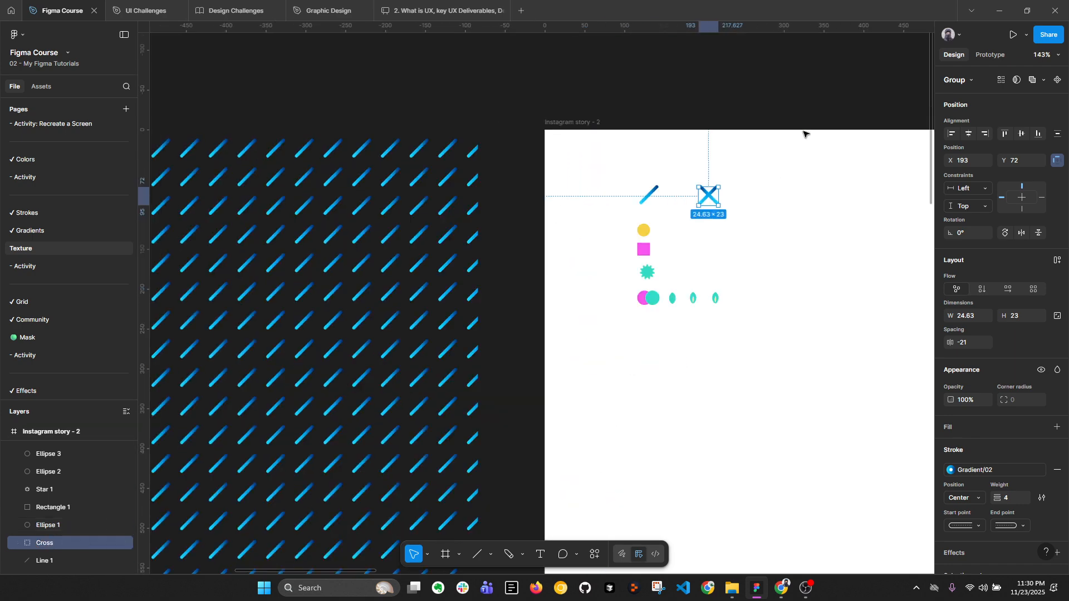
pyautogui.click(362, 161)
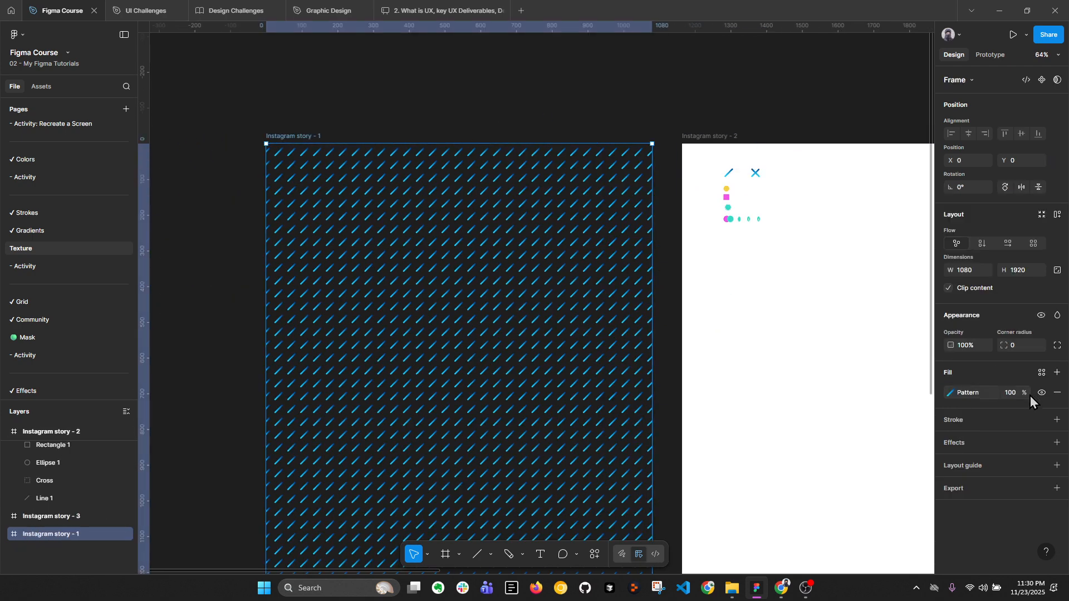
pyautogui.click(947, 393)
pyautogui.click(871, 364)
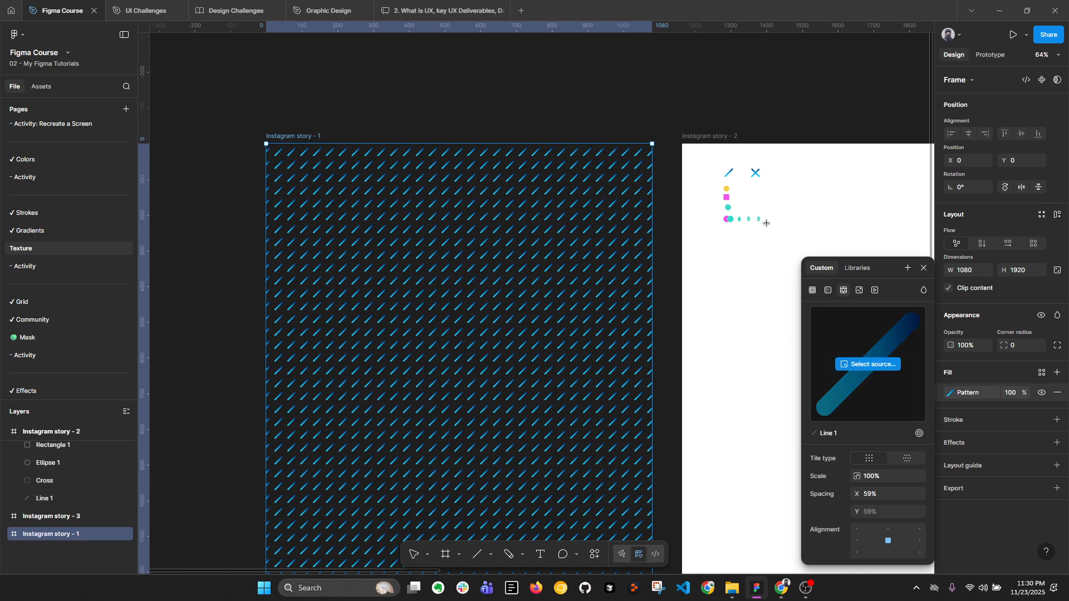
pyautogui.click(755, 173)
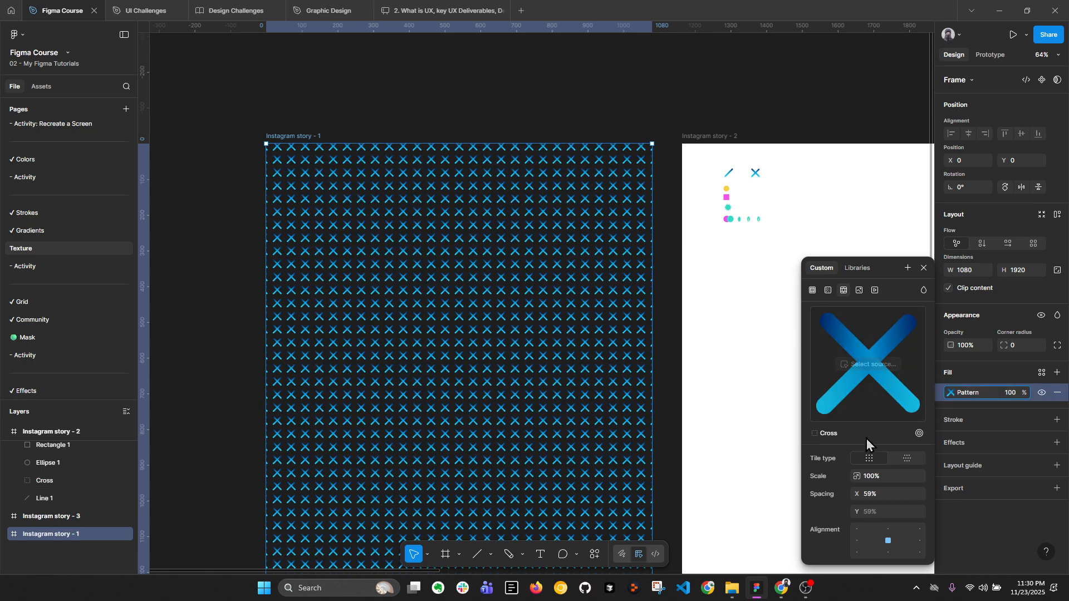
pyautogui.moveTo(869, 493); pyautogui.dragTo(795, 484)
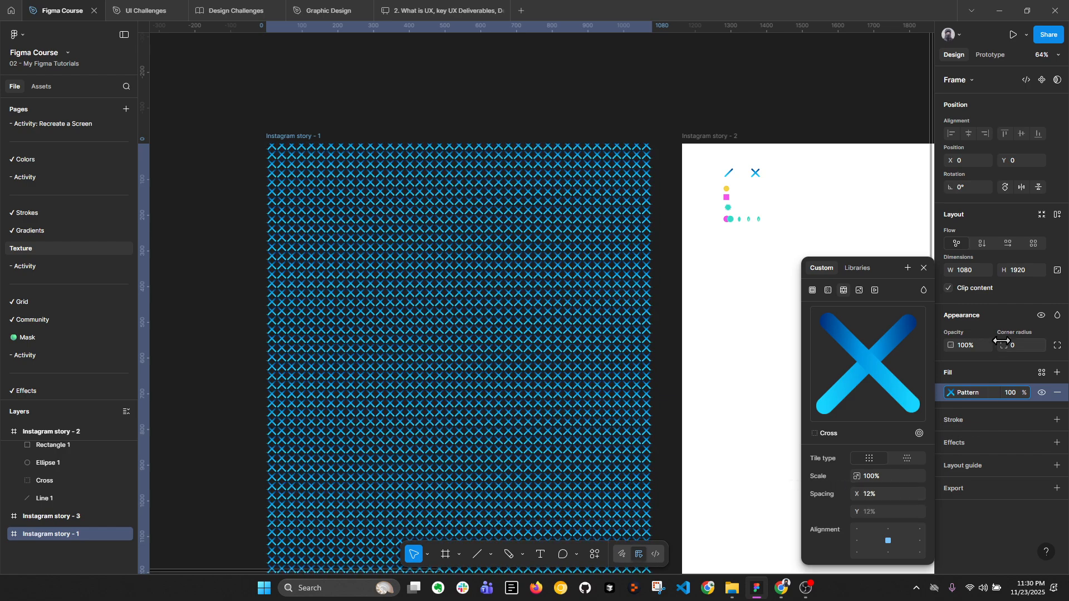
pyautogui.click(923, 268)
# Step: Duplicate the cross-patterned Instagram story - 1 frame and place the copy to the right of Instagram story - 3
pyautogui.scroll(-10, 447, 174)
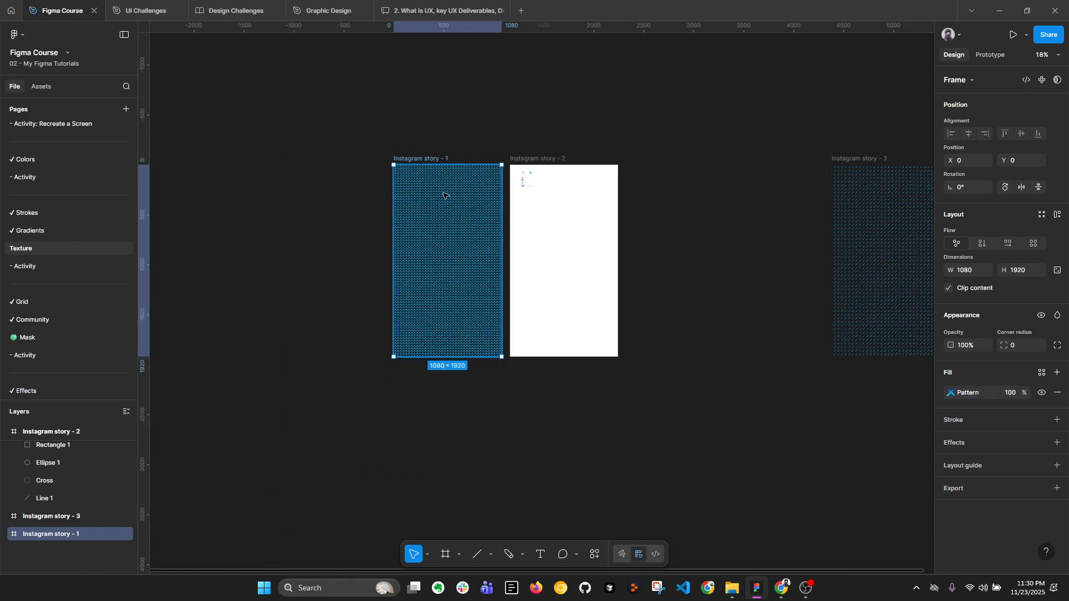
pyautogui.moveTo(456, 212); pyautogui.dragTo(875, 211)
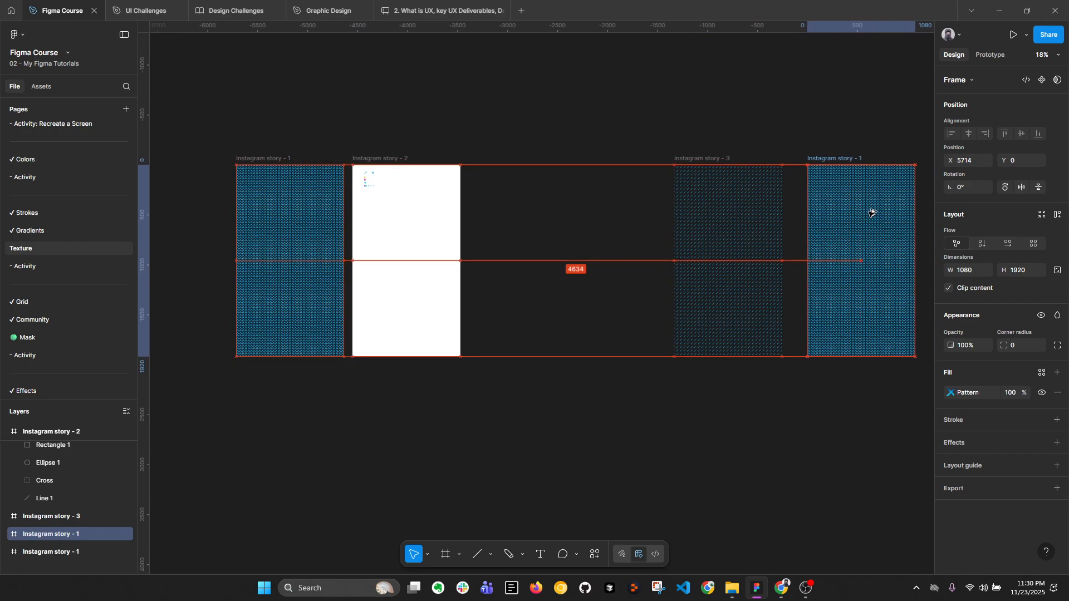
# Step: Change the Cross group's stroke to the Secondary/400 colour style and check the pattern that uses it
pyautogui.scroll(5, 349, 185)
pyautogui.scroll(10, 349, 185)
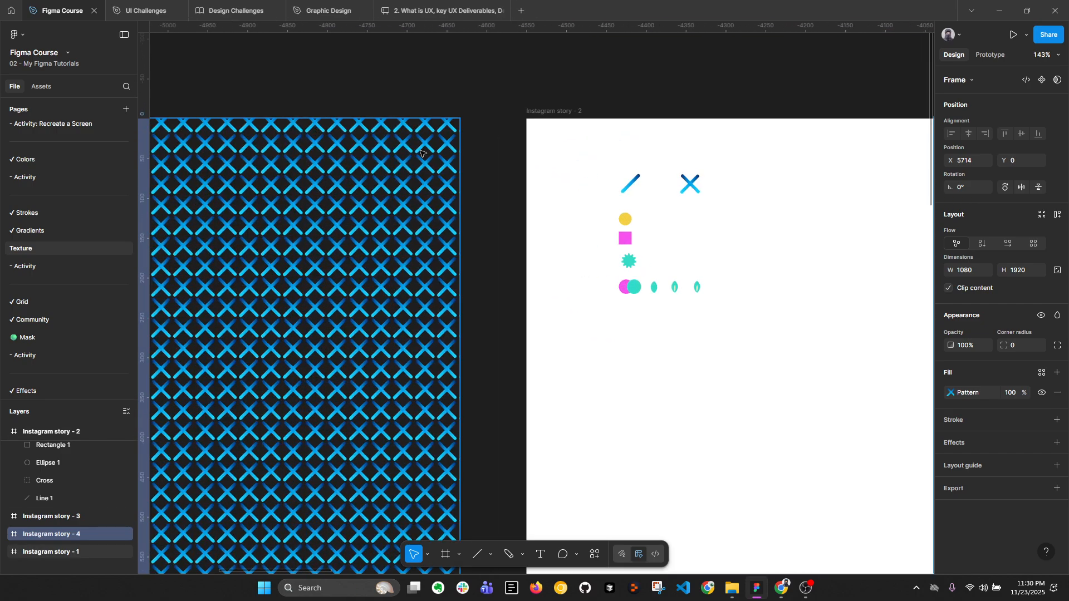
pyautogui.click(737, 185)
pyautogui.click(950, 470)
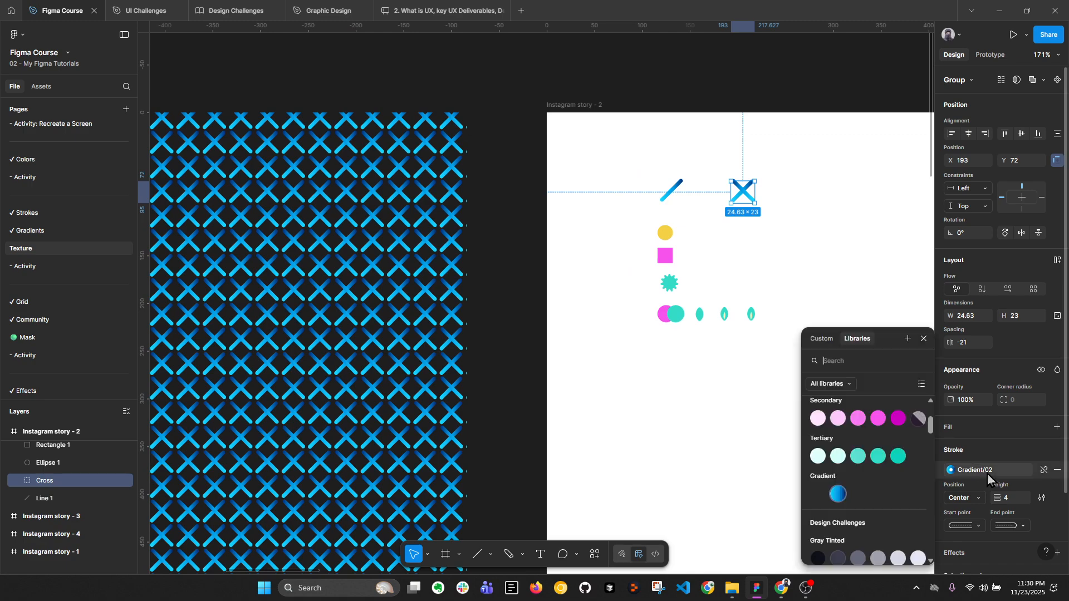
pyautogui.click(882, 421)
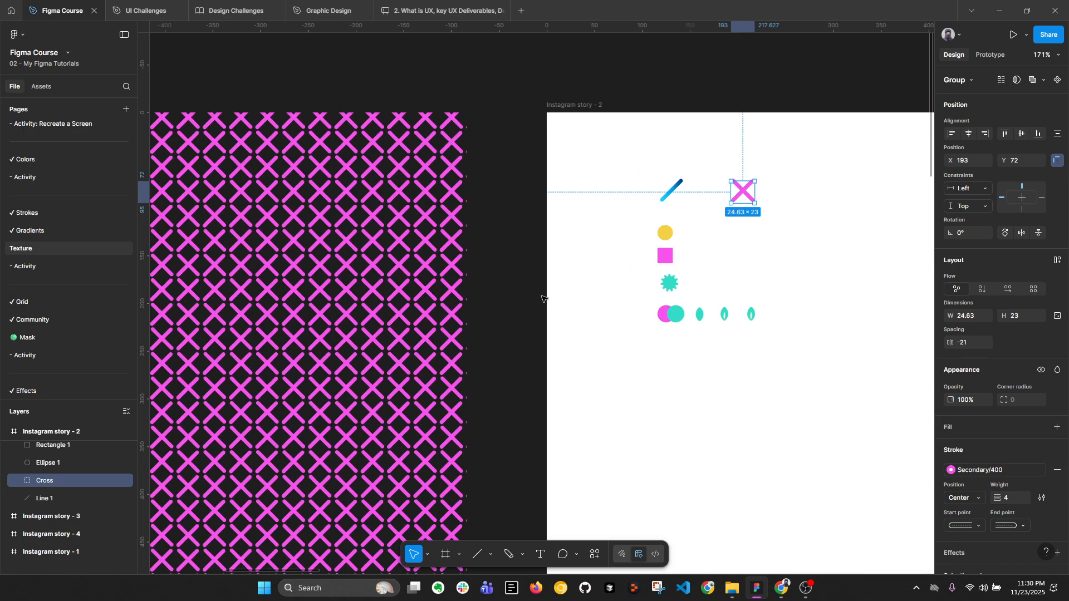
pyautogui.scroll(-6, 449, 188)
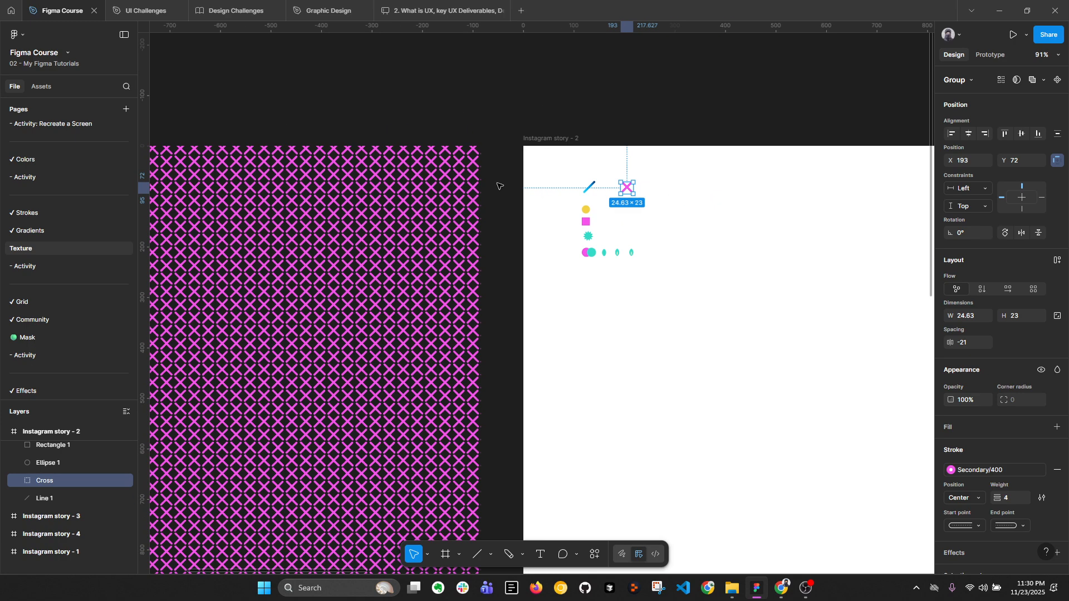
# Step: Examine the properties of the yellow circle, pink square and teal star, and look over the overlapping circles and leaf shapes
pyautogui.scroll(6, 751, 198)
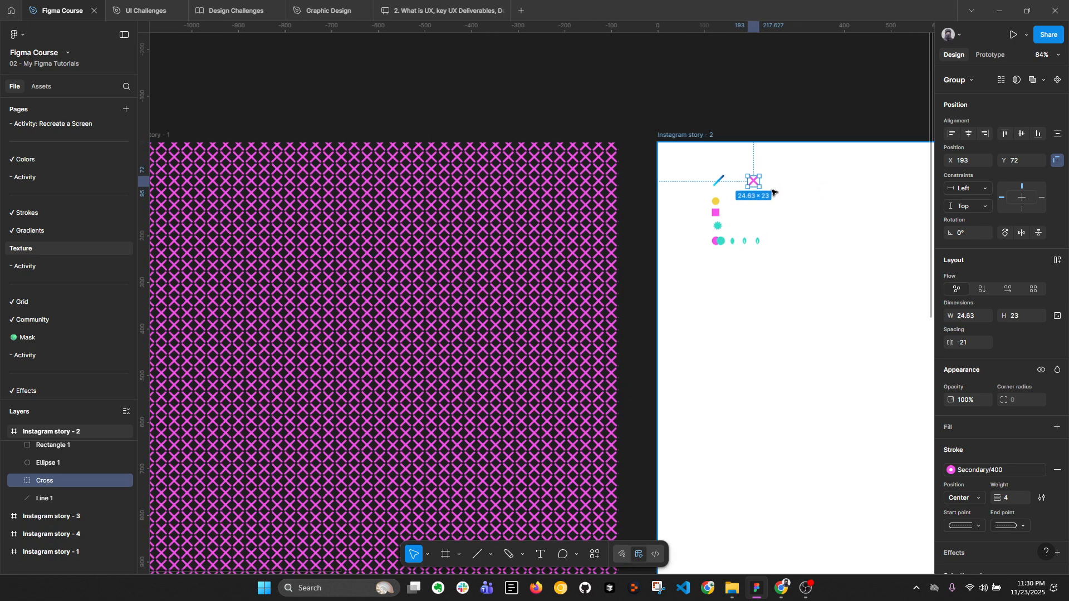
pyautogui.click(627, 221)
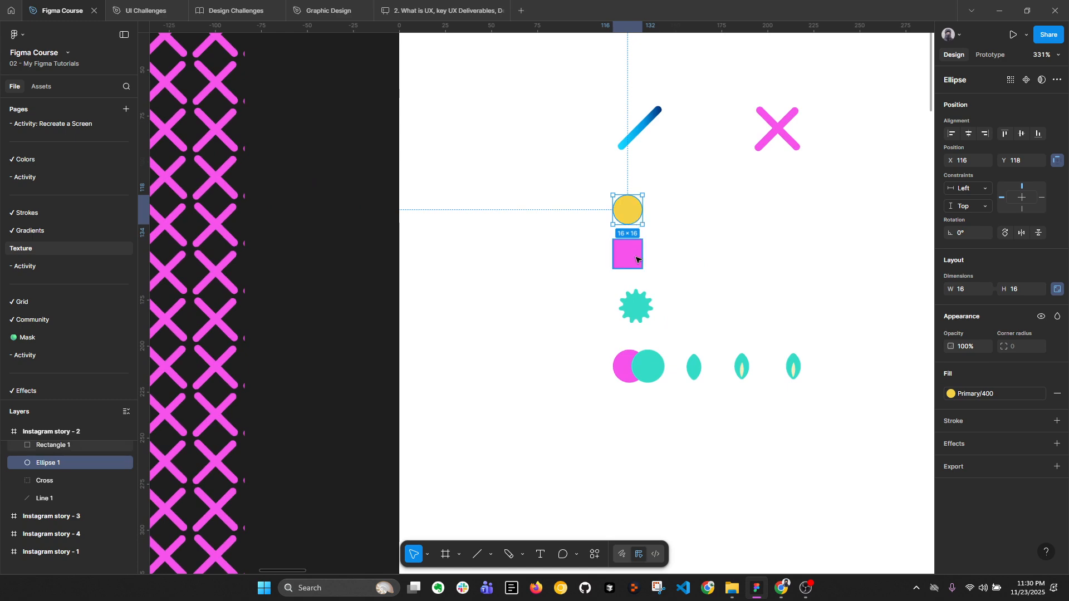
pyautogui.keyDown('ctrl'); pyautogui.scroll(5, 655, 203); pyautogui.keyUp('ctrl')
pyautogui.click(613, 309)
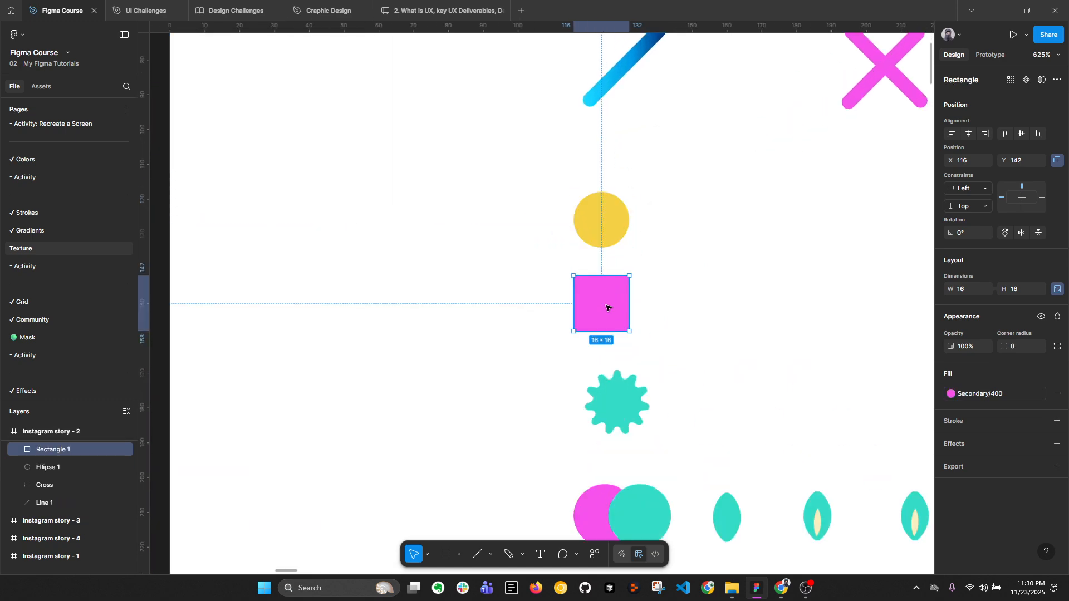
pyautogui.click(611, 399)
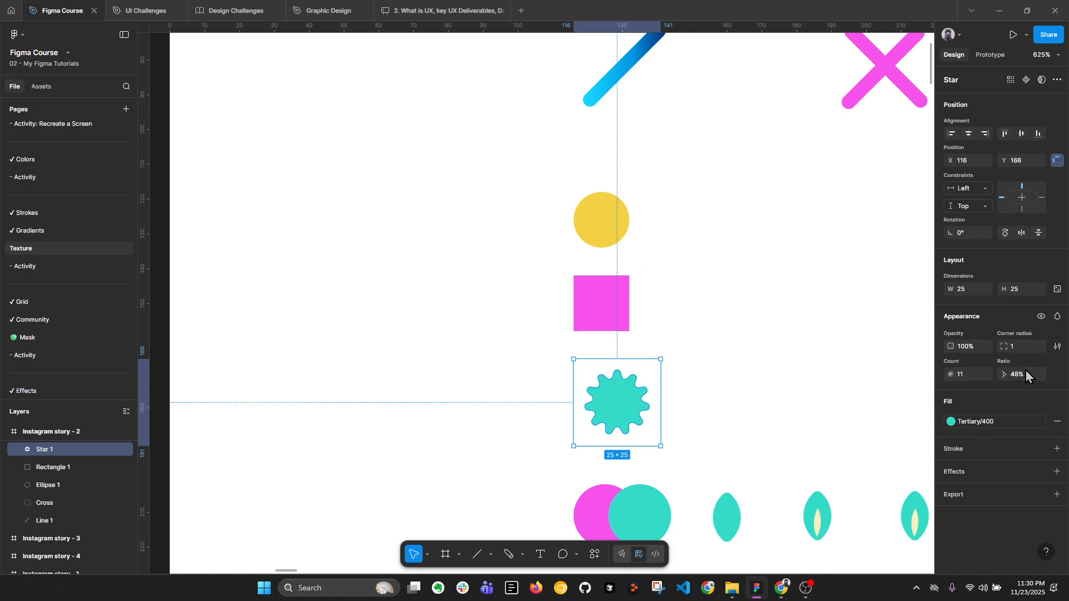
pyautogui.scroll(-3, 563, 299)
pyautogui.hscroll(5, 716, 346)
pyautogui.scroll(-3, 716, 346)
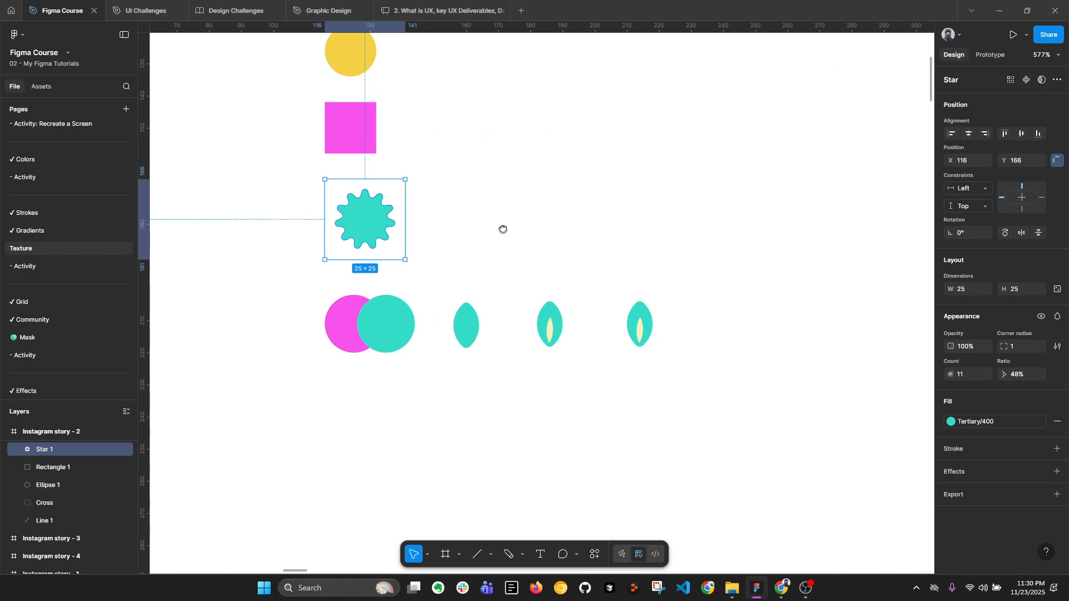
# Step: Replace the source of Instagram story - 1's pattern fill with the teal star
pyautogui.scroll(-10, 712, 268)
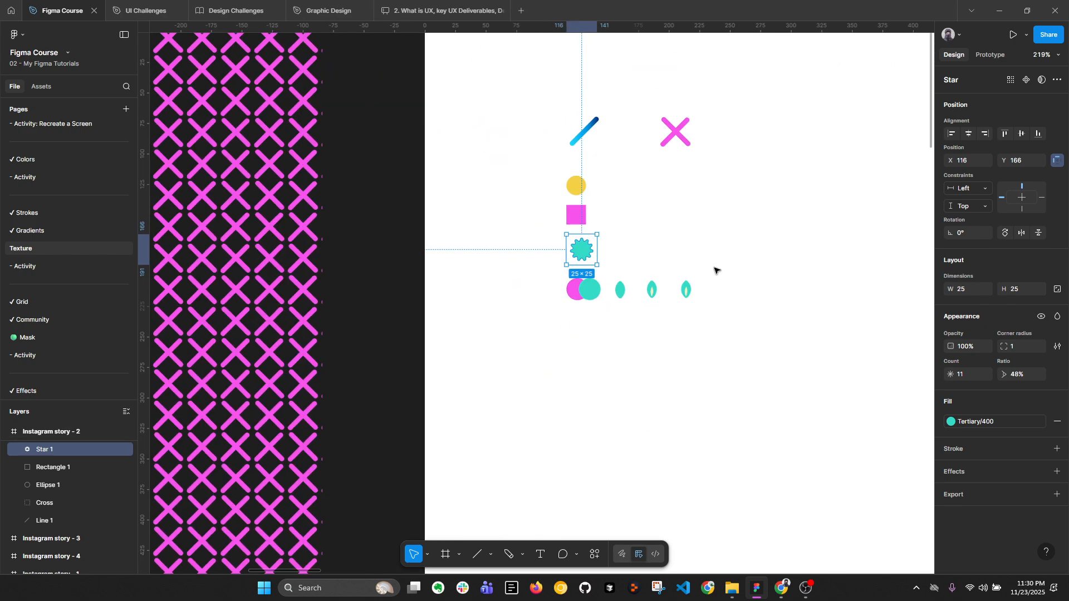
pyautogui.click(443, 222)
pyautogui.scroll(-2, 444, 222)
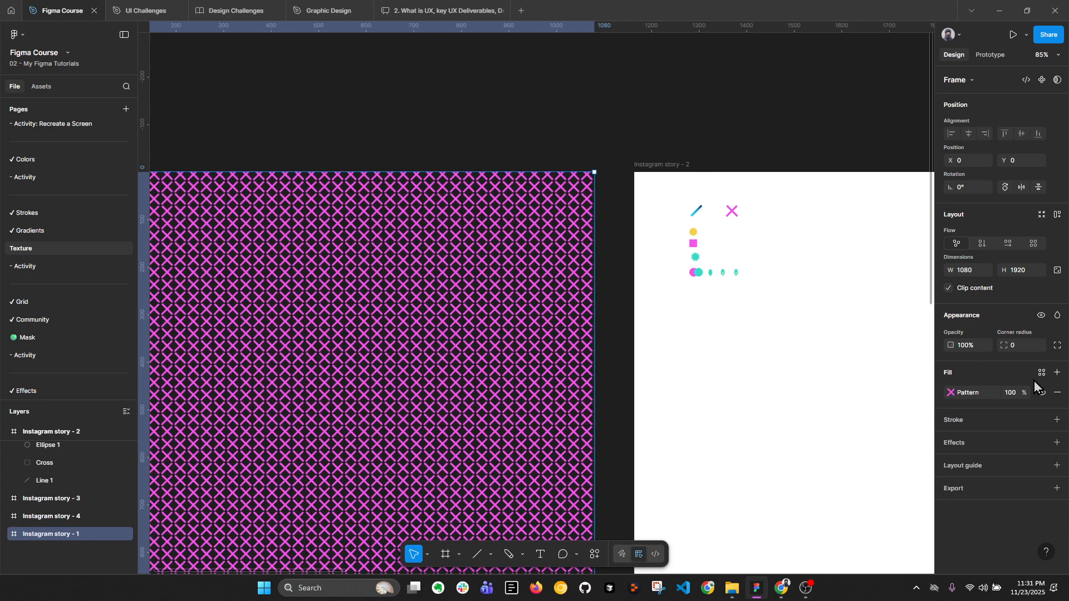
pyautogui.click(954, 393)
pyautogui.click(868, 366)
pyautogui.scroll(3, 718, 260)
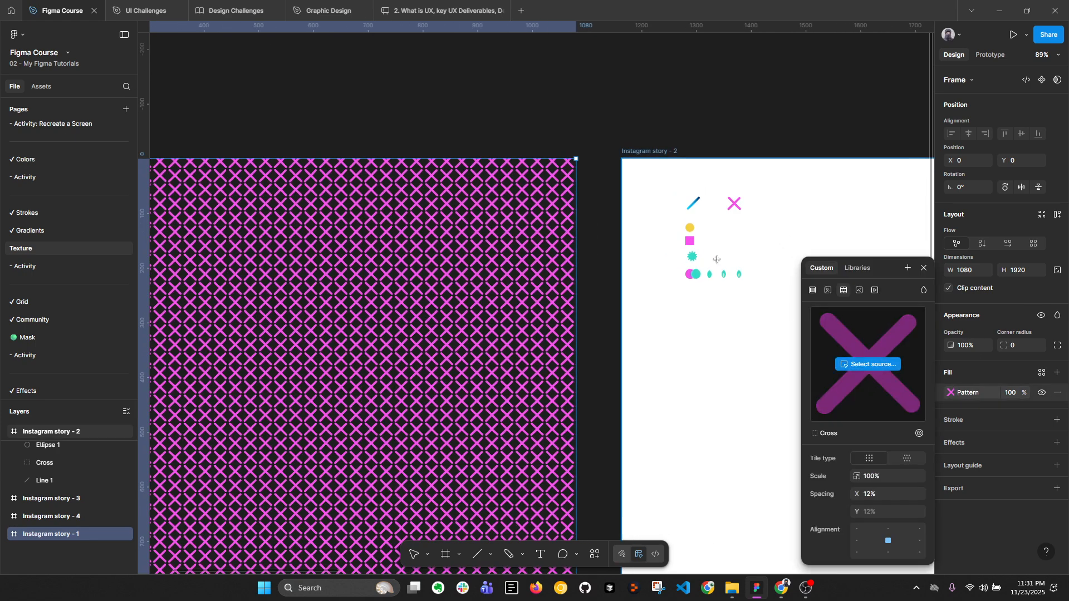
pyautogui.click(687, 256)
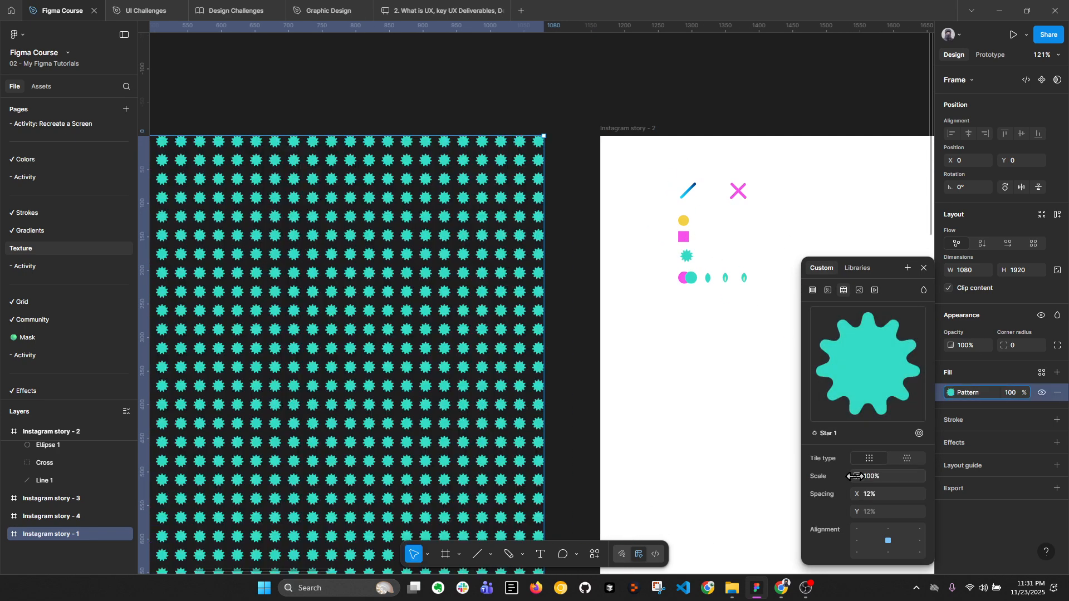
# Step: Set the star pattern's spacing to 100%
pyautogui.click(874, 495)
pyautogui.write('1')
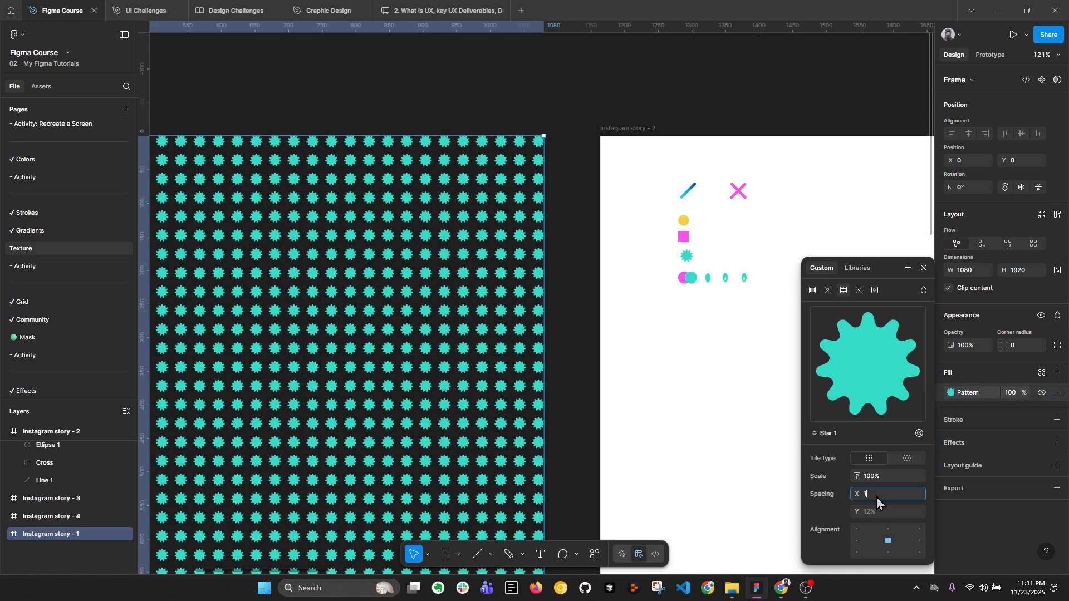
pyautogui.write('00')
pyautogui.press('Return')
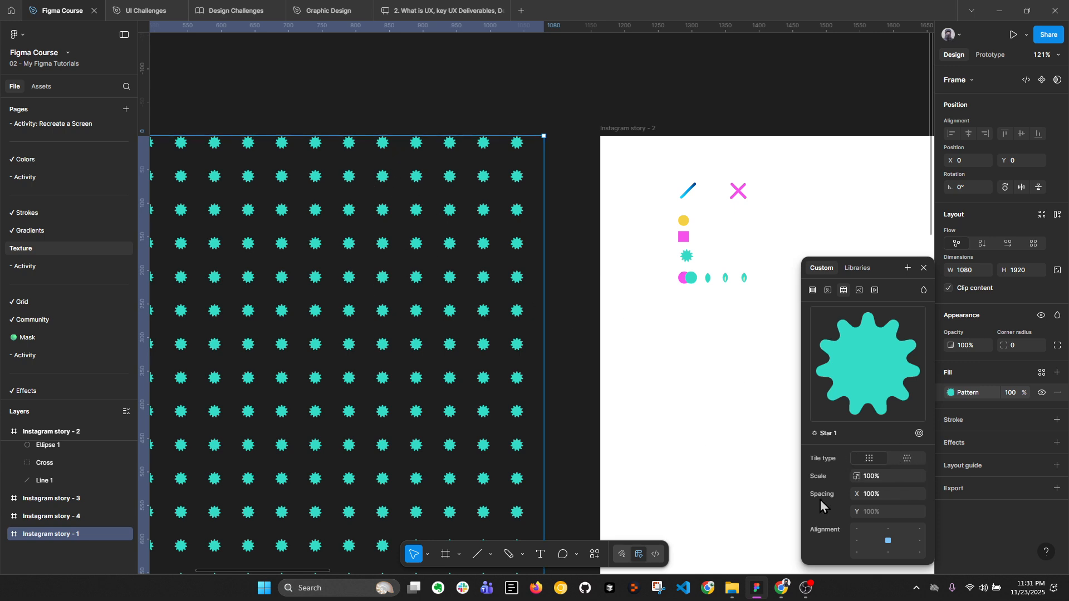
# Step: Switch the star pattern to the staggered tile type, with 50% spacing and top-centre alignment
pyautogui.click(908, 459)
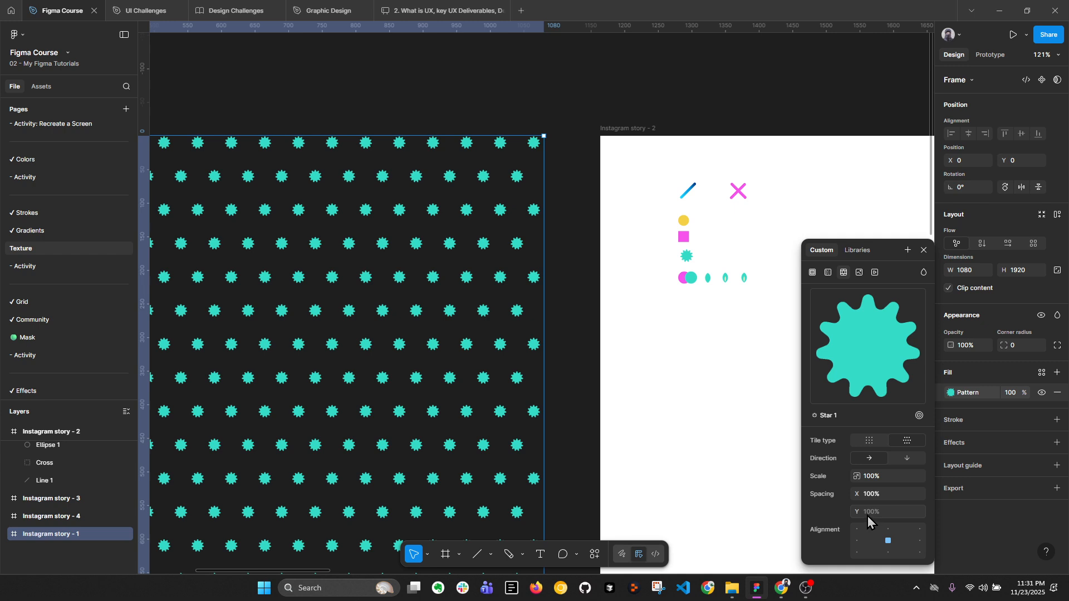
pyautogui.click(867, 496)
pyautogui.write('50')
pyautogui.press('Return')
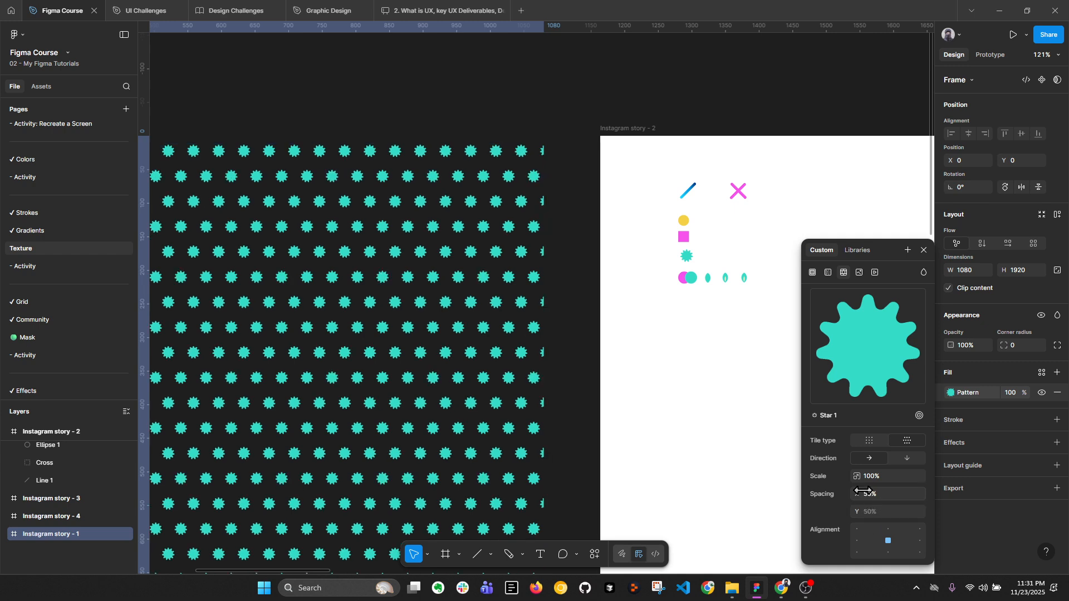
pyautogui.click(889, 530)
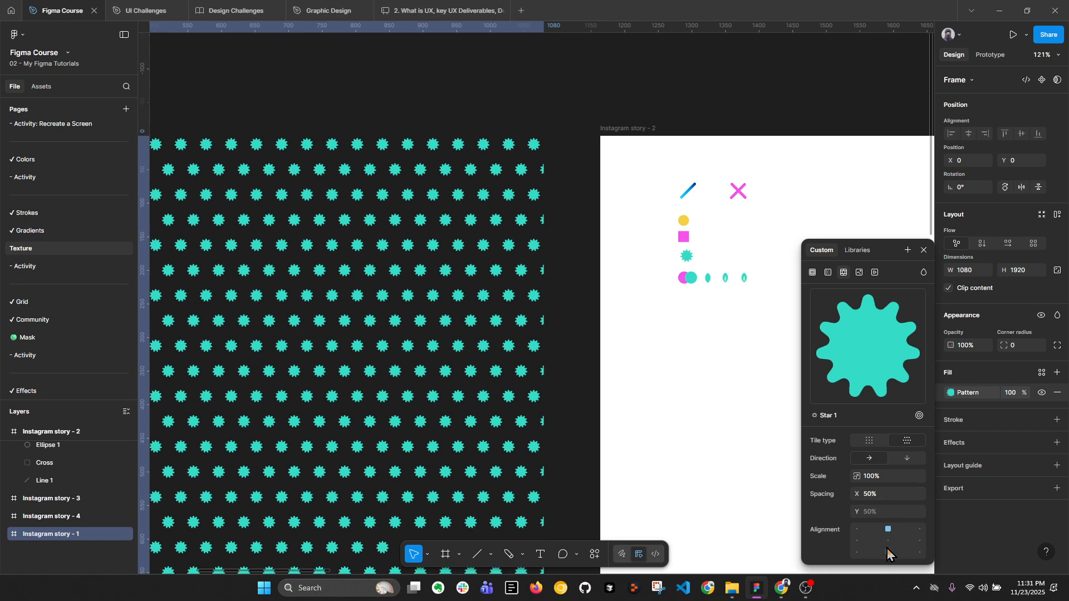
# Step: Set the direction of the star pattern's staggered tiling to vertical
pyautogui.click(909, 459)
pyautogui.click(870, 457)
pyautogui.click(902, 459)
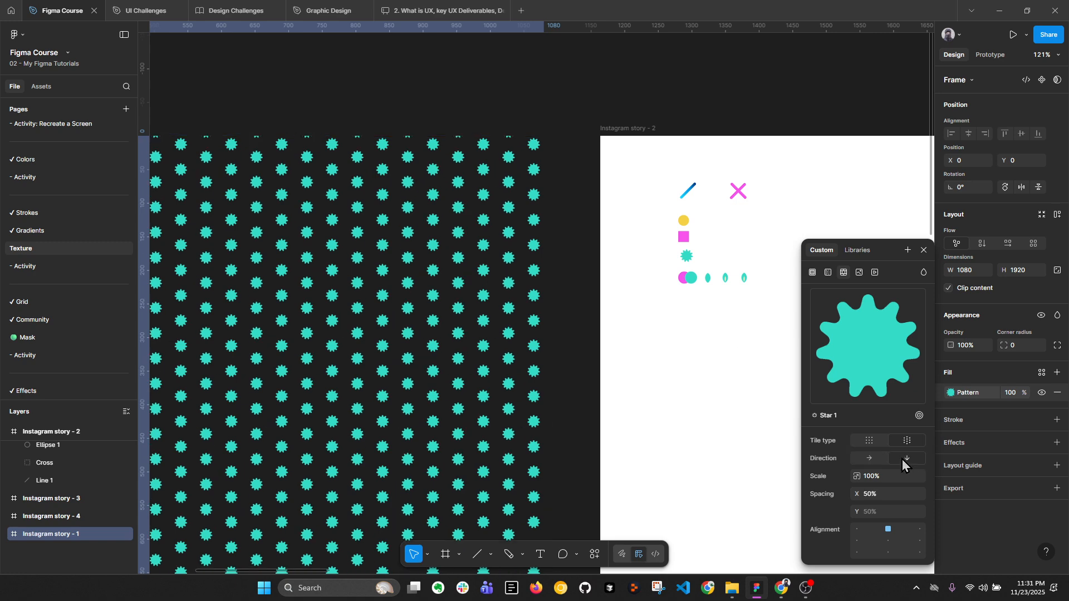
# Step: Locate the star pattern's source shape on the canvas
pyautogui.click(919, 416)
pyautogui.scroll(-15, 502, 240)
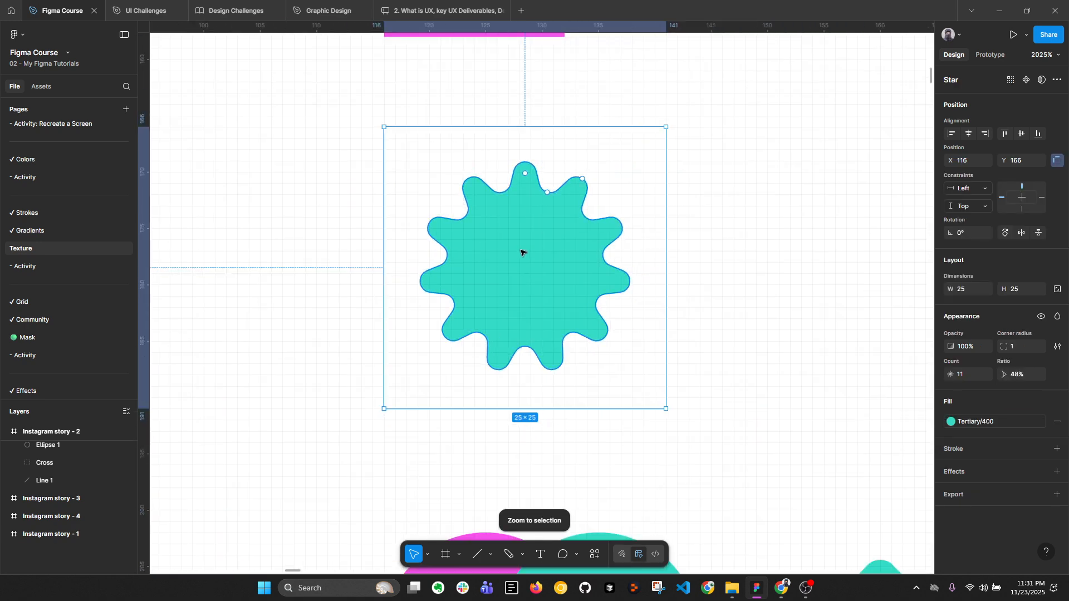
pyautogui.click(567, 333)
pyautogui.scroll(5, 567, 333)
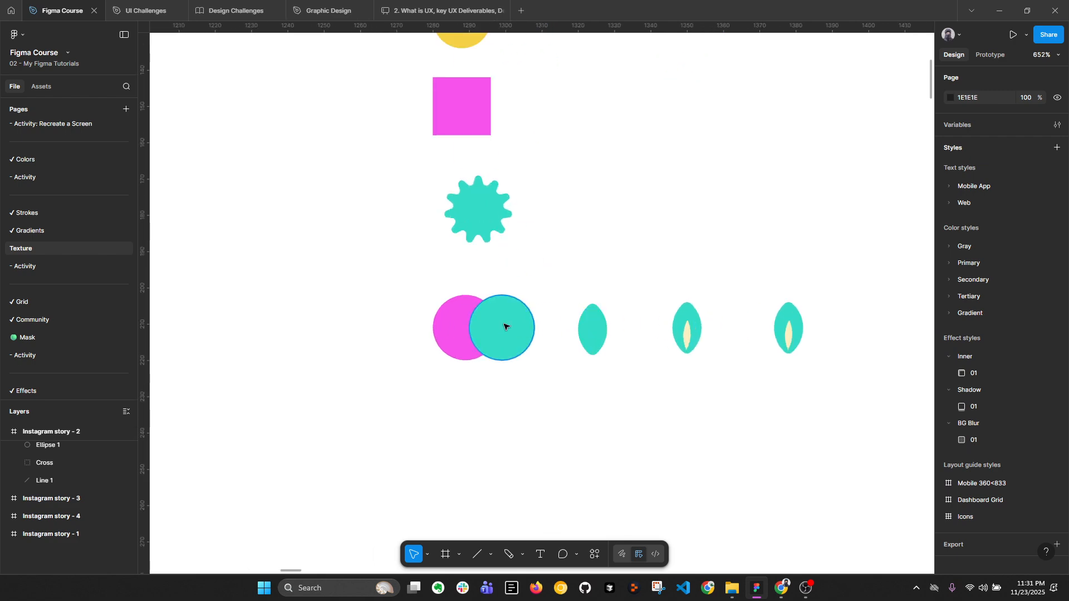
# Step: Duplicate the overlapping pink and teal circles together to about 34 px directly below the originals
pyautogui.hscroll(3, 444, 325)
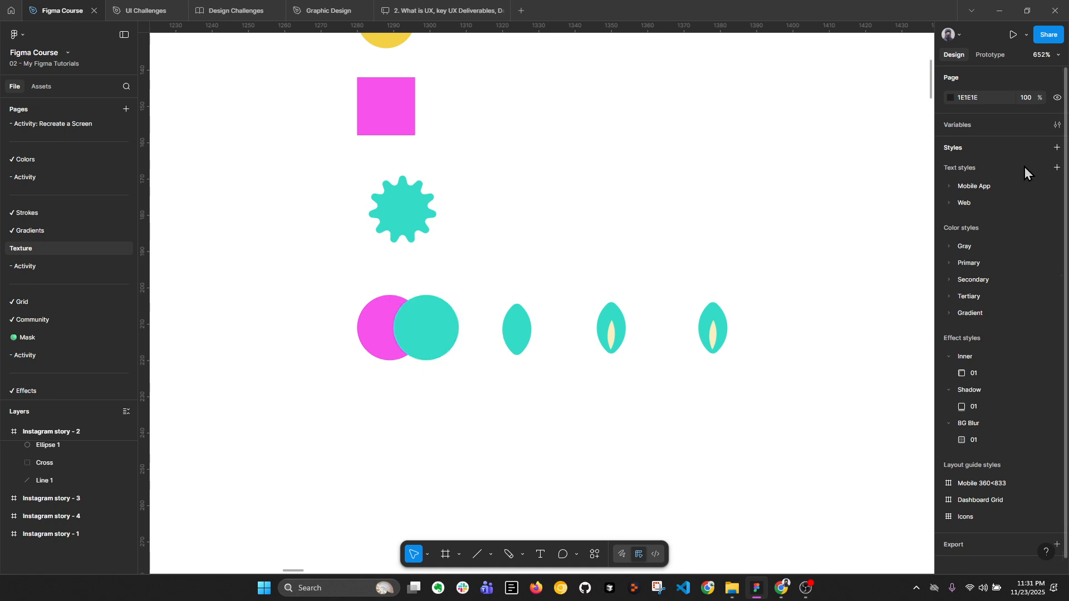
pyautogui.moveTo(334, 309); pyautogui.dragTo(476, 337)
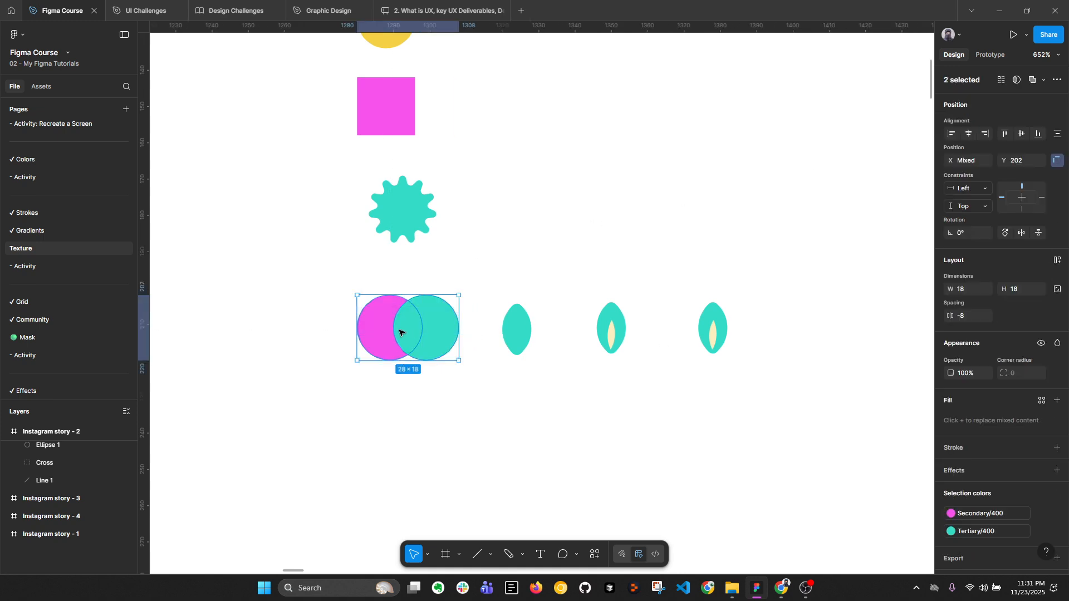
pyautogui.scroll(3, 397, 323)
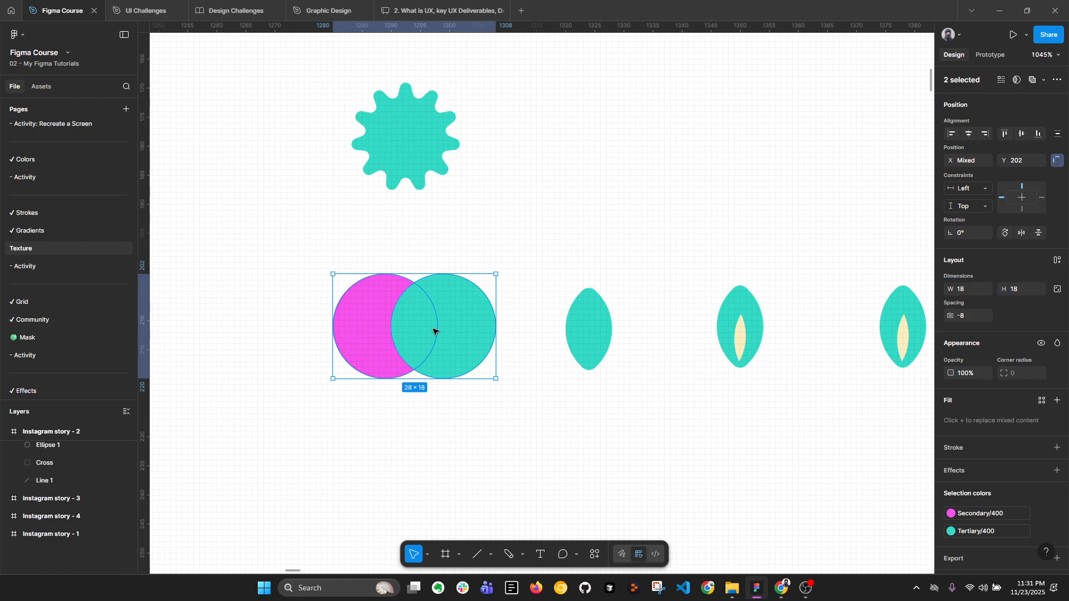
pyautogui.click(453, 382)
pyautogui.click(370, 334)
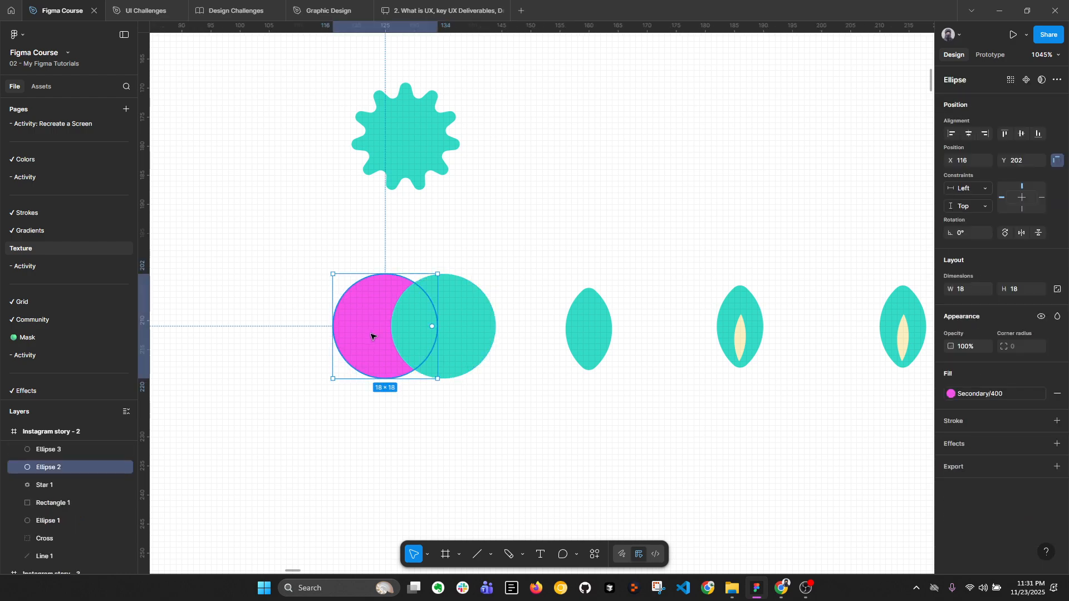
pyautogui.keyDown('shift'); pyautogui.click(465, 328); pyautogui.keyUp('shift')
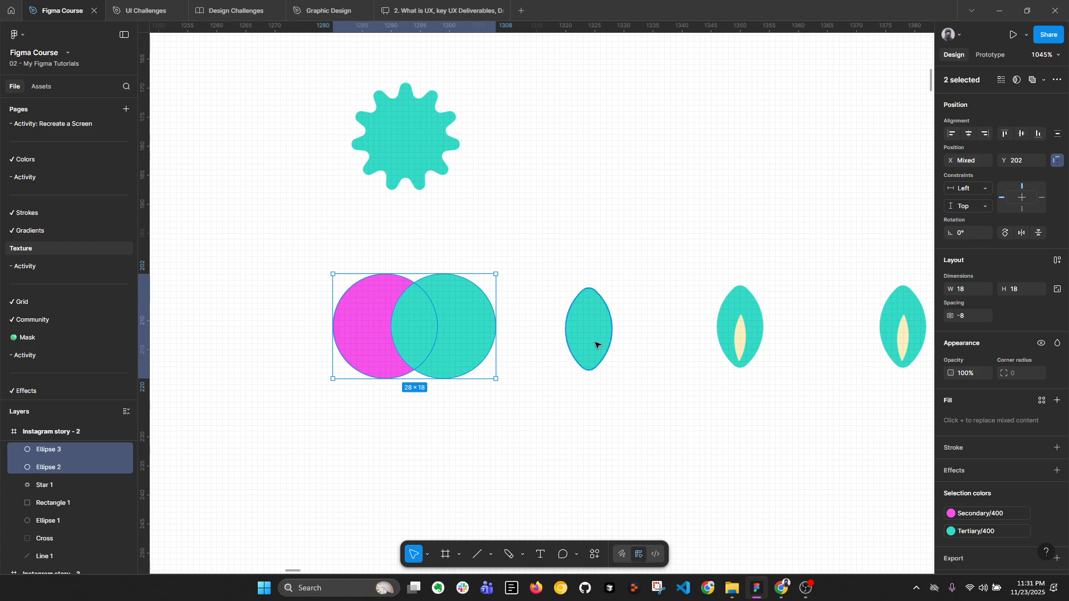
pyautogui.scroll(-3, 420, 318)
pyautogui.moveTo(442, 227); pyautogui.dragTo(444, 365)
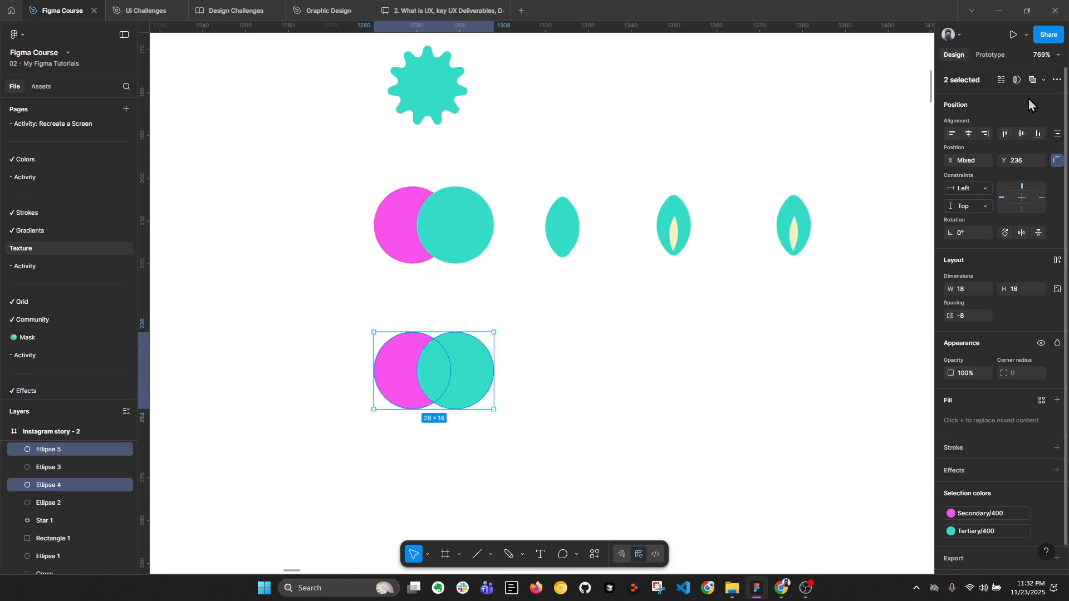
# Step: Intersect the copied circles into a petal with a corner radius of 2, and duplicate the petal beside it
pyautogui.click(1043, 80)
pyautogui.click(1014, 129)
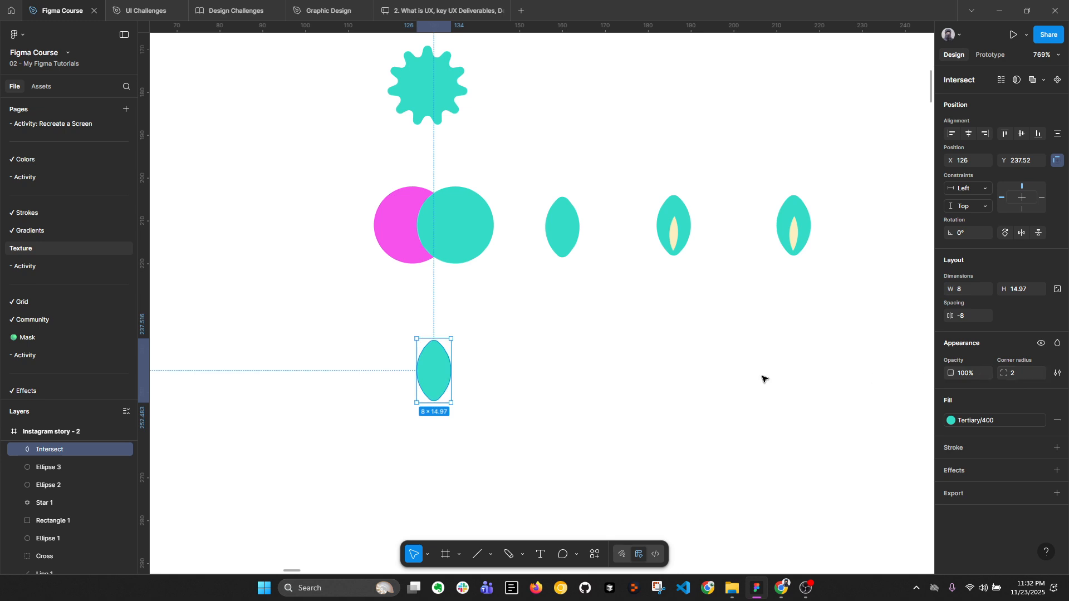
pyautogui.press('Return')
pyautogui.scroll(2, 436, 371)
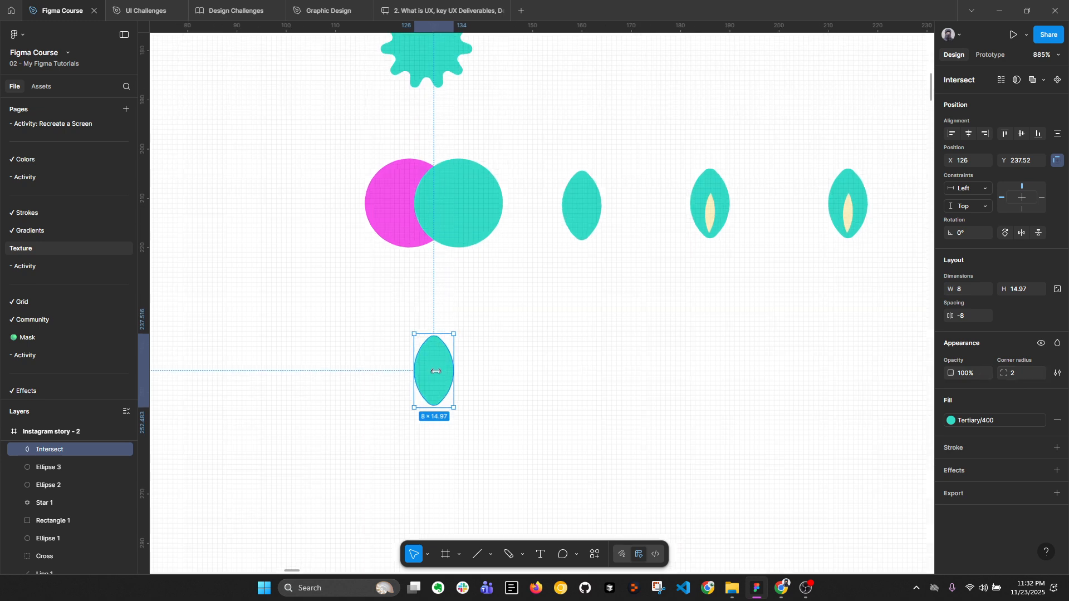
pyautogui.moveTo(438, 371); pyautogui.dragTo(511, 377)
# Step: Try scaling the duplicated petal to 0.75x with the Scale tool
pyautogui.press('k')
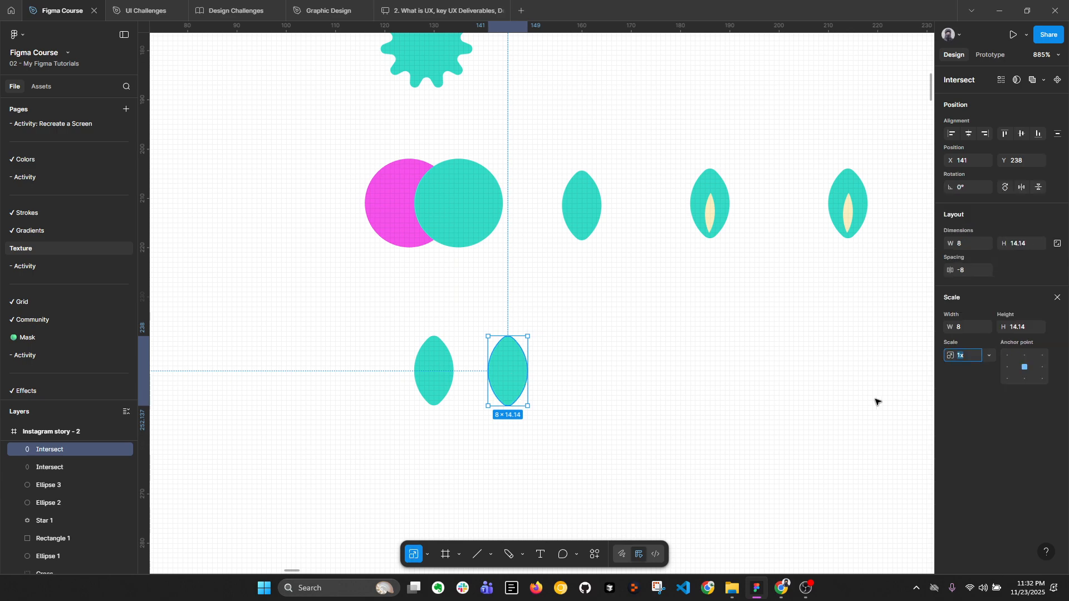
pyautogui.click(987, 357)
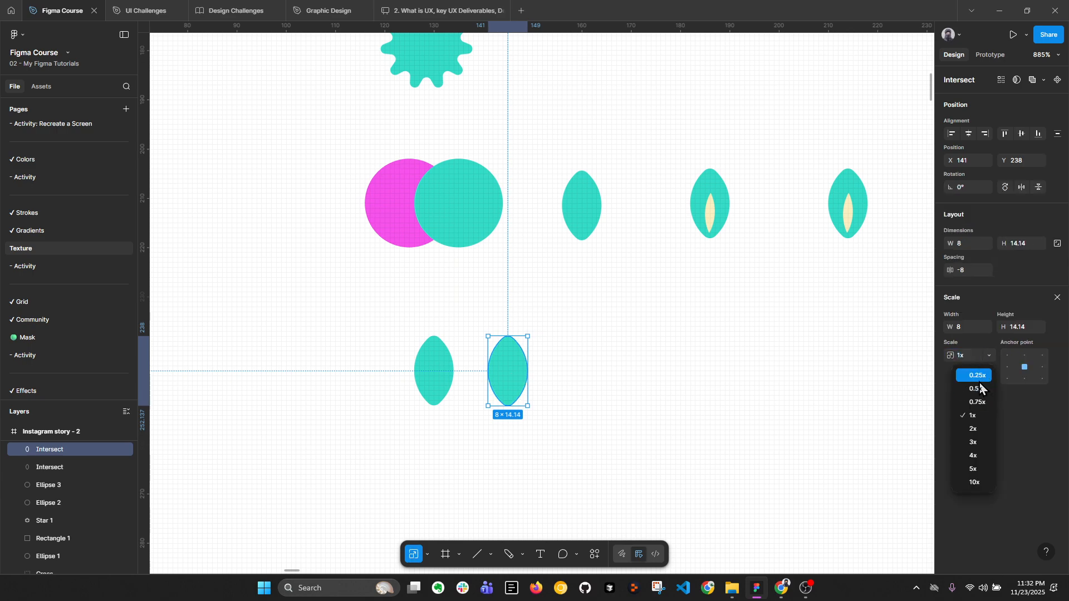
pyautogui.click(985, 402)
pyautogui.hotkey('ctrl', 'z')
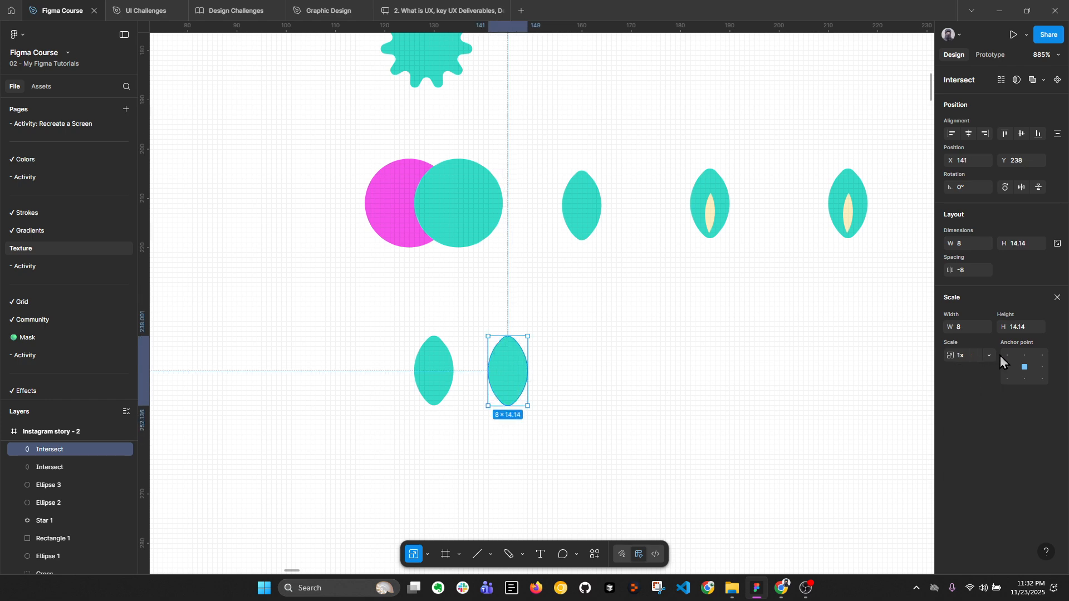
pyautogui.click(1058, 298)
# Step: Select both ellipses inside the duplicated petal's intersection and set the spacing between them to -6
pyautogui.click(652, 403)
pyautogui.click(522, 382)
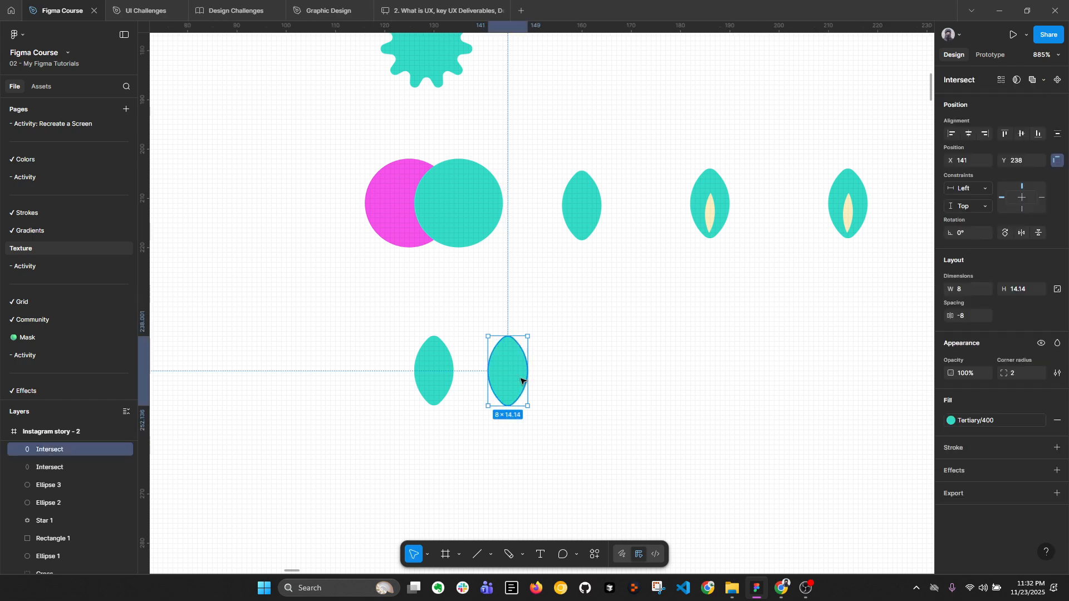
pyautogui.click(19, 451)
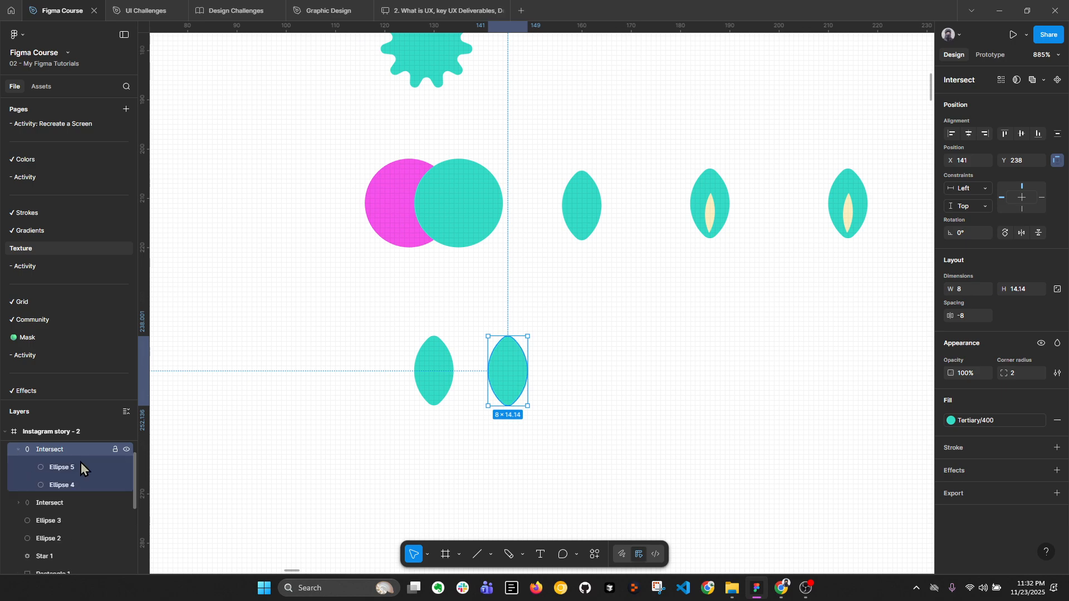
pyautogui.click(56, 468)
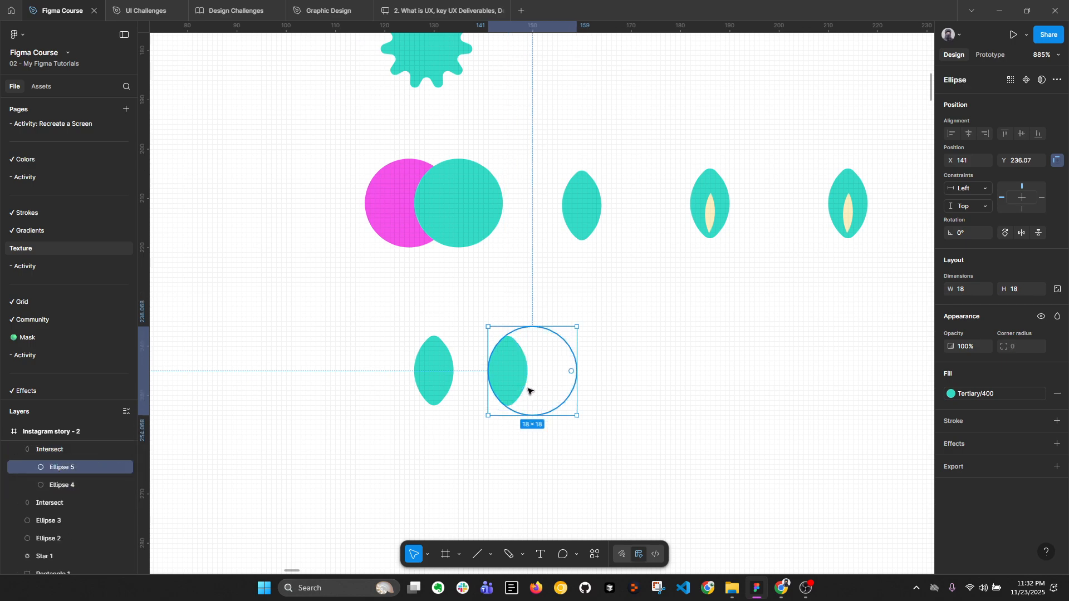
pyautogui.keyDown('shift'); pyautogui.click(72, 485); pyautogui.keyUp('shift')
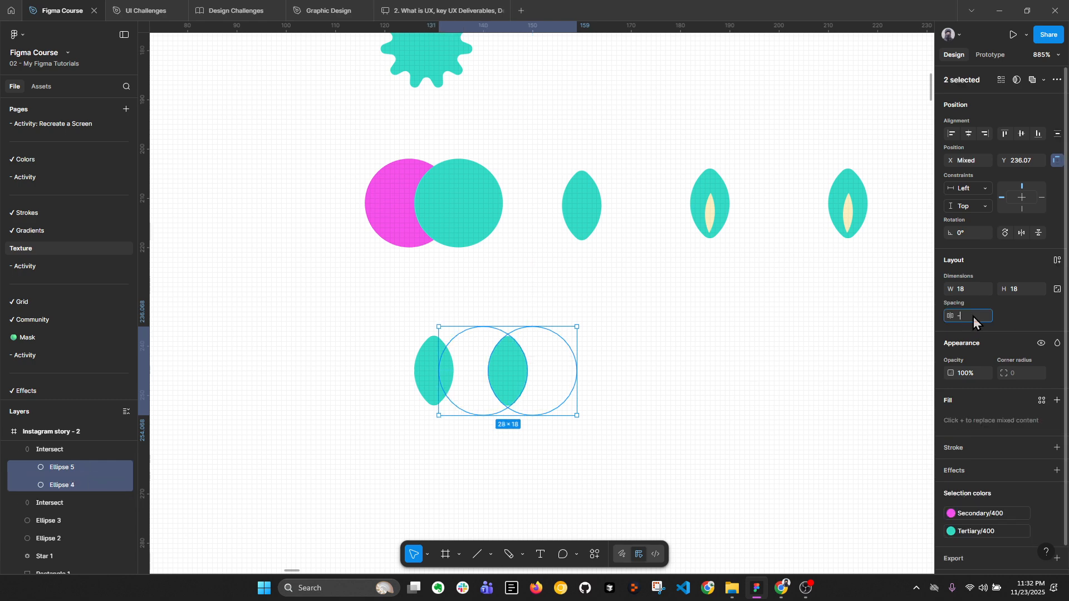
pyautogui.click(973, 316)
pyautogui.write('-6')
pyautogui.press('Return')
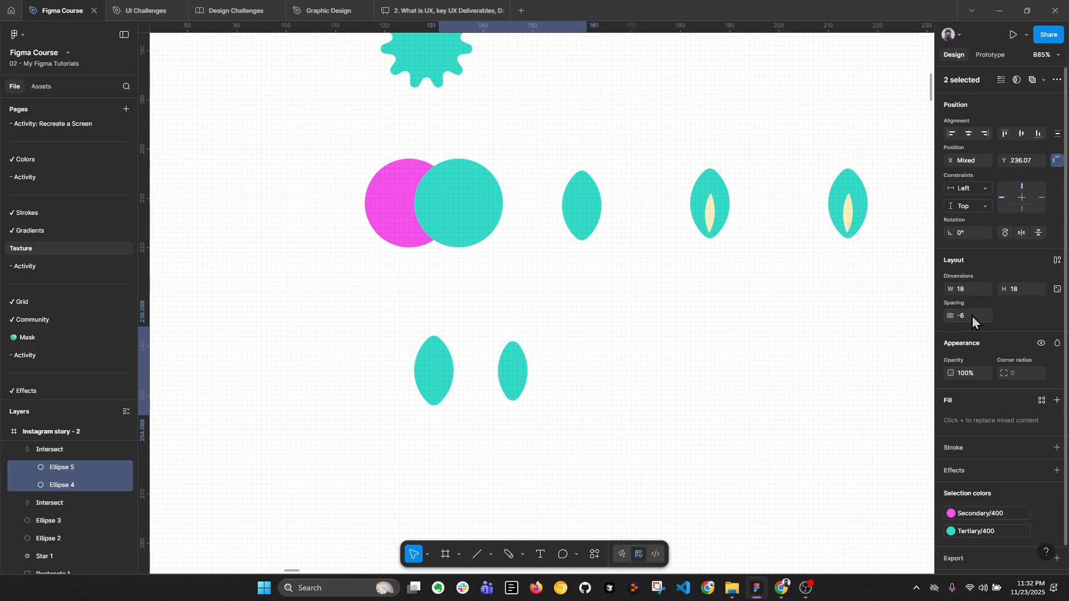
# Step: Set the spacing between the duplicated petal's ellipses to -2
pyautogui.click(967, 318)
pyautogui.write('-2')
pyautogui.press('Return')
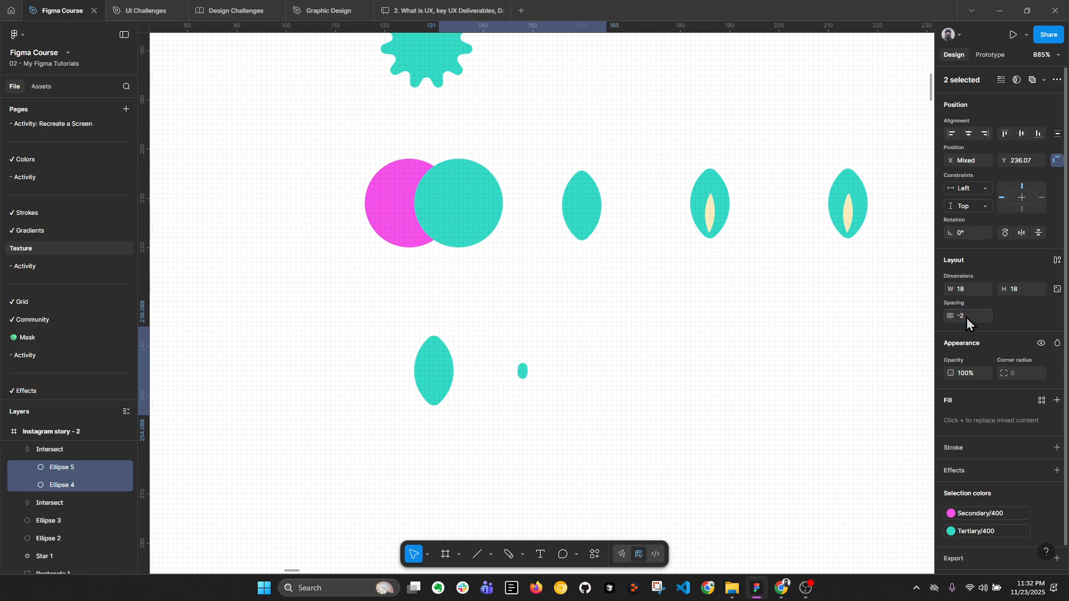
# Step: Set the spacing between the duplicated petal's ellipses to -4
pyautogui.click(970, 316)
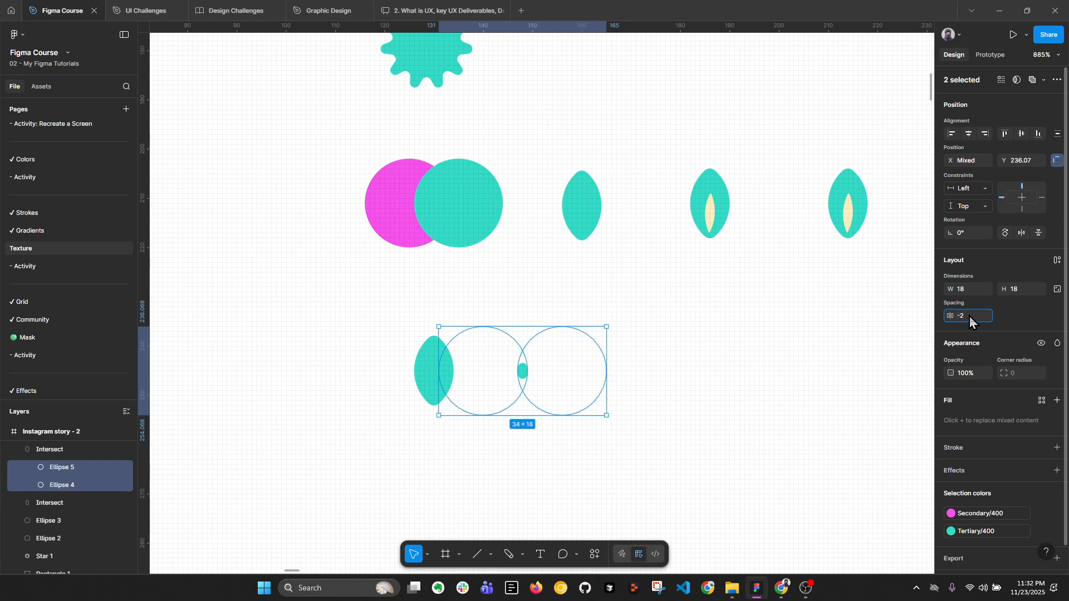
pyautogui.write('4')
pyautogui.press('Return')
pyautogui.click(719, 443)
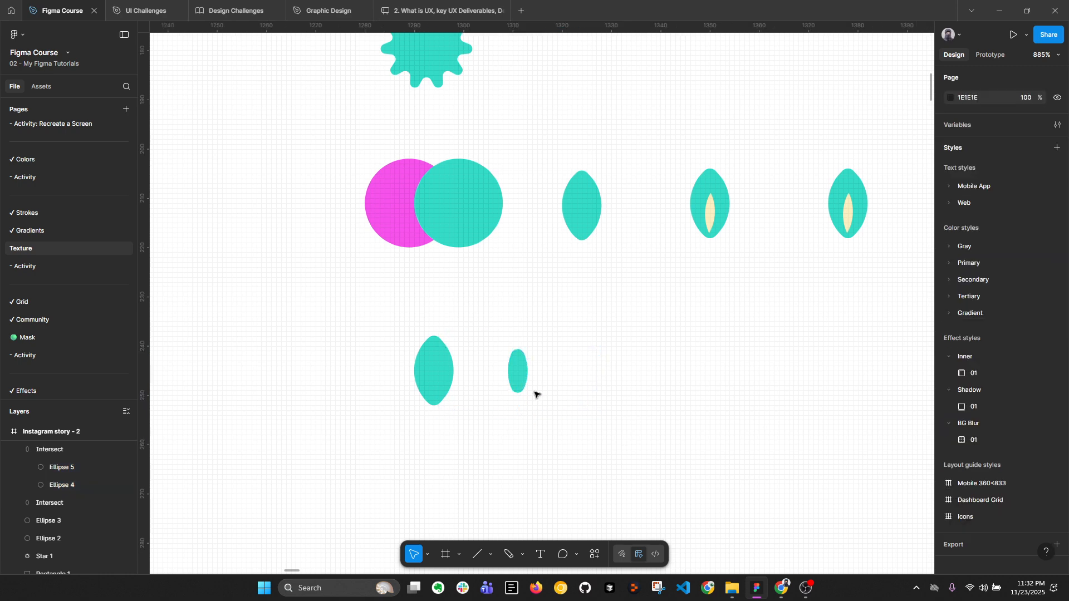
# Step: Set the narrow petal's corner radius to 0 to give it pointed ends
pyautogui.click(521, 374)
pyautogui.click(1025, 373)
pyautogui.write('0')
pyautogui.press('Return')
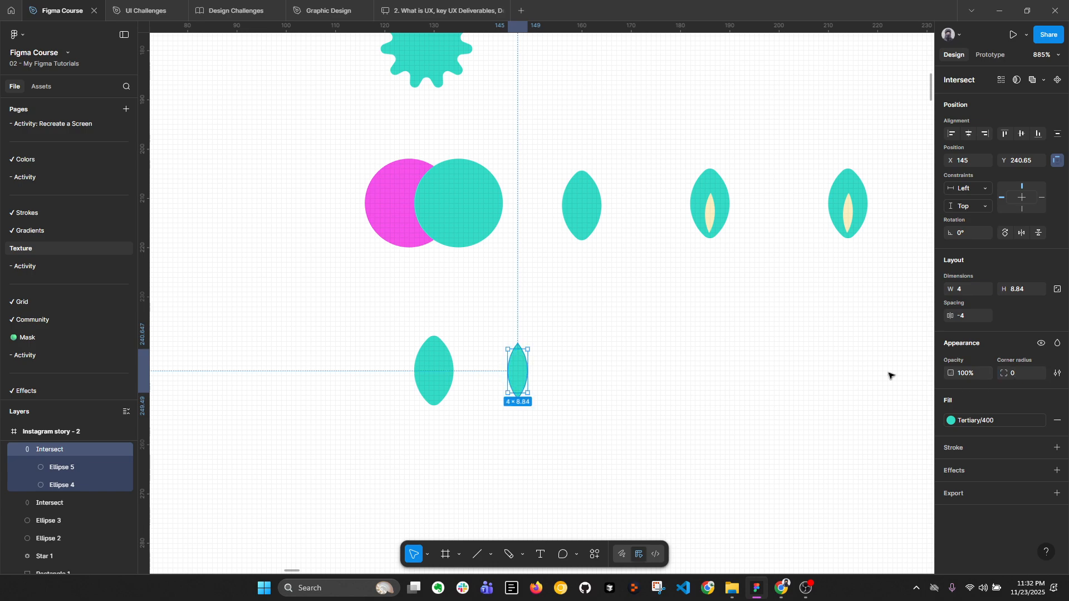
# Step: Try moving the narrow petal onto the larger petal before recolouring it
pyautogui.click(622, 402)
pyautogui.click(524, 380)
pyautogui.moveTo(522, 379); pyautogui.dragTo(440, 377)
pyautogui.hotkey('ctrl', 'z')
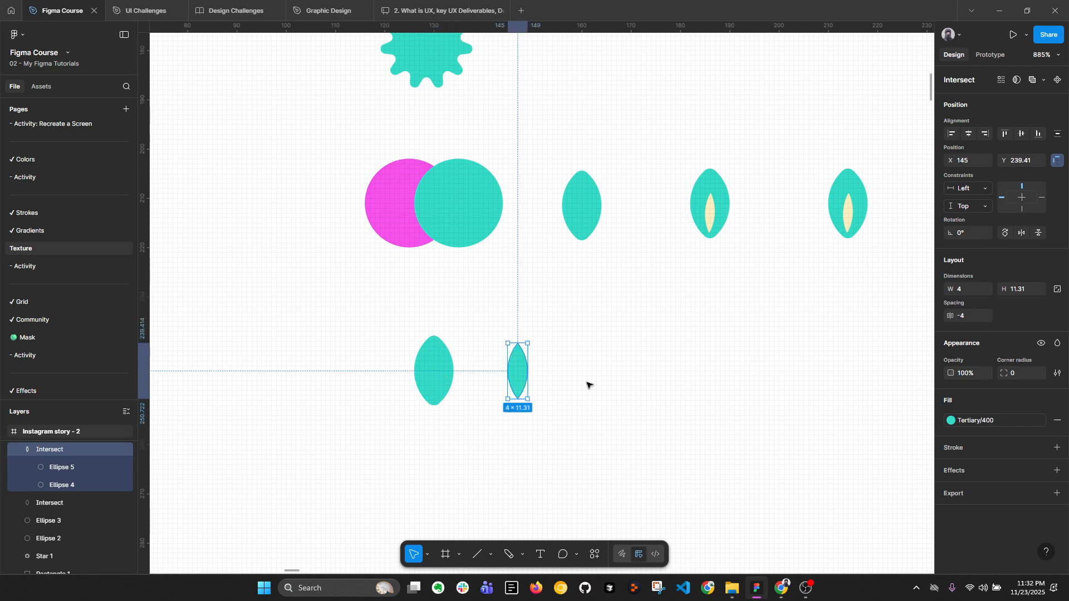
# Step: Fill the narrow petal with Primary/100 and place it inside the larger teal petal, centred horizontally at its base
pyautogui.click(951, 420)
pyautogui.click(818, 420)
pyautogui.press('Escape')
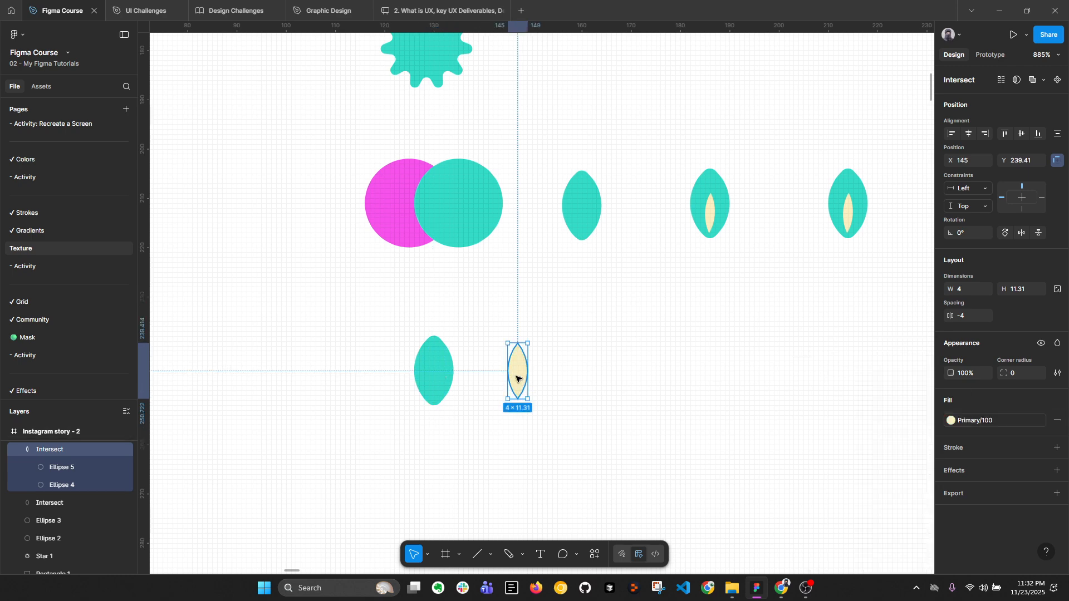
pyautogui.moveTo(519, 376); pyautogui.dragTo(434, 386)
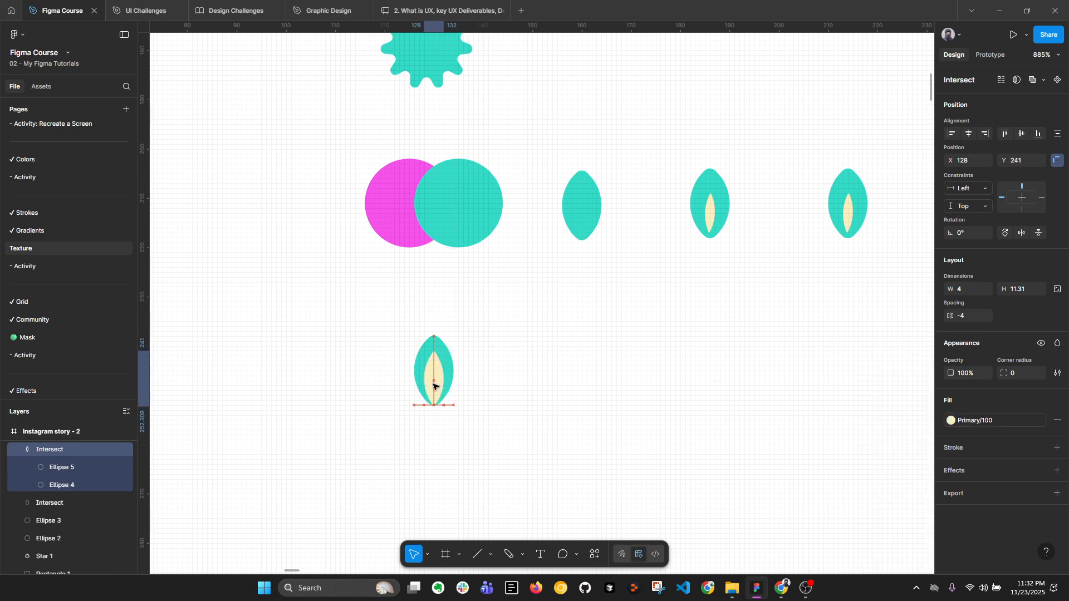
pyautogui.click(543, 409)
pyautogui.scroll(-1, 551, 390)
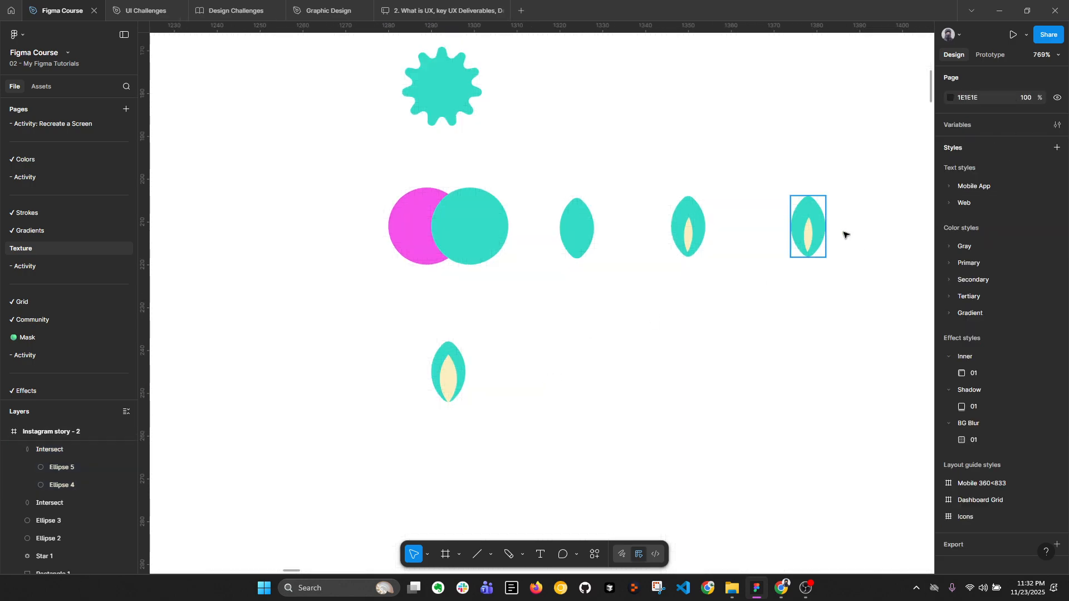
# Step: Delete the original row of circles and leaf shapes, and move the new two-tone petal up beneath the star
pyautogui.moveTo(903, 229); pyautogui.dragTo(332, 244)
pyautogui.press('Delete')
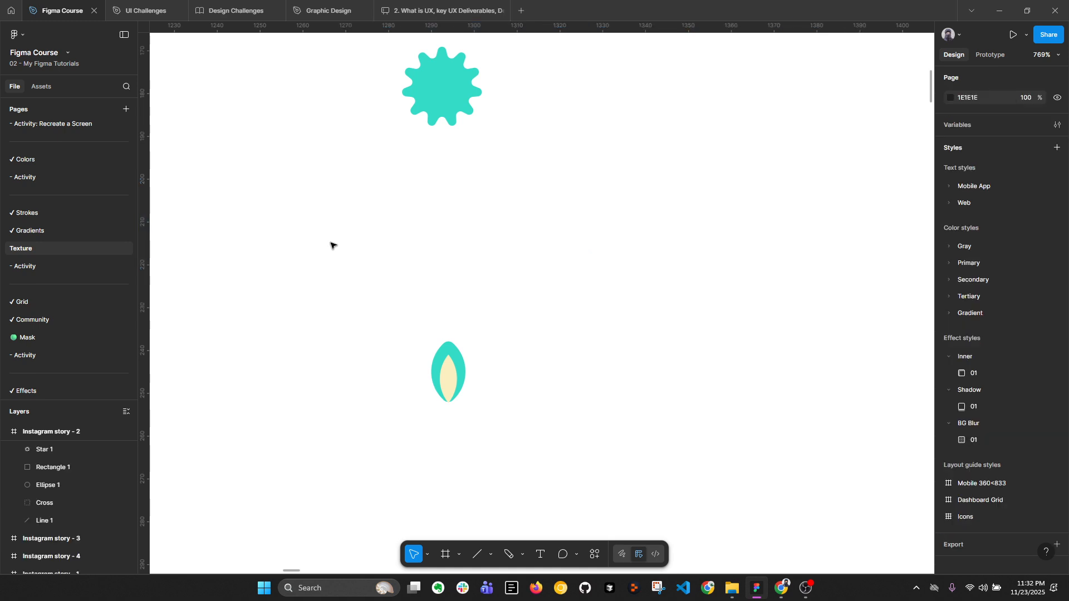
pyautogui.moveTo(367, 295); pyautogui.dragTo(436, 259)
pyautogui.scroll(5, 445, 261)
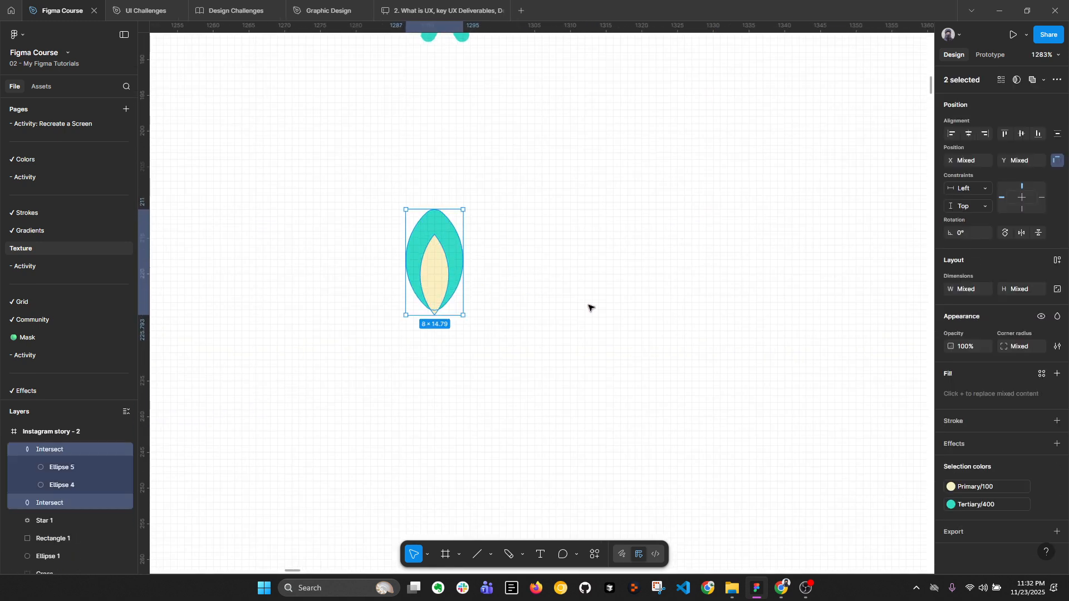
# Step: Try merging the two petal shapes with Union and with Flatten
pyautogui.click(1044, 80)
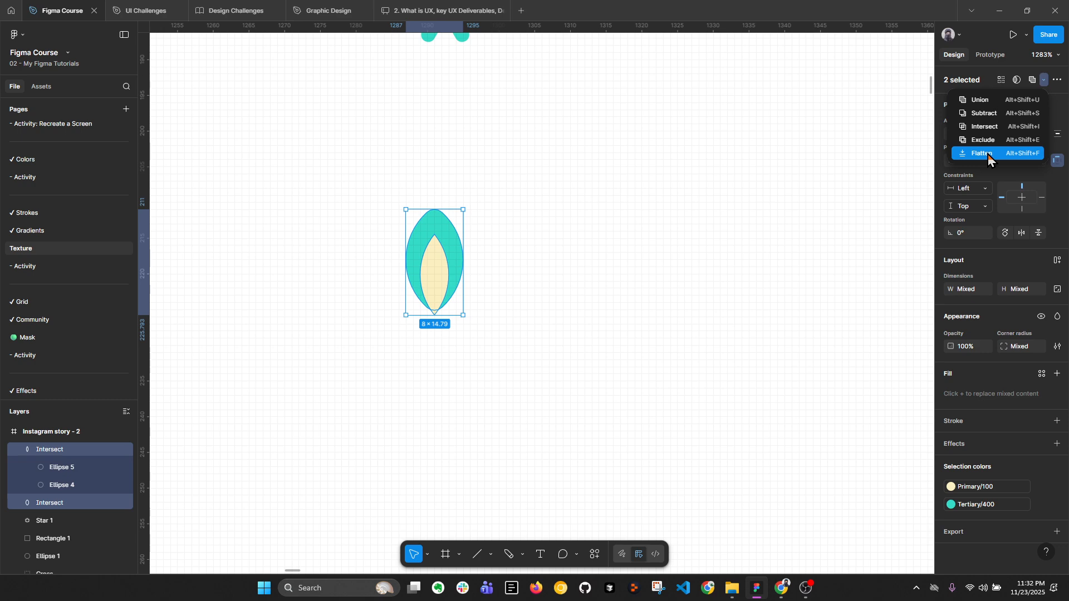
pyautogui.click(1002, 100)
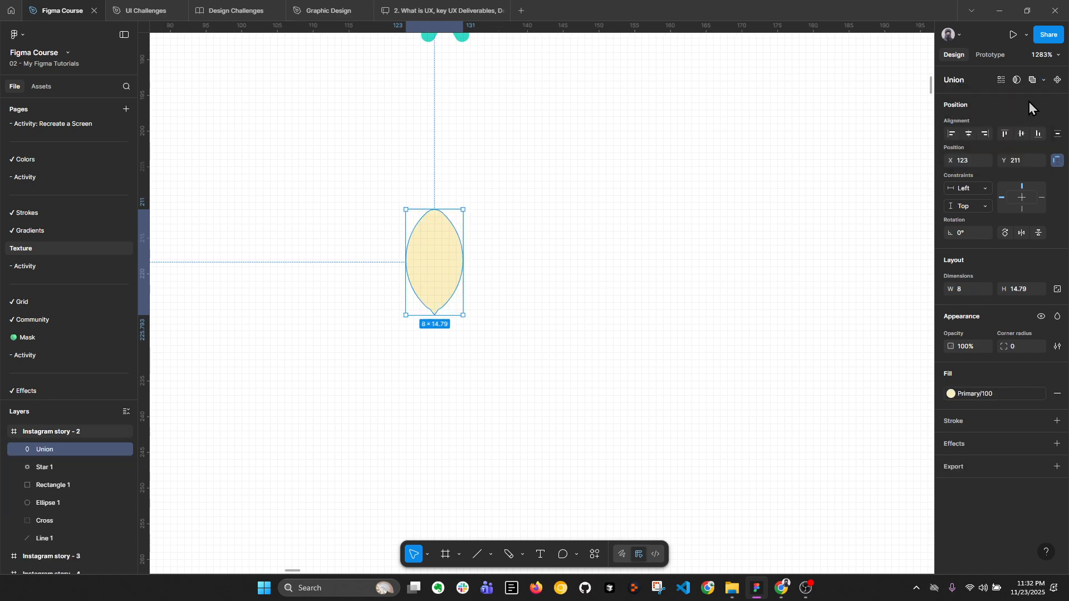
pyautogui.hotkey('ctrl', 'z')
pyautogui.click(1044, 81)
pyautogui.click(1010, 159)
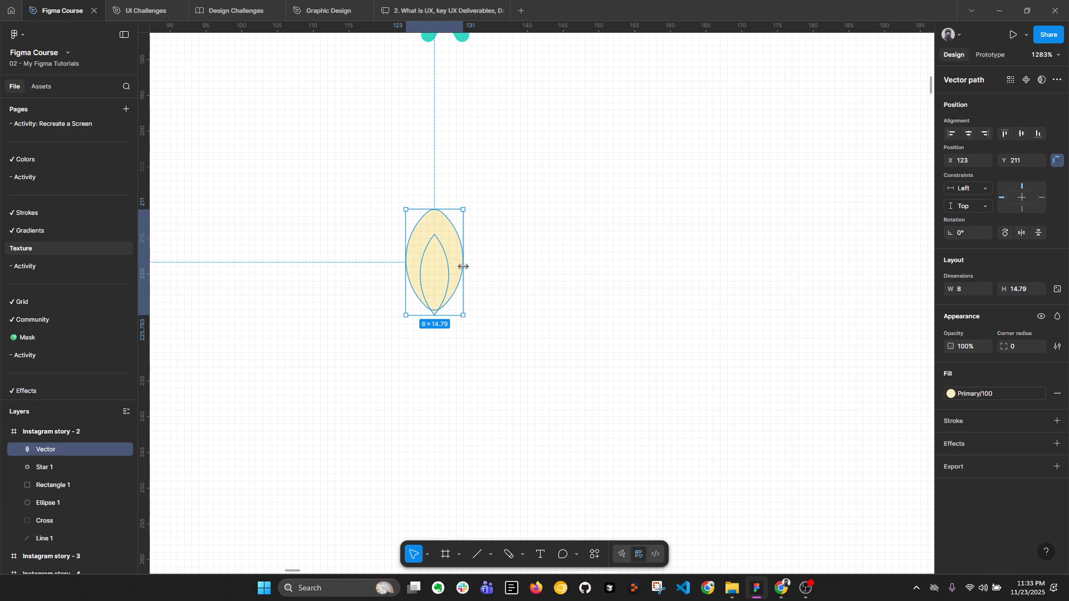
pyautogui.hotkey('ctrl', 'z')
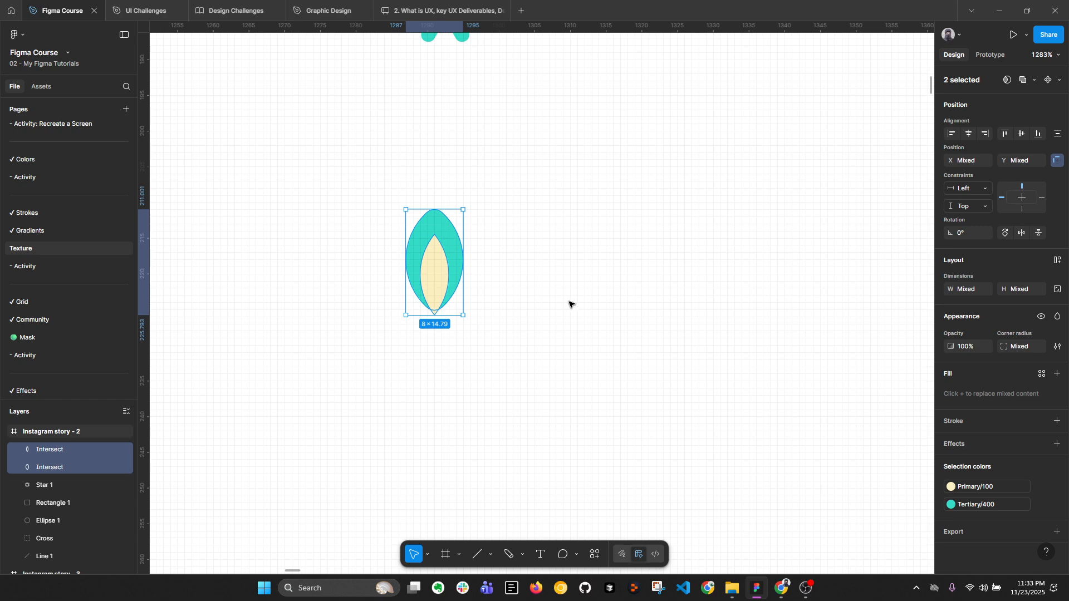
# Step: Group the two petal shapes and name the group patel
pyautogui.hotkey('ctrl', 'g')
pyautogui.doubleClick(69, 452)
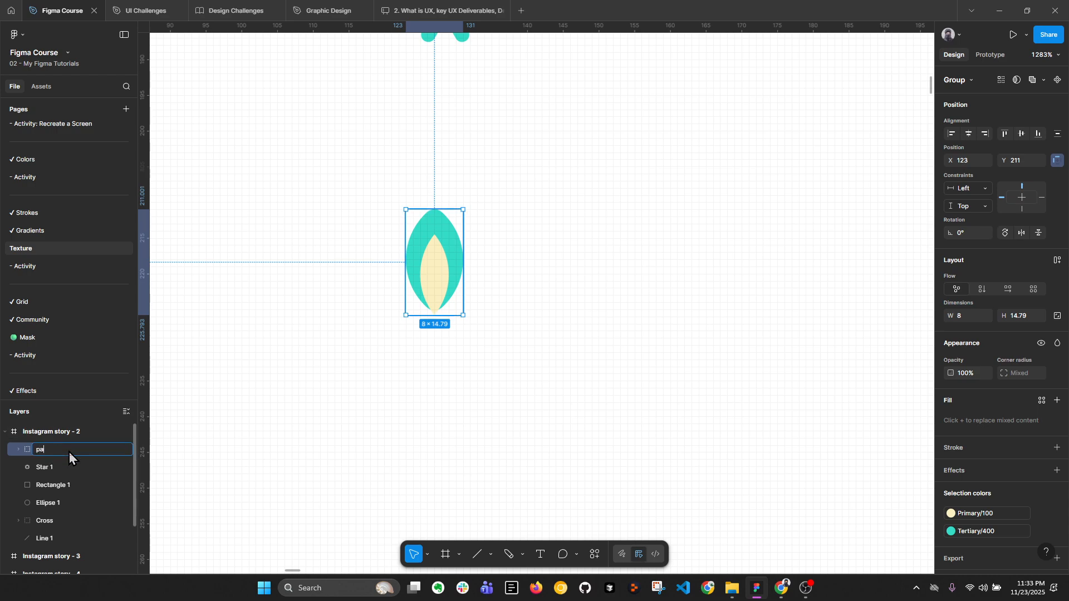
pyautogui.press('Return')
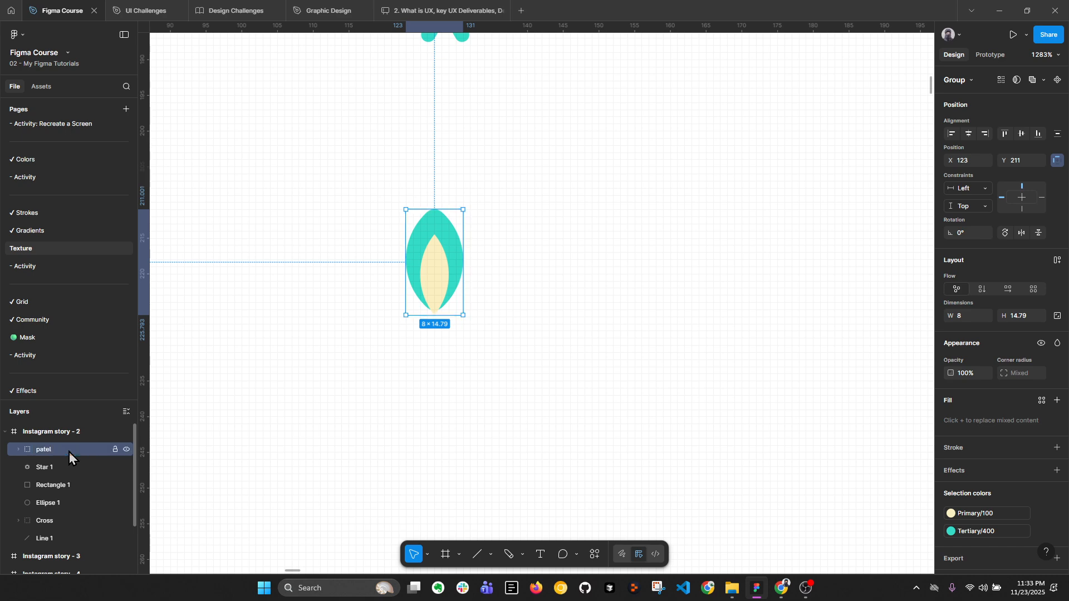
# Step: Duplicate the two-tone petal directly beneath itself, flip the copy vertically, and group the two petals
pyautogui.moveTo(439, 262); pyautogui.dragTo(441, 390)
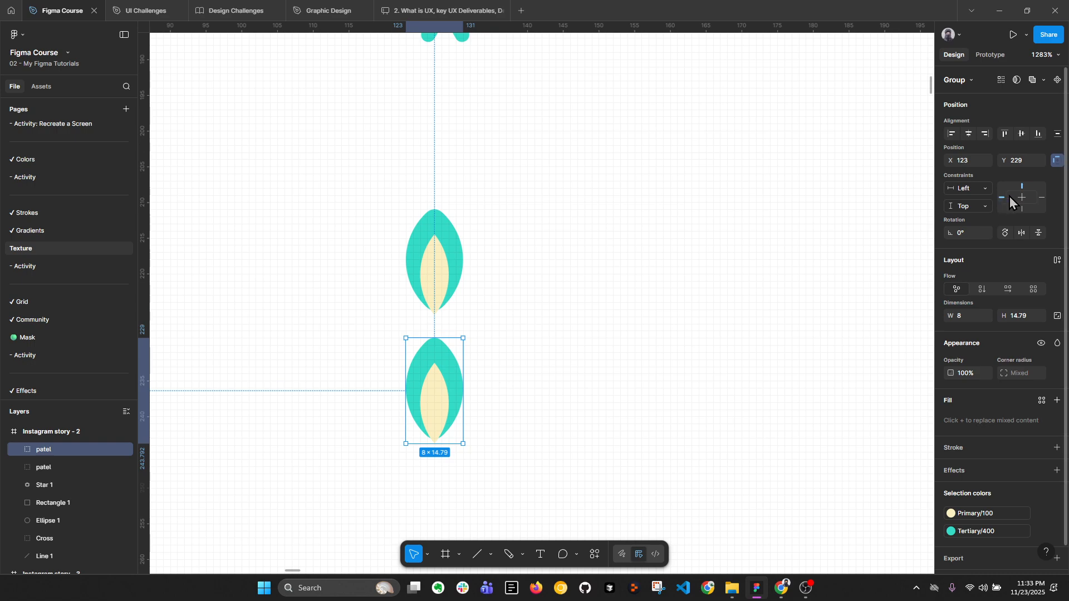
pyautogui.click(1036, 234)
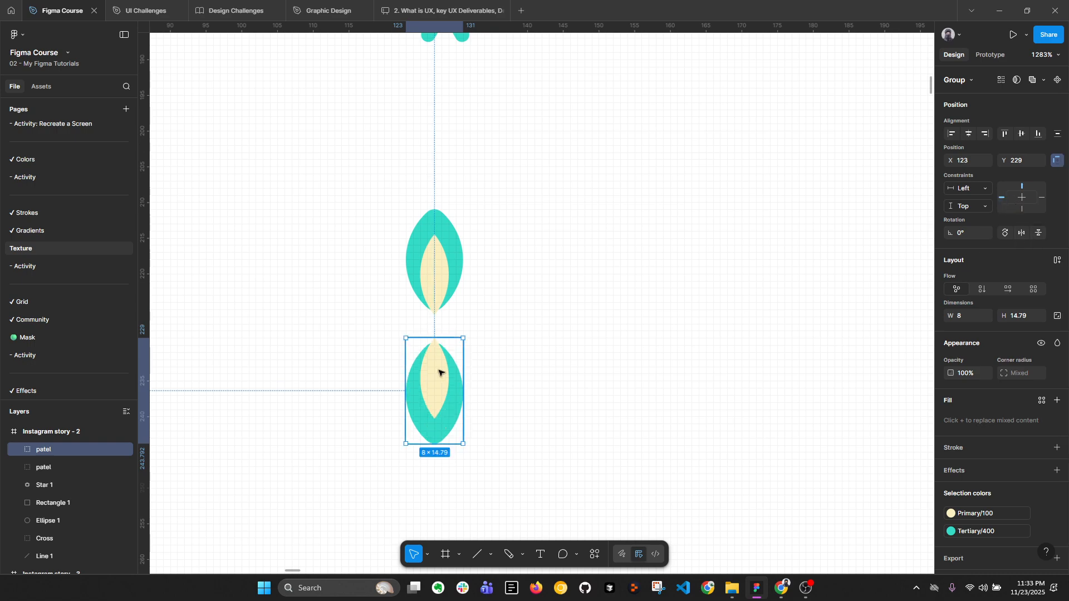
pyautogui.keyDown('shift'); pyautogui.click(447, 282); pyautogui.keyUp('shift')
pyautogui.hotkey('ctrl', 'g')
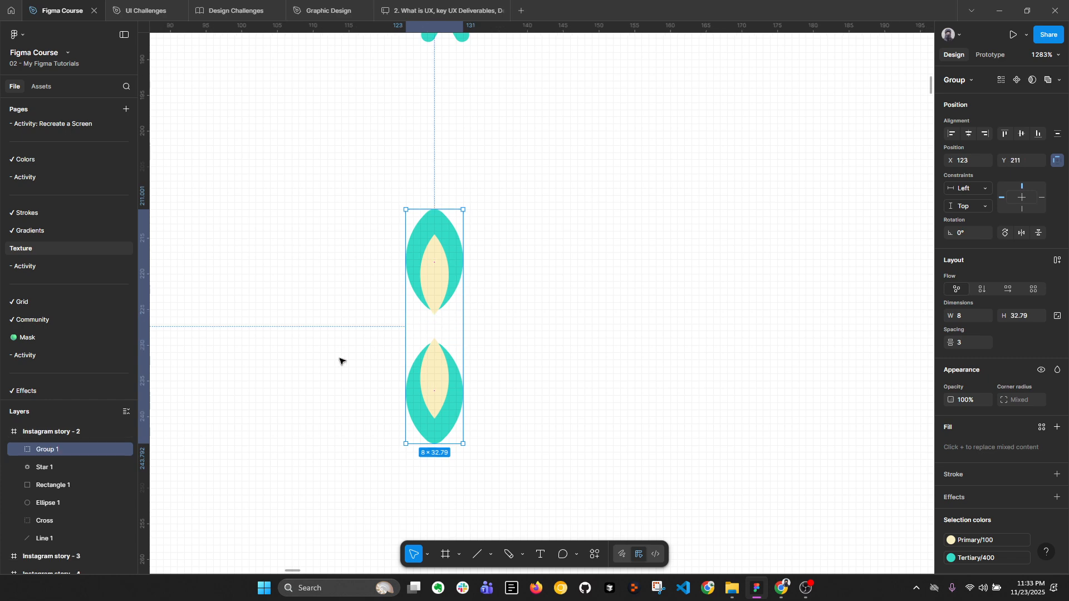
pyautogui.press('alt')
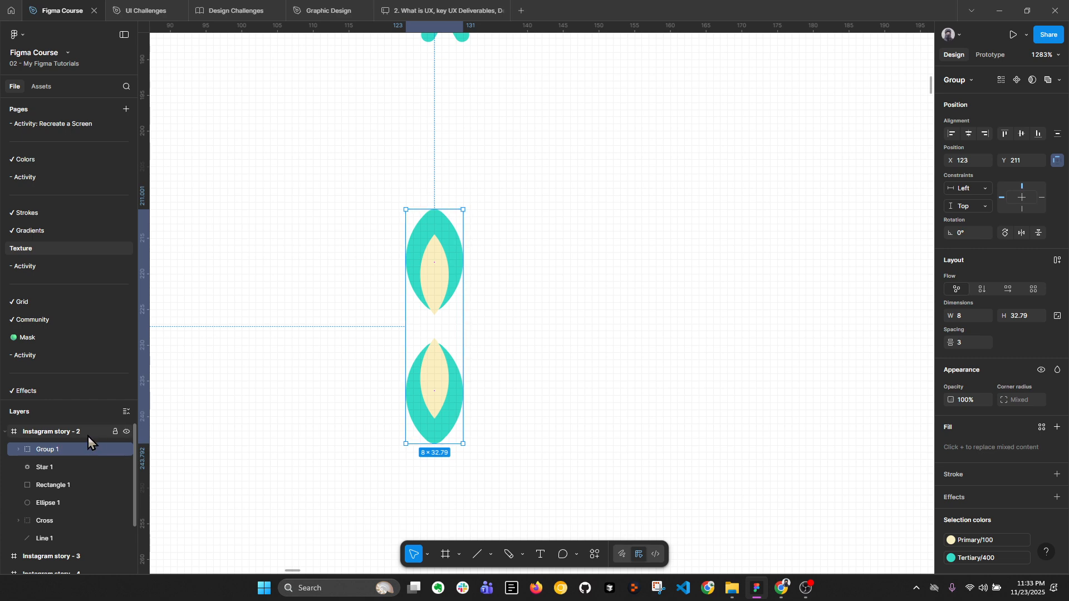
# Step: Duplicate the petal pair with a 60° rotation, and repeat the duplication at 120° to form a six-petal flower
pyautogui.moveTo(68, 399); pyautogui.dragTo(73, 293)
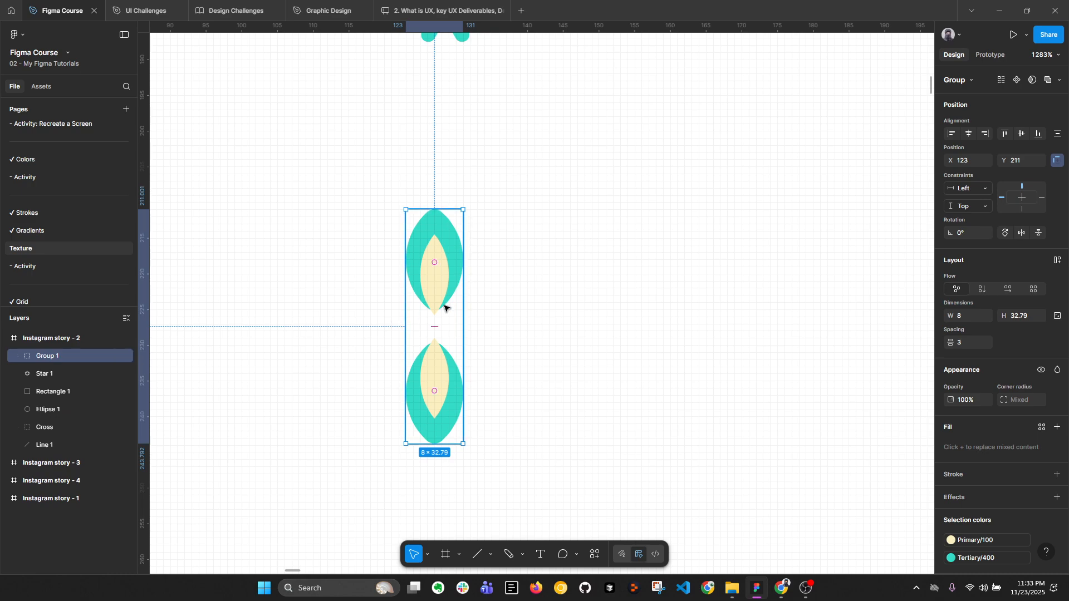
pyautogui.hotkey('ctrl', 'd')
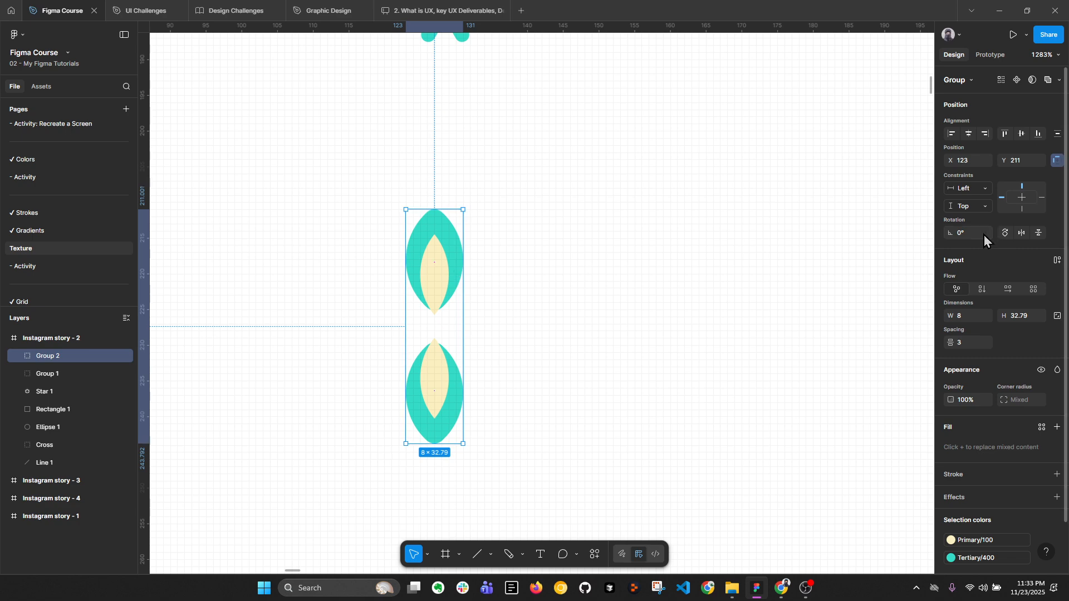
pyautogui.click(945, 234)
pyautogui.write('60')
pyautogui.press('Return')
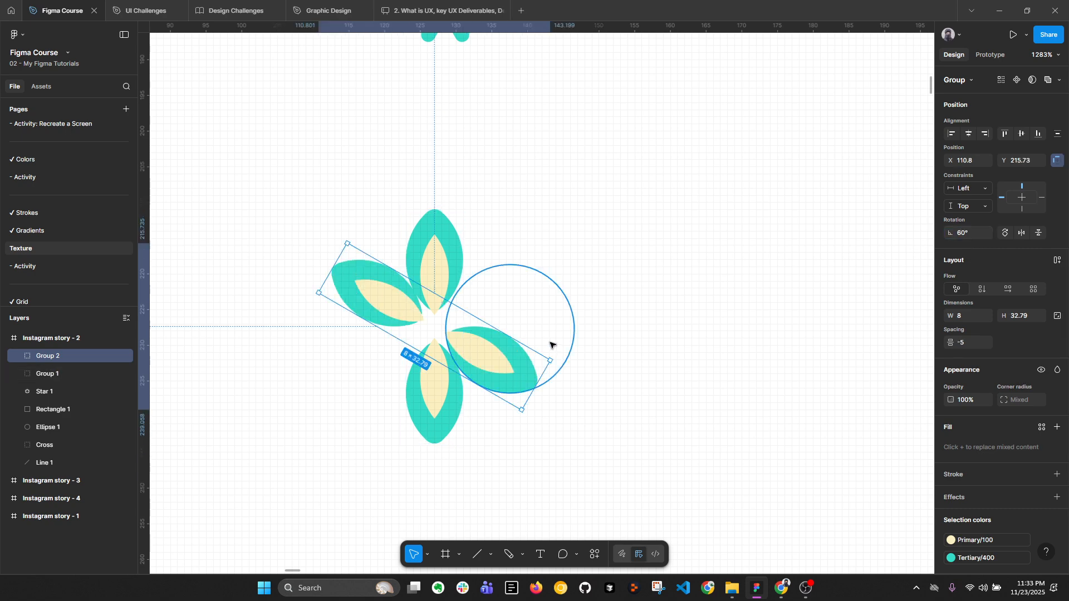
pyautogui.hotkey('ctrl', 'd')
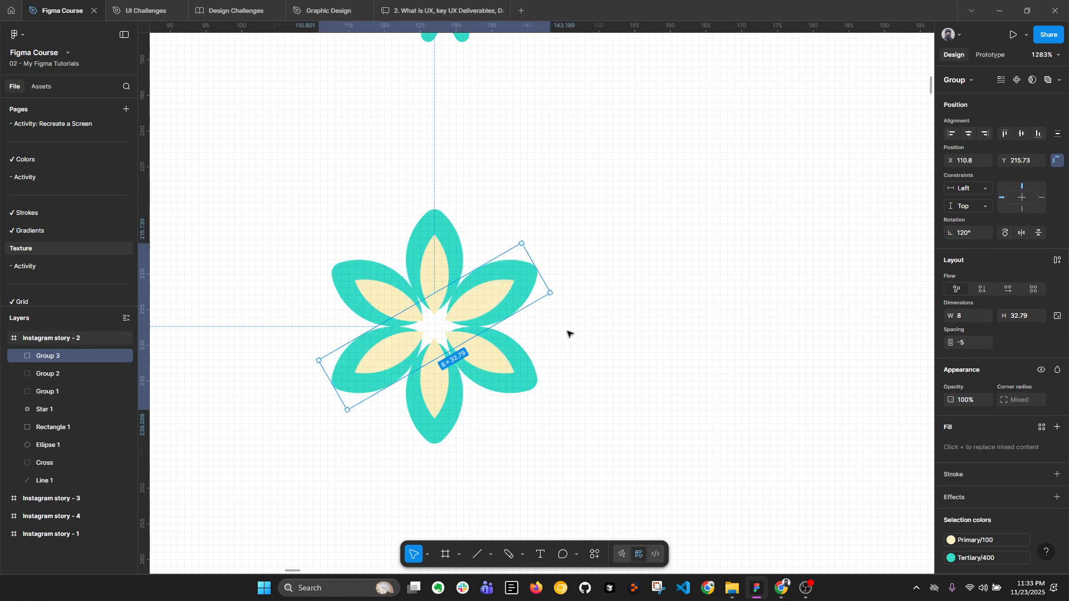
# Step: Draw a 9 × 9 circle over the flower's centre and fill it with Gray/500
pyautogui.click(682, 381)
pyautogui.scroll(3, 443, 328)
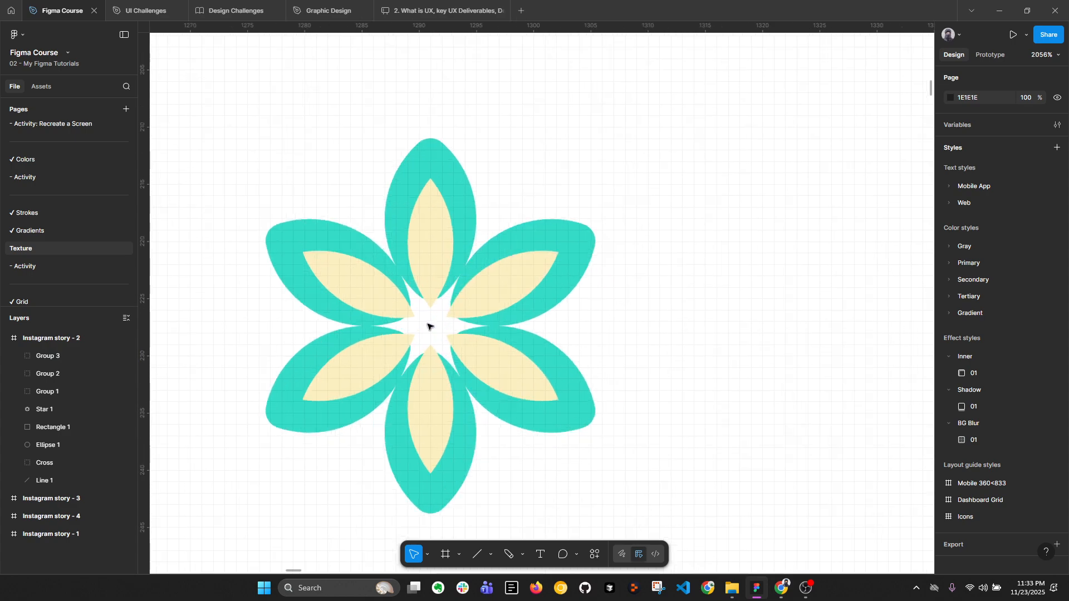
pyautogui.press('o')
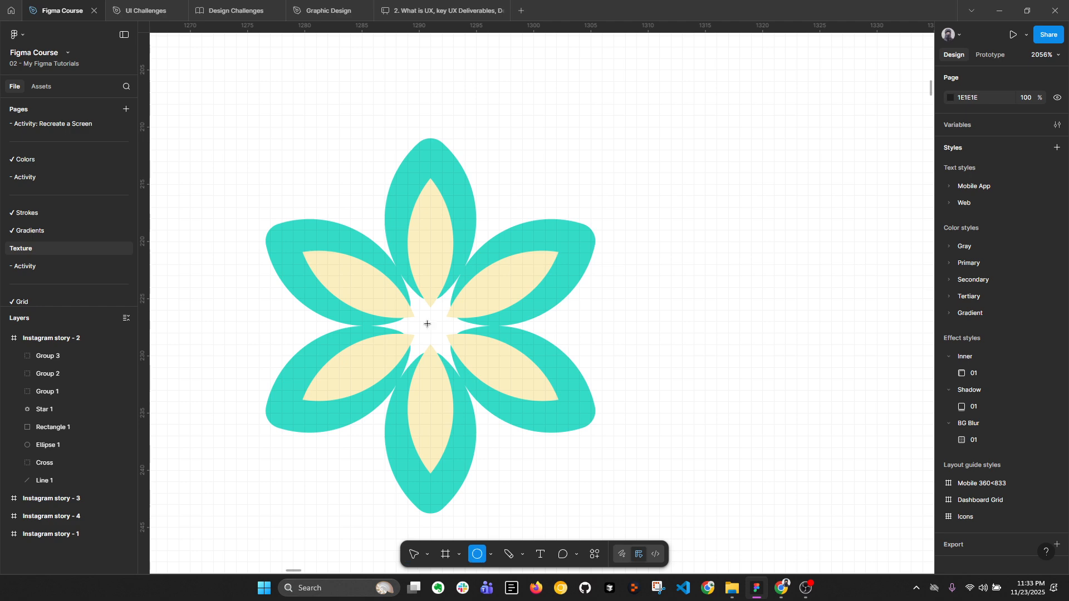
pyautogui.moveTo(390, 283); pyautogui.dragTo(493, 387)
pyautogui.moveTo(456, 341); pyautogui.dragTo(449, 333)
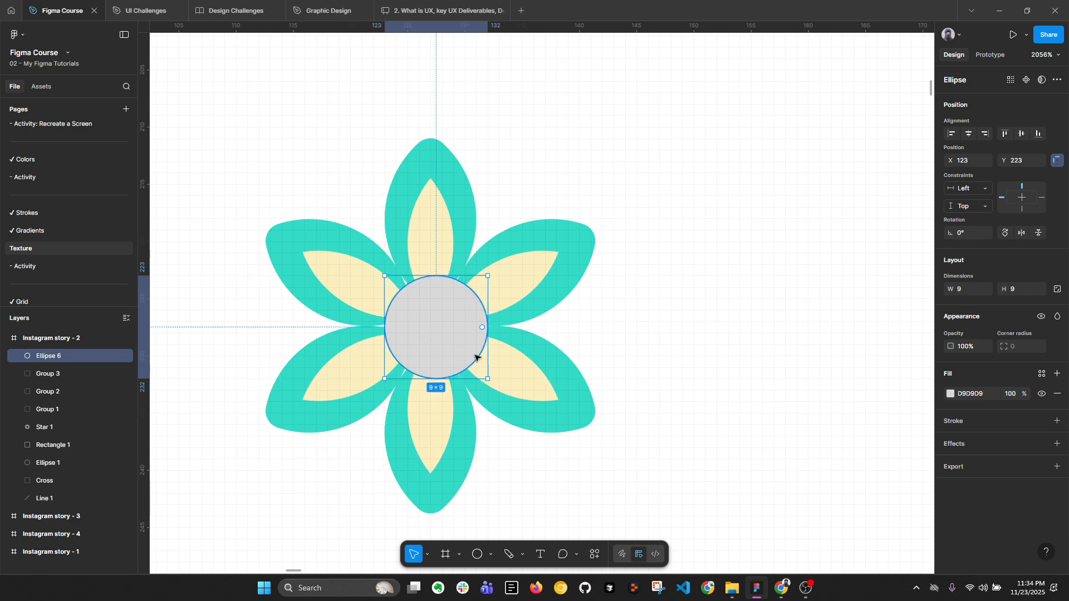
pyautogui.click(1042, 374)
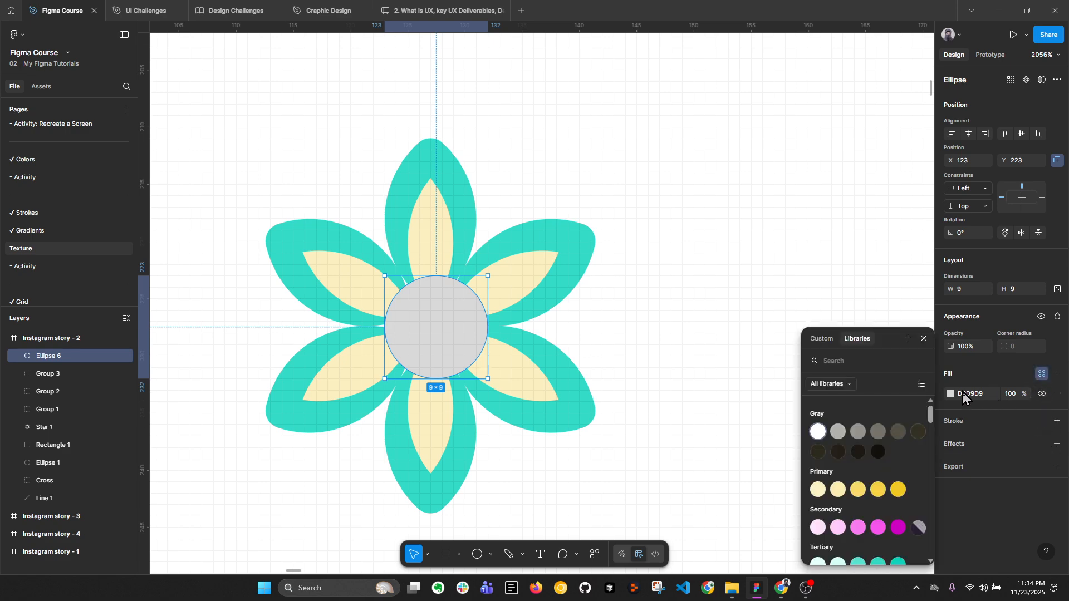
pyautogui.scroll(1, 876, 494)
pyautogui.click(897, 432)
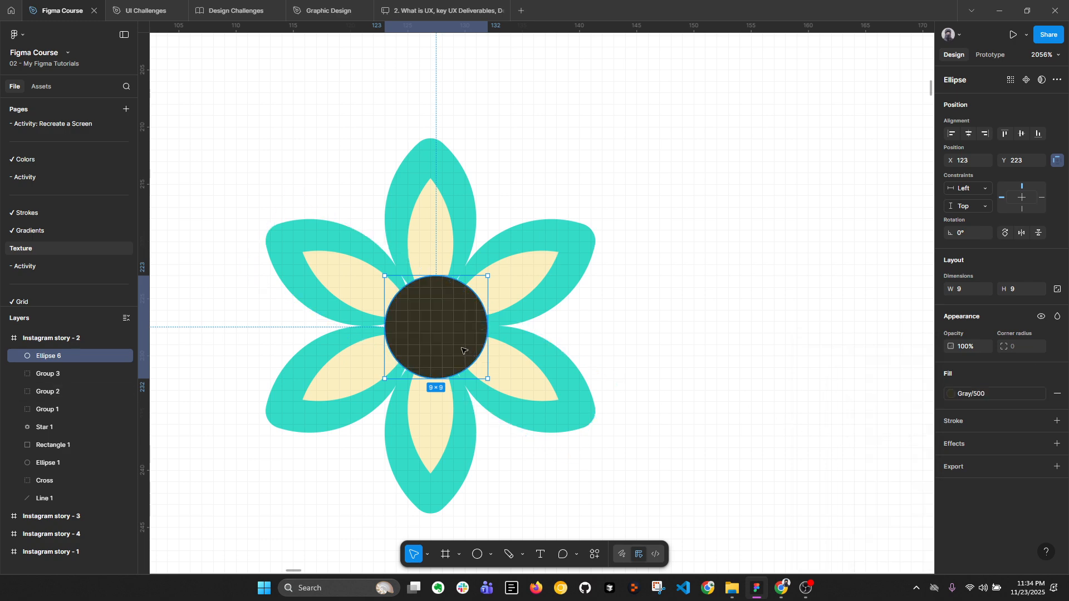
# Step: Move the dark circle aside and group the three petal pairs together
pyautogui.moveTo(467, 351); pyautogui.dragTo(736, 322)
pyautogui.scroll(-2, 470, 338)
pyautogui.moveTo(321, 221); pyautogui.dragTo(573, 438)
pyautogui.hotkey('ctrl', 'g')
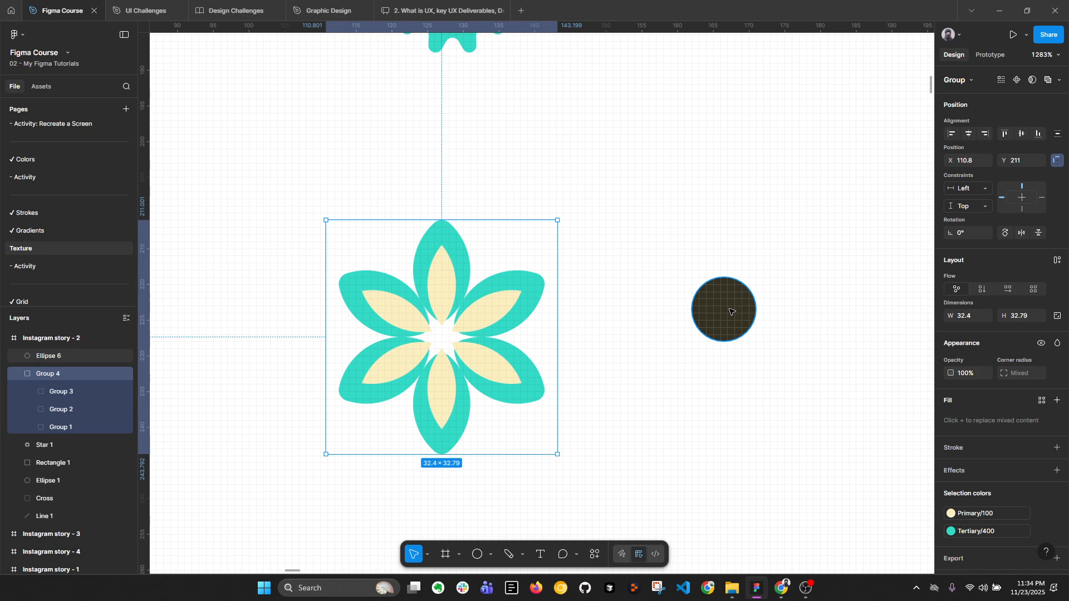
# Step: Place the circle back on the flower's centre, align it with the petal group, and enlarge it to 10 × 10
pyautogui.moveTo(727, 311); pyautogui.dragTo(334, 249)
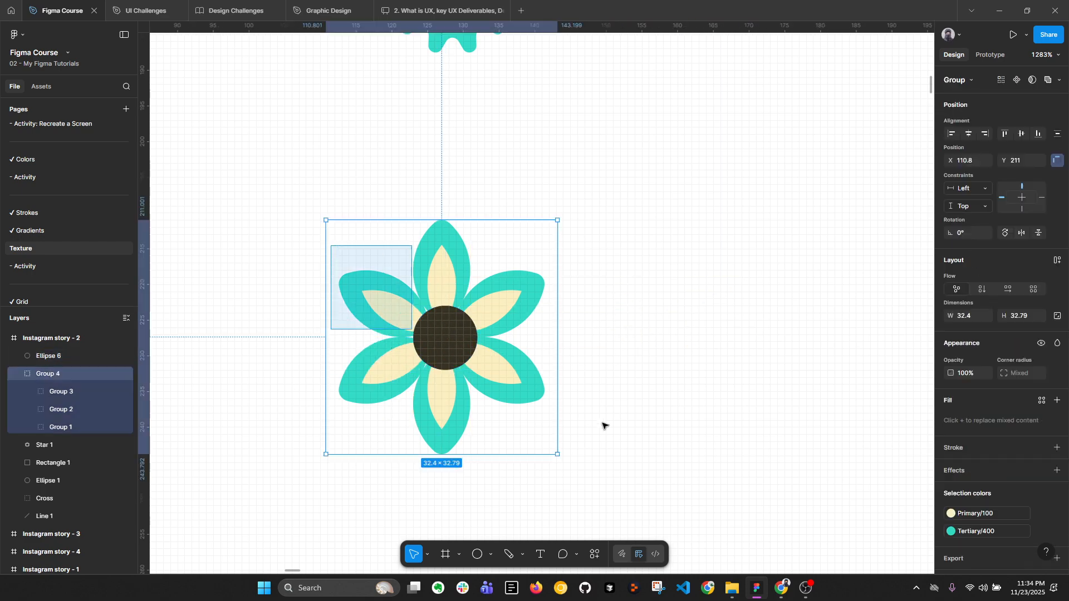
pyautogui.click(1019, 137)
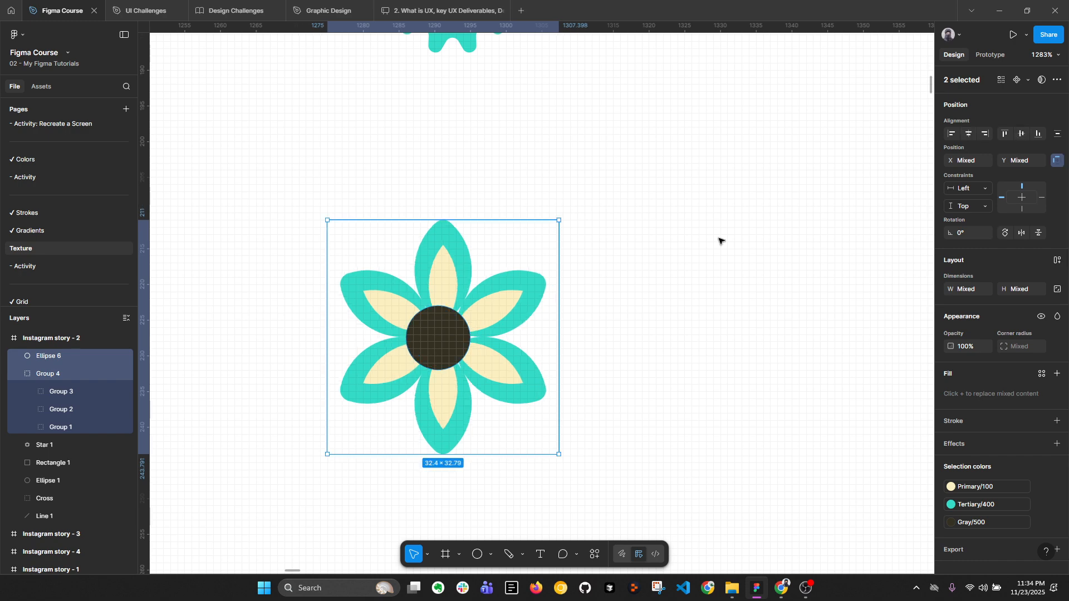
pyautogui.click(445, 339)
pyautogui.scroll(3, 445, 337)
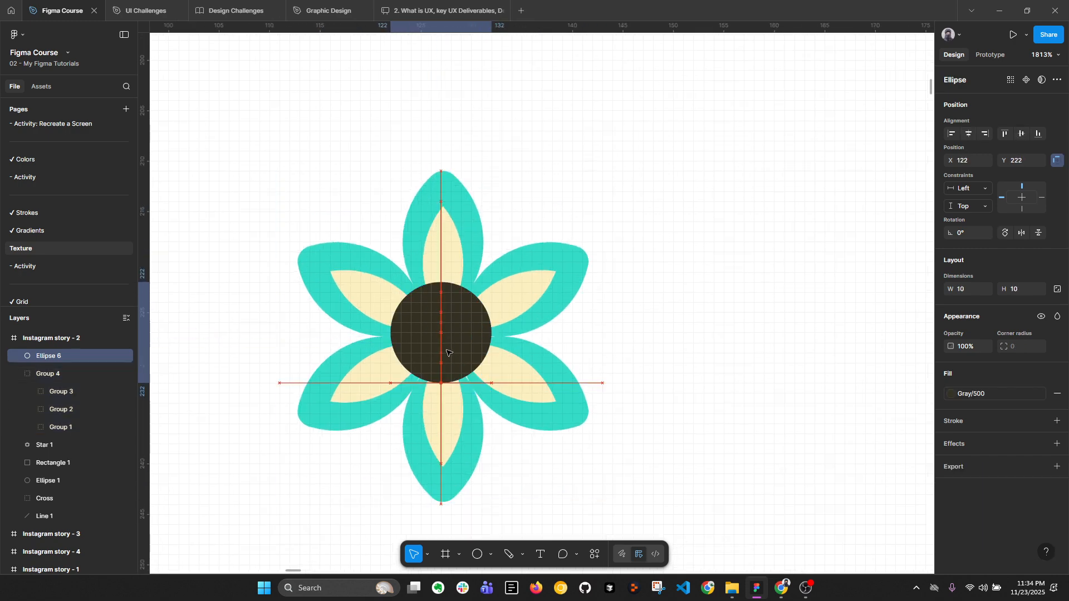
pyautogui.scroll(-2, 489, 384)
pyautogui.moveTo(338, 222); pyautogui.dragTo(398, 301)
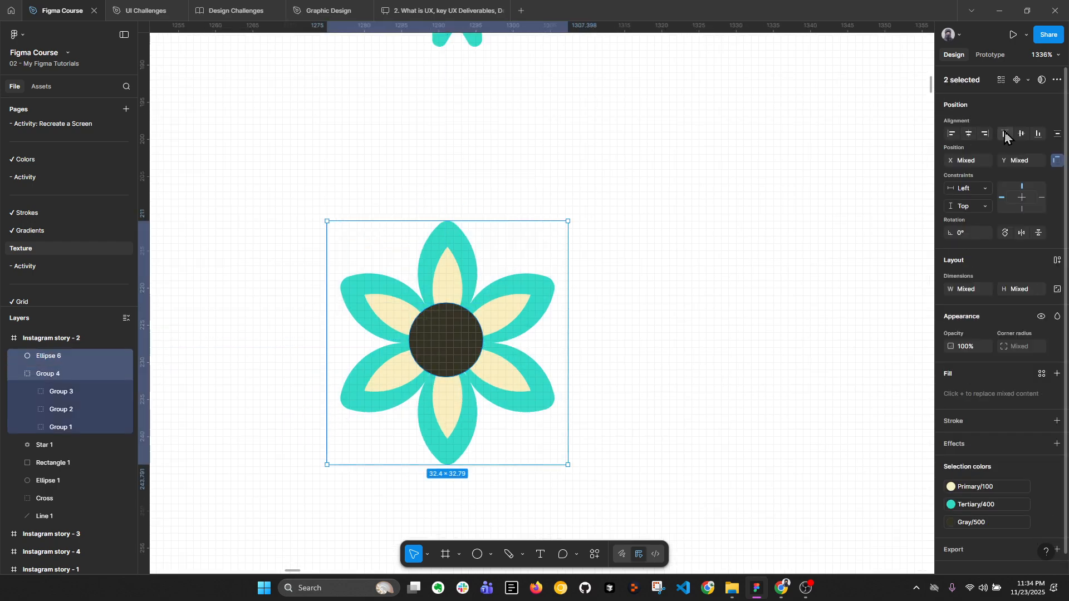
pyautogui.scroll(2, 445, 334)
pyautogui.click(445, 335)
pyautogui.scroll(1, 446, 336)
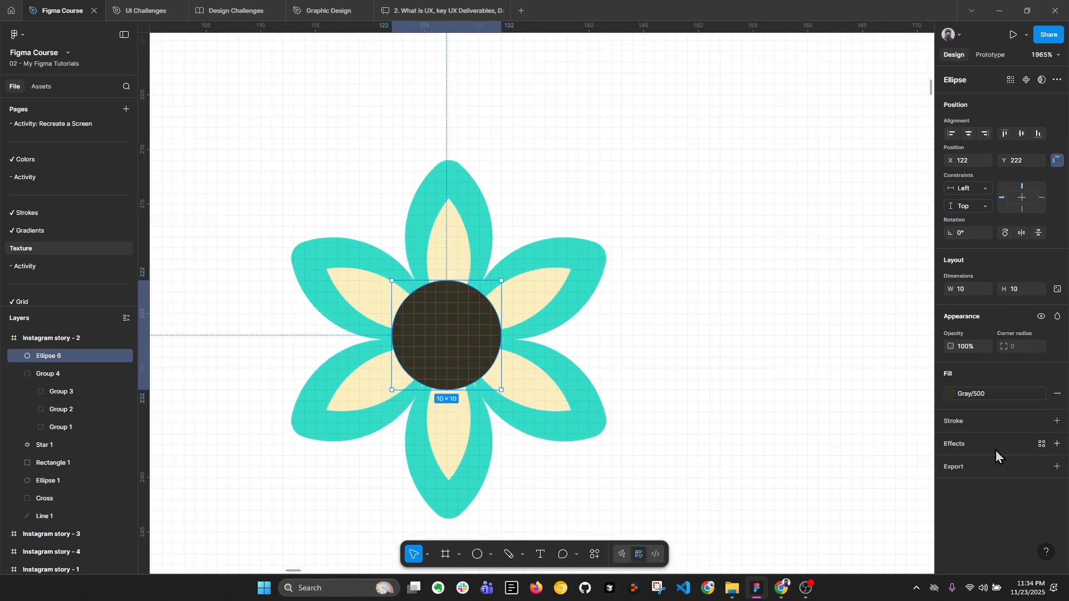
# Step: Apply a Texture effect to the central circle and change its fill to Primary/500
pyautogui.click(1057, 444)
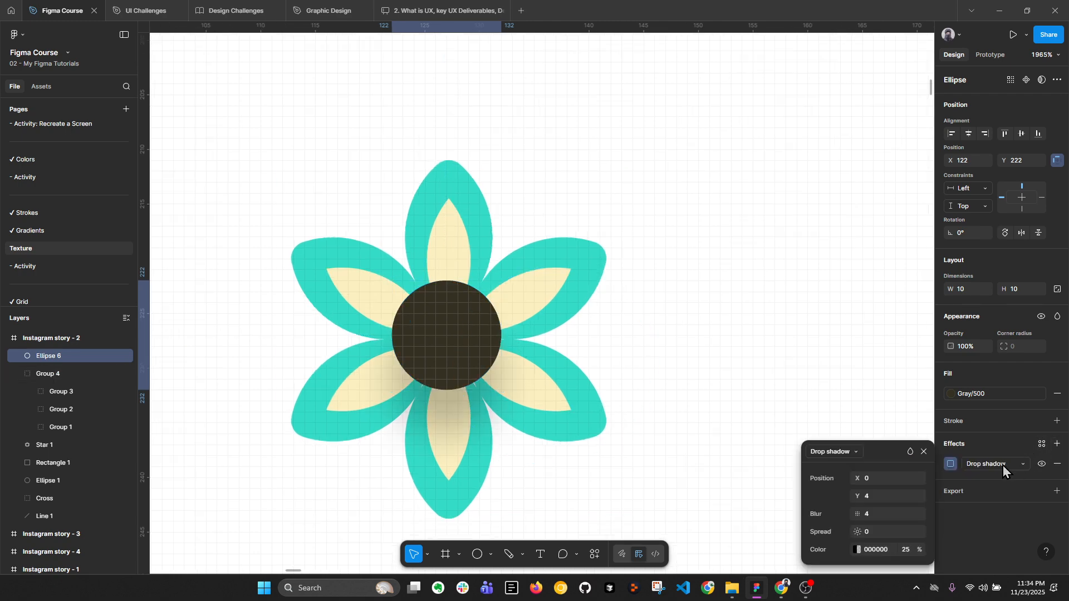
pyautogui.click(1003, 467)
pyautogui.click(1003, 516)
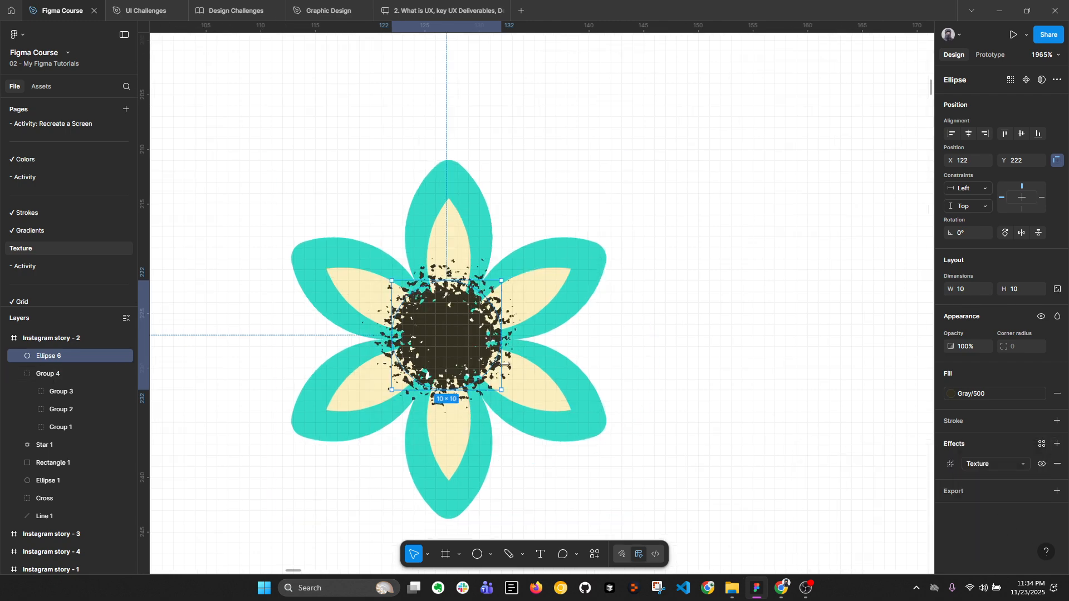
pyautogui.scroll(2, 474, 341)
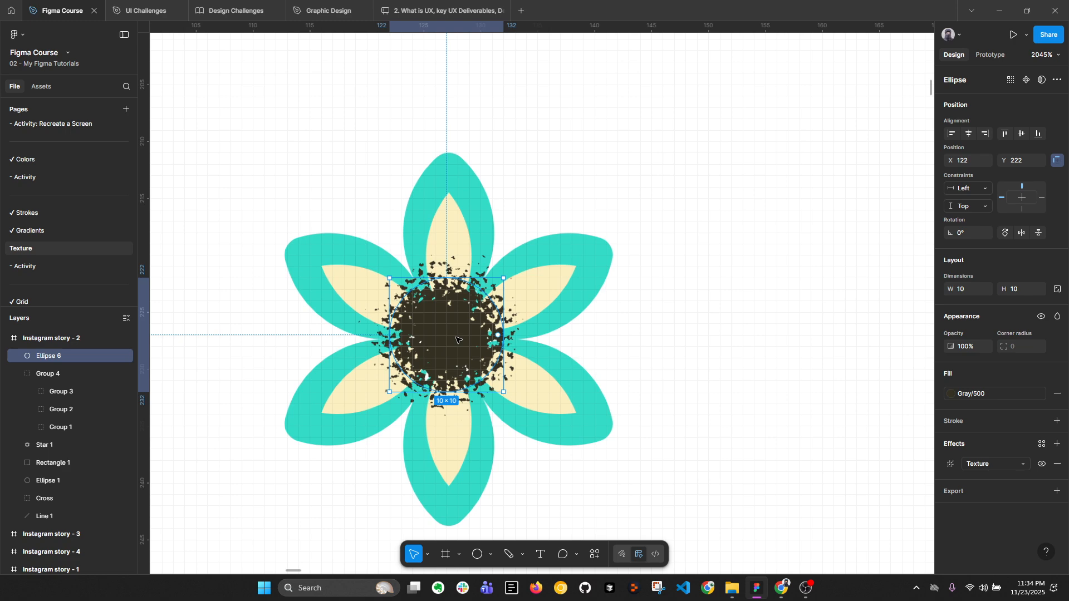
pyautogui.click(965, 394)
pyautogui.click(879, 490)
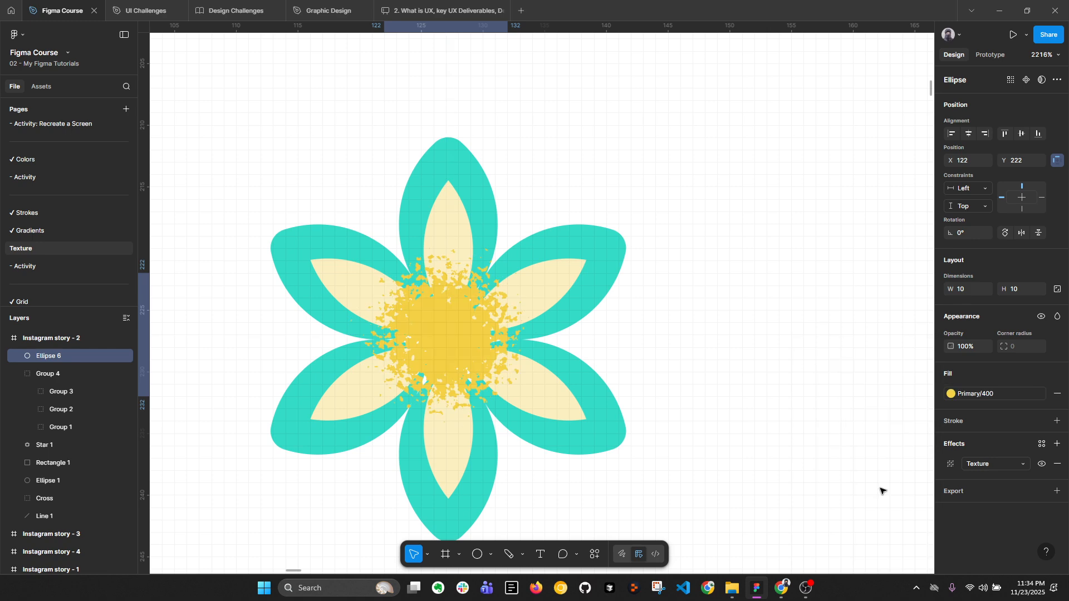
pyautogui.click(899, 491)
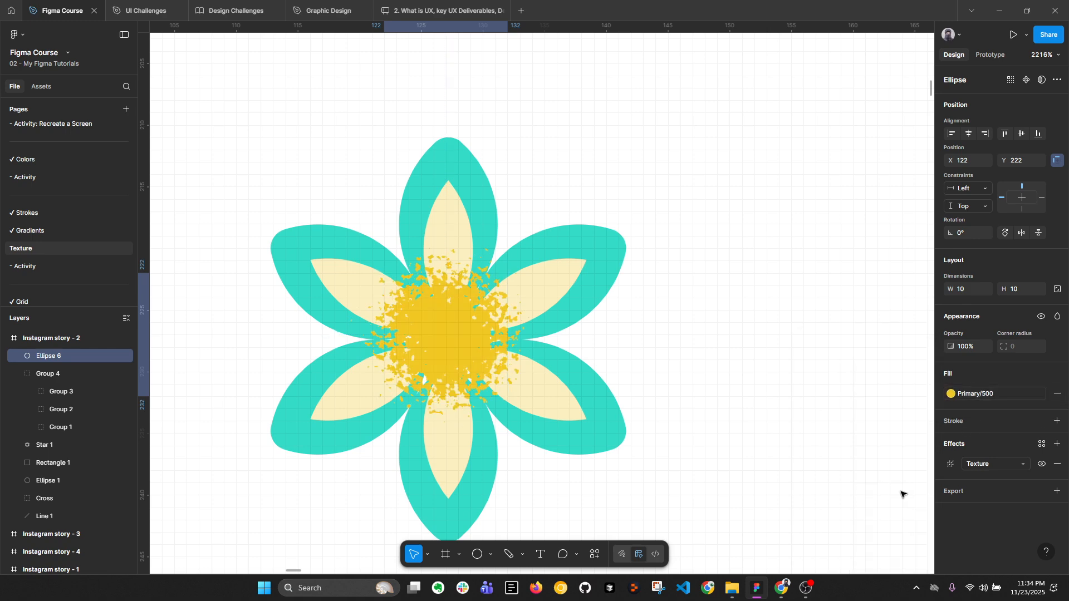
# Step: Try Primary/500 as the colour of the inner petals
pyautogui.click(585, 292)
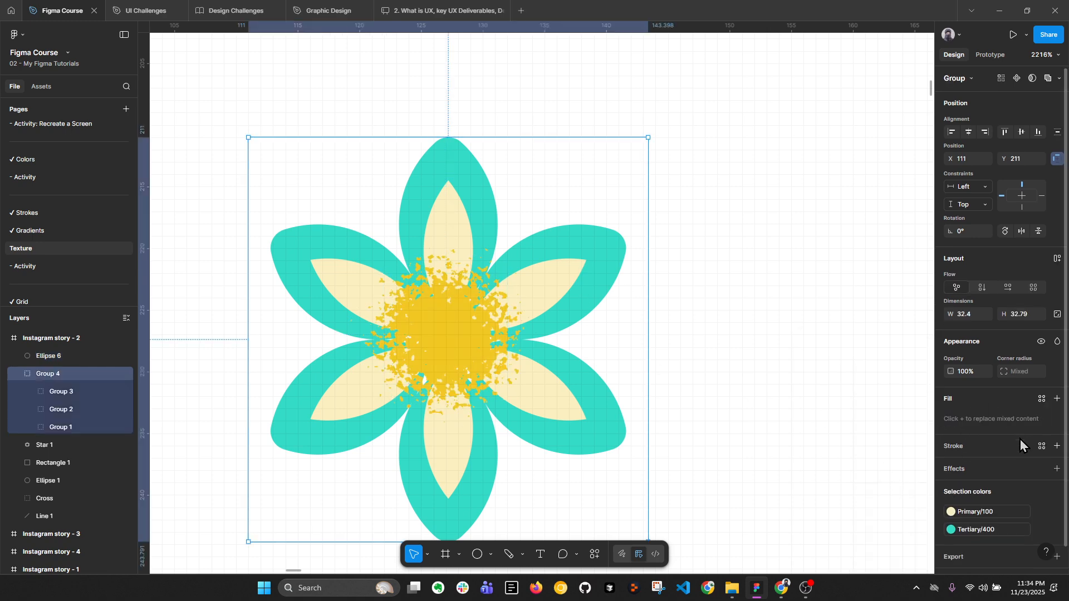
pyautogui.scroll(-1, 1008, 462)
pyautogui.click(981, 491)
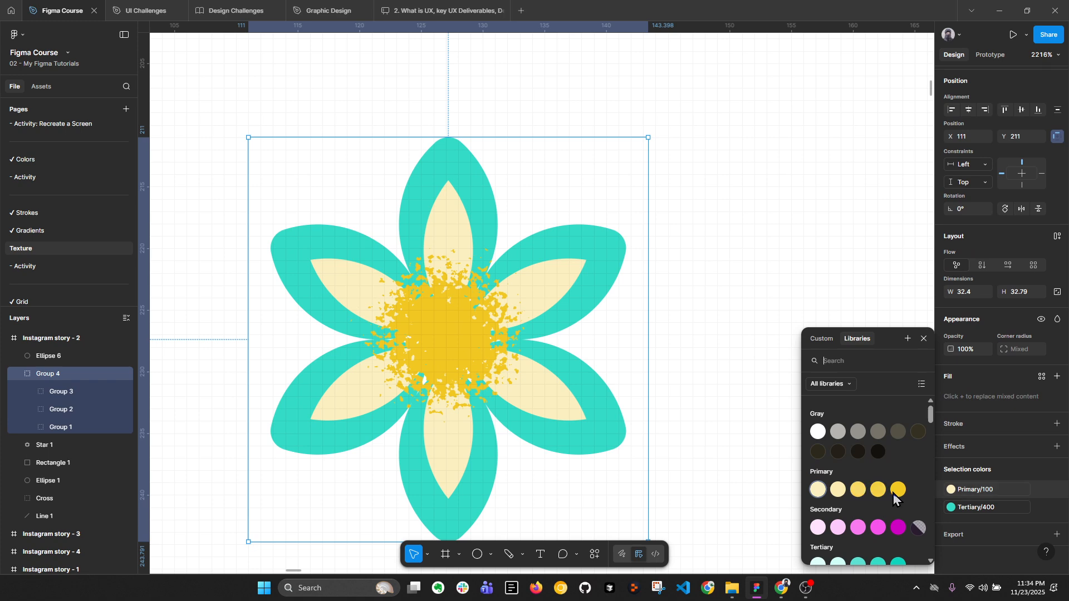
pyautogui.click(899, 490)
pyautogui.hotkey('ctrl', 'z')
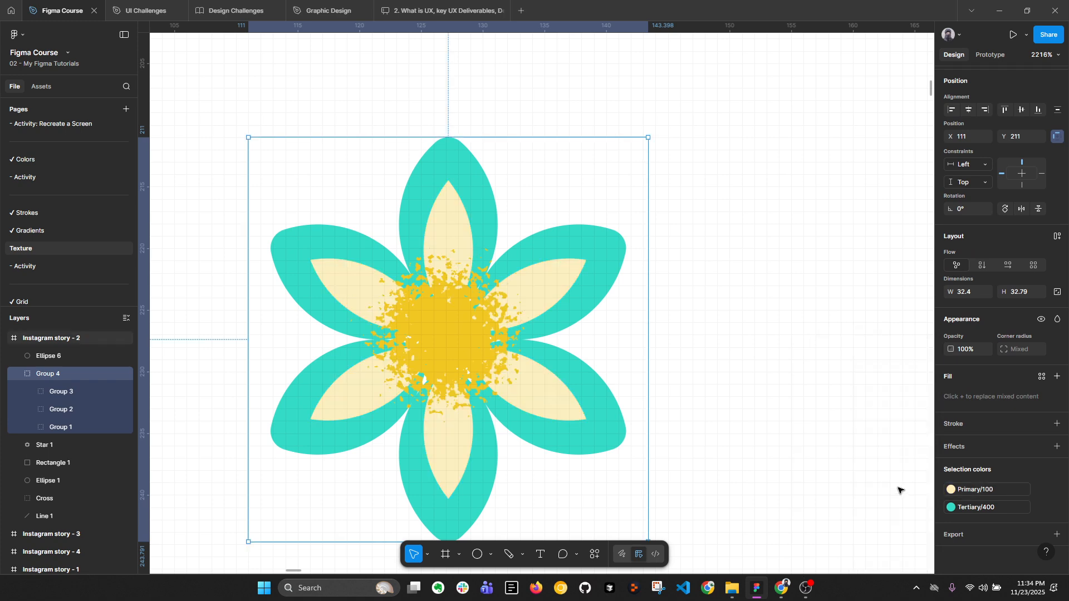
# Step: Recolour the petal group with Tertiary/200 for the inner petals and Tertiary/500 for the outer petals
pyautogui.click(951, 491)
pyautogui.scroll(-2, 880, 524)
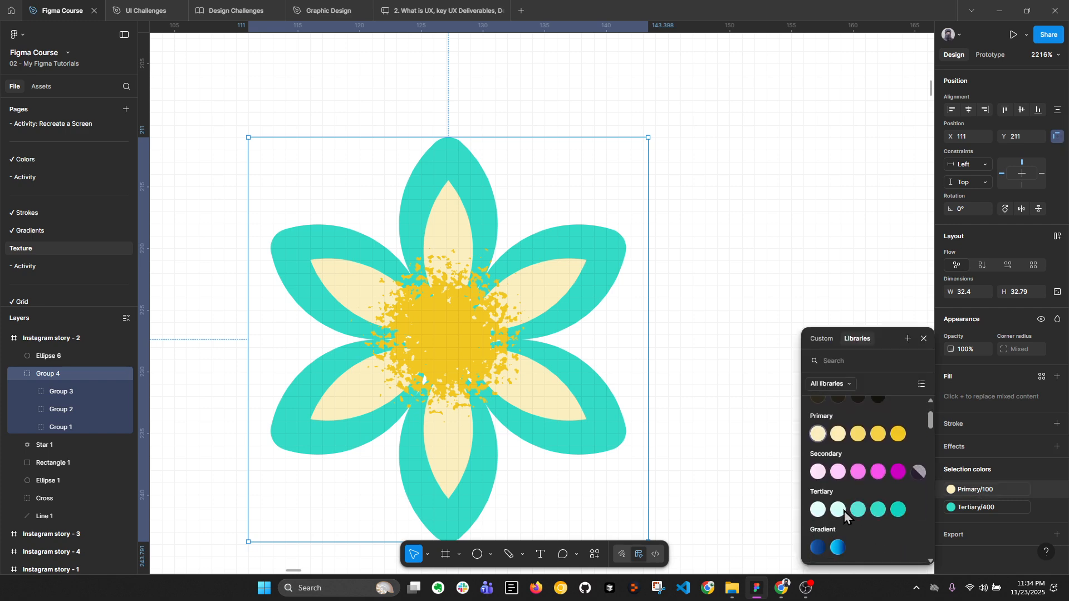
pyautogui.click(838, 509)
pyautogui.click(952, 508)
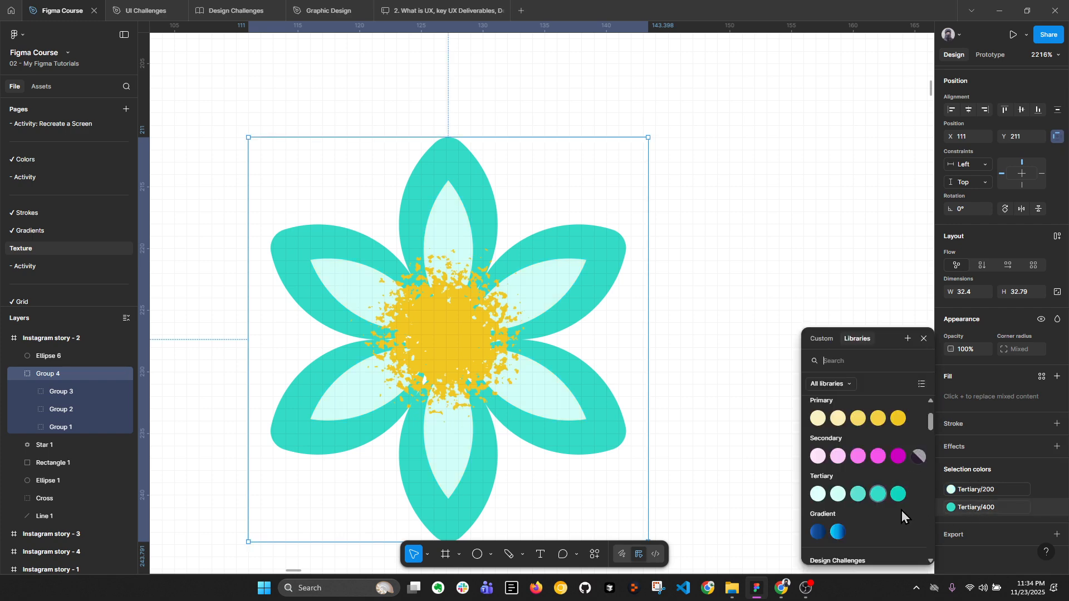
pyautogui.click(898, 494)
# Step: Set the Texture effect size of the flower's yellow centre to 0.25
pyautogui.keyDown('ctrl'); pyautogui.scroll(-5, 675, 356); pyautogui.keyUp('ctrl')
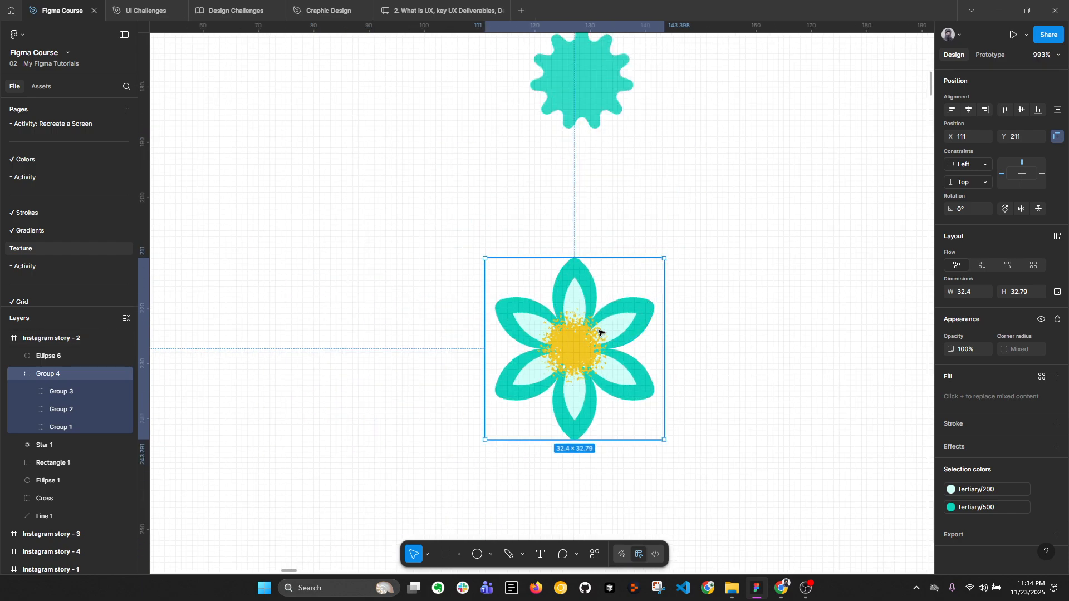
pyautogui.click(586, 345)
pyautogui.keyDown('ctrl'); pyautogui.scroll(4, 586, 345); pyautogui.keyUp('ctrl')
pyautogui.click(952, 463)
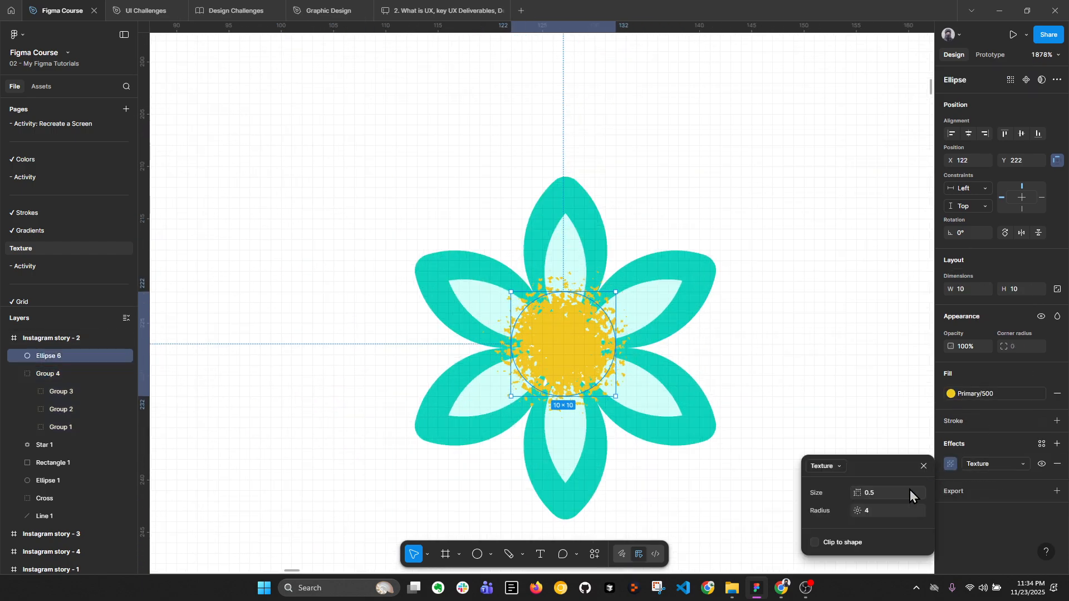
pyautogui.click(873, 496)
pyautogui.write('0.25')
pyautogui.press('Return')
# Step: Try a texture radius of 2 on the yellow centre, and set the radius to 3
pyautogui.scroll(3, 607, 348)
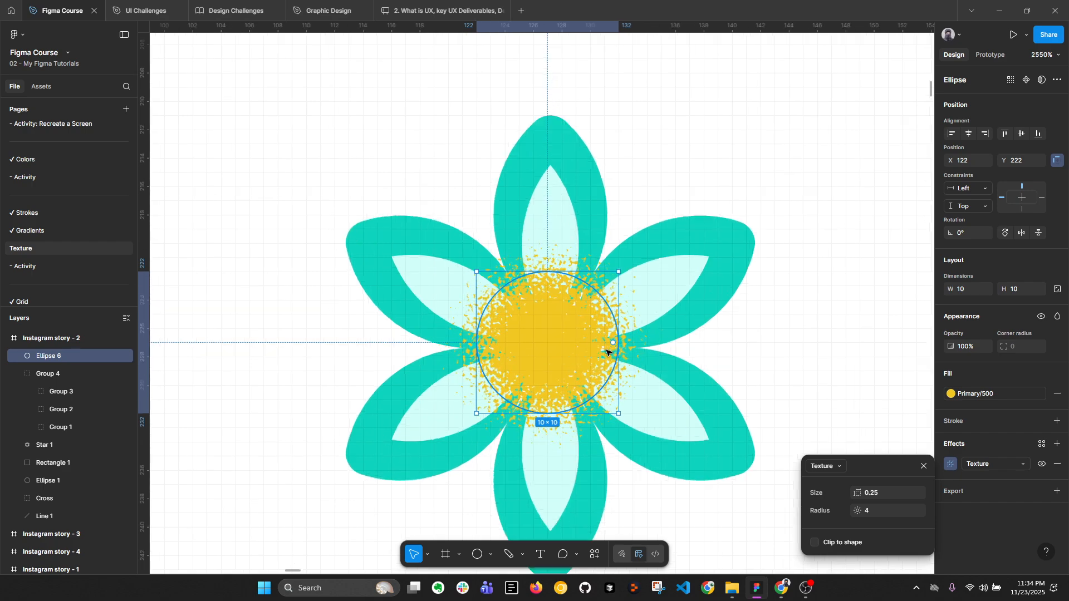
pyautogui.click(874, 510)
pyautogui.write('2')
pyautogui.press('Return')
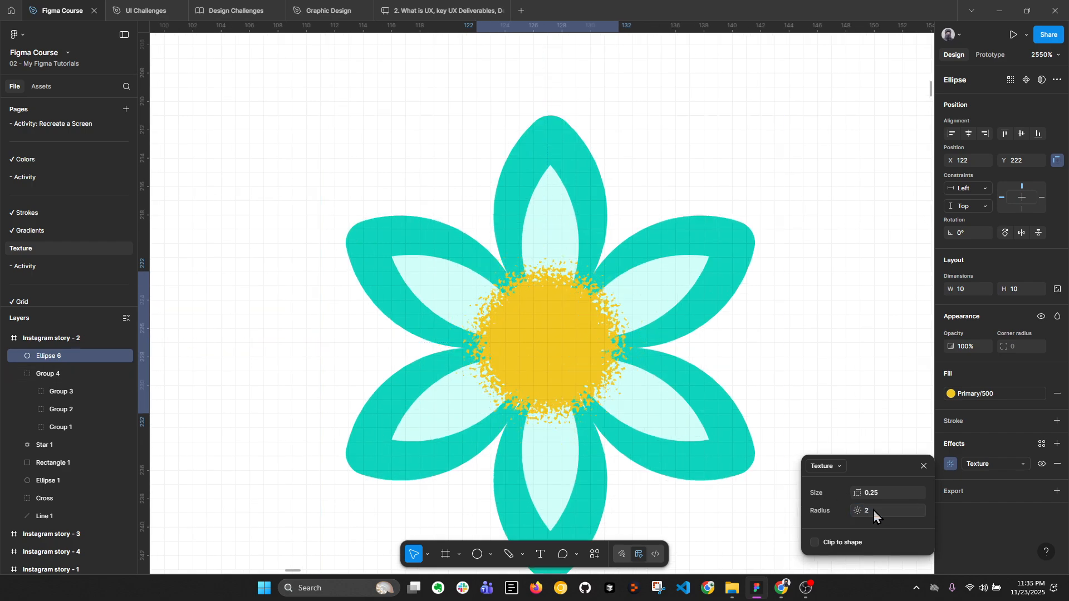
pyautogui.click(893, 512)
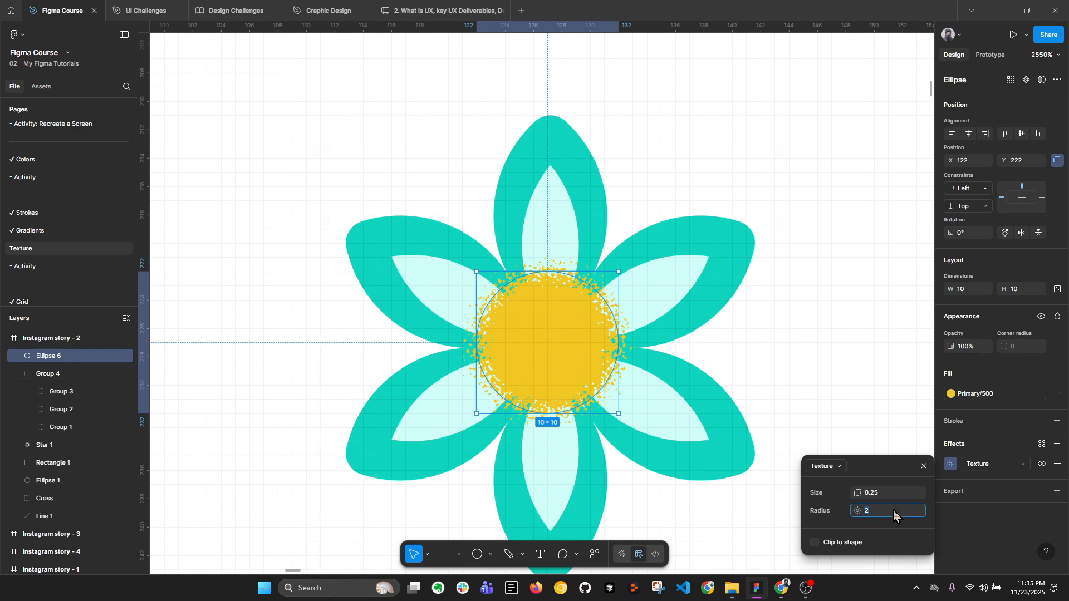
pyautogui.write('4')
pyautogui.press('Return')
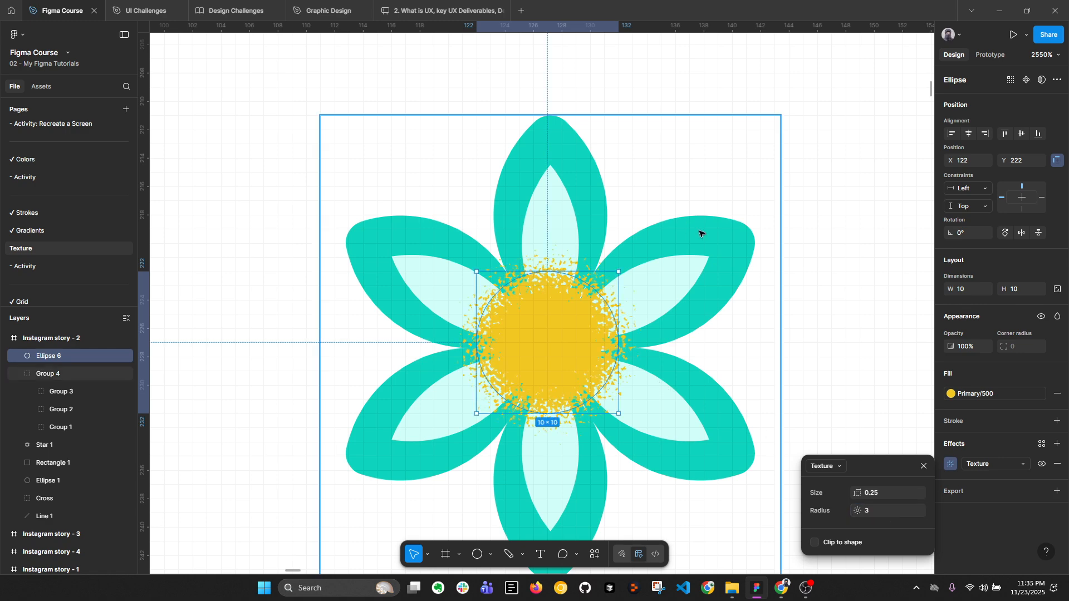
# Step: Group the yellow centre with the petal group and rename the new group Flower
pyautogui.press('Escape')
pyautogui.scroll(-5, 312, 136)
pyautogui.moveTo(312, 136); pyautogui.dragTo(665, 351)
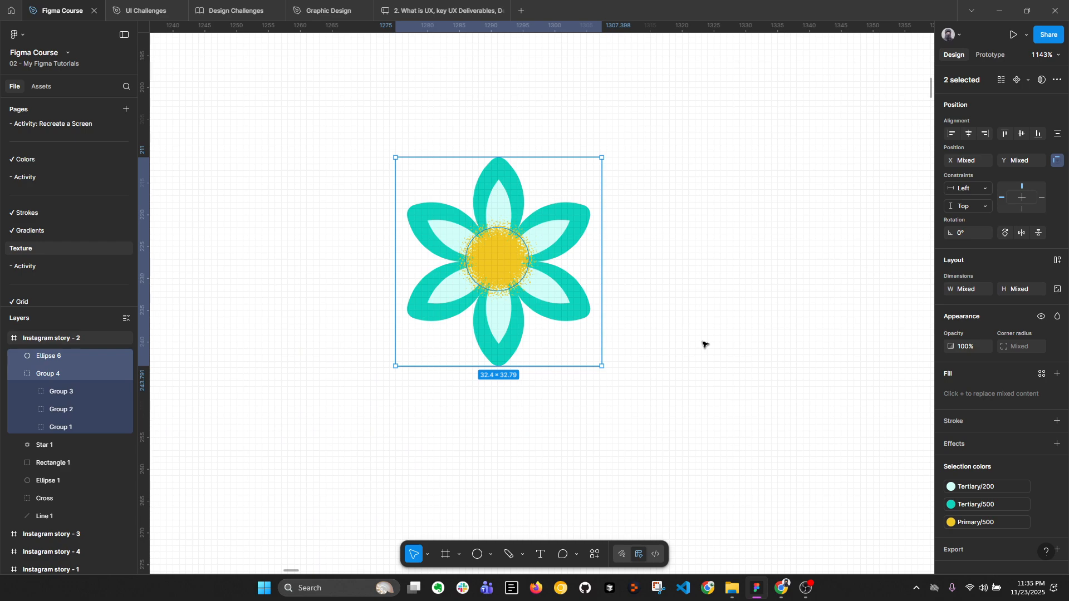
pyautogui.hotkey('ctrl', 'g')
pyautogui.doubleClick(54, 356)
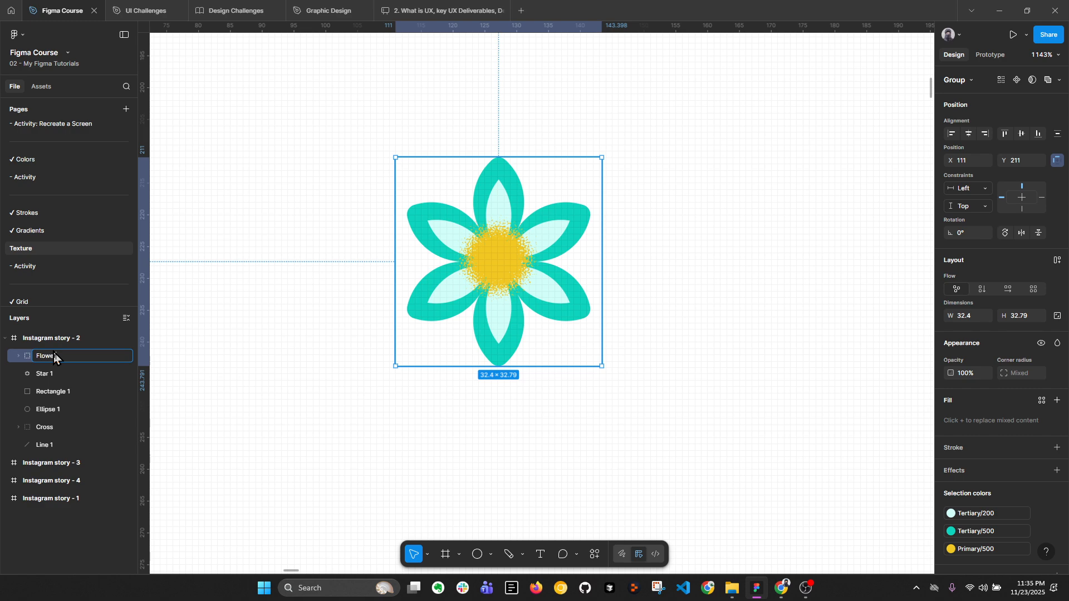
pyautogui.write('Flower')
pyautogui.press('Return')
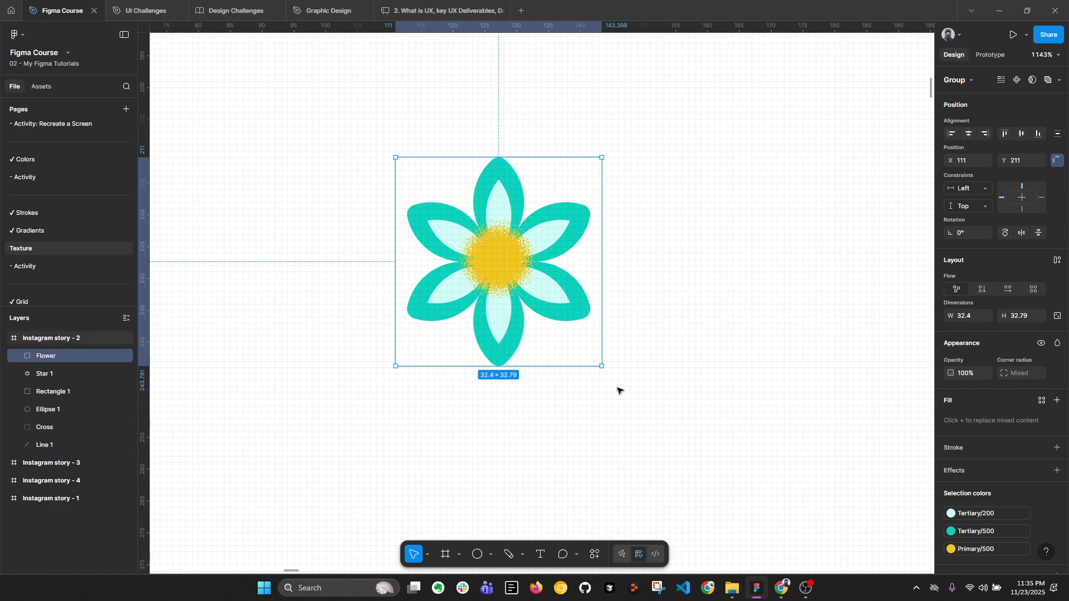
# Step: Change the pattern source of the Instagram story - 1 fill to the Flower group
pyautogui.scroll(-6, 641, 356)
pyautogui.scroll(-5, 712, 329)
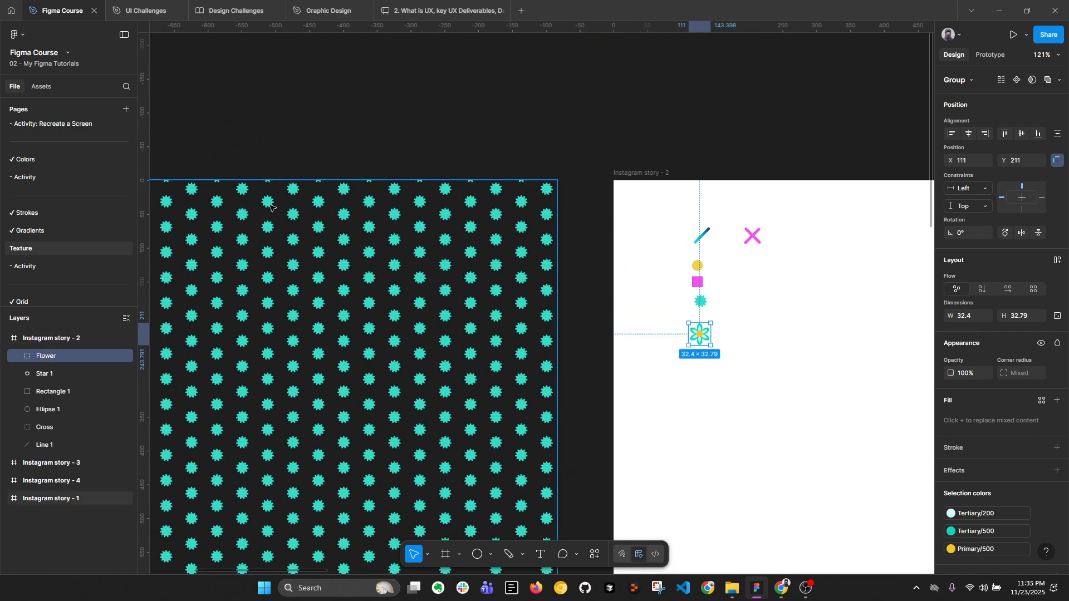
pyautogui.hscroll(-3, 743, 336)
pyautogui.click(437, 178)
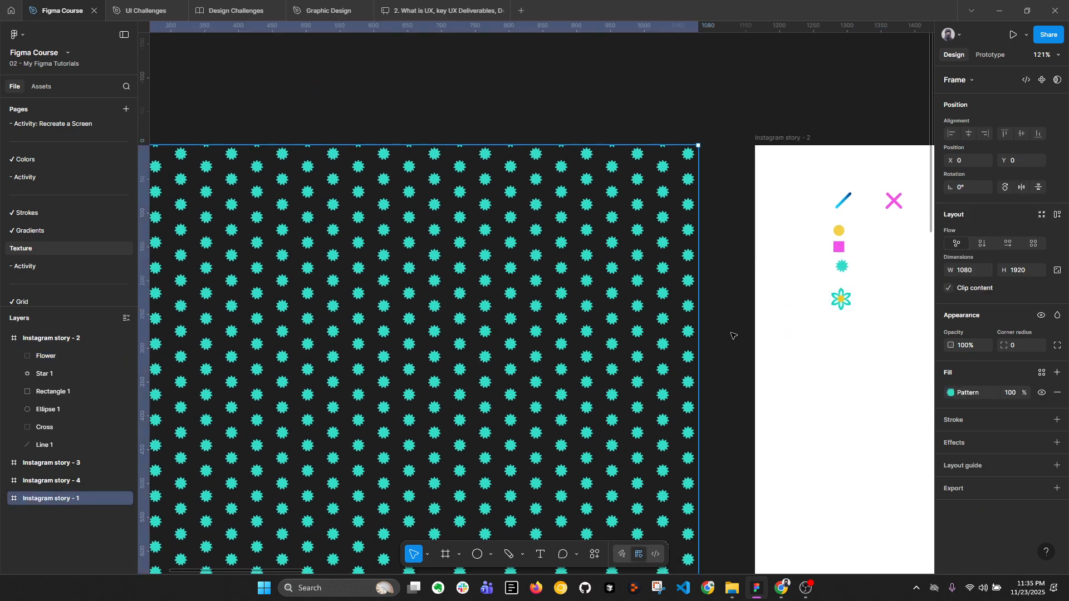
pyautogui.click(950, 393)
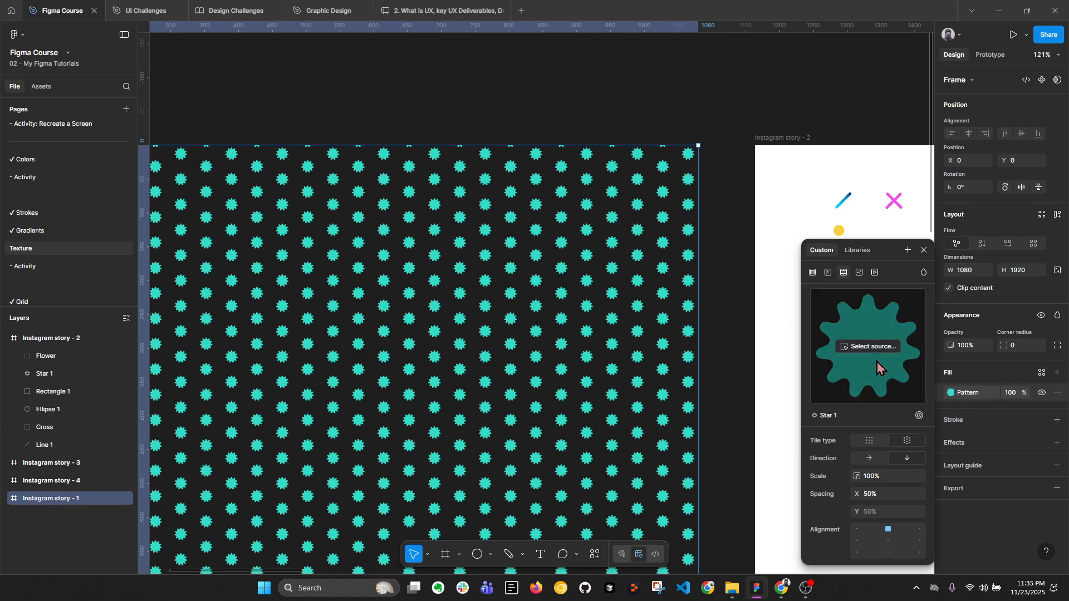
pyautogui.click(870, 347)
pyautogui.scroll(-3, 461, 275)
pyautogui.scroll(3, 608, 284)
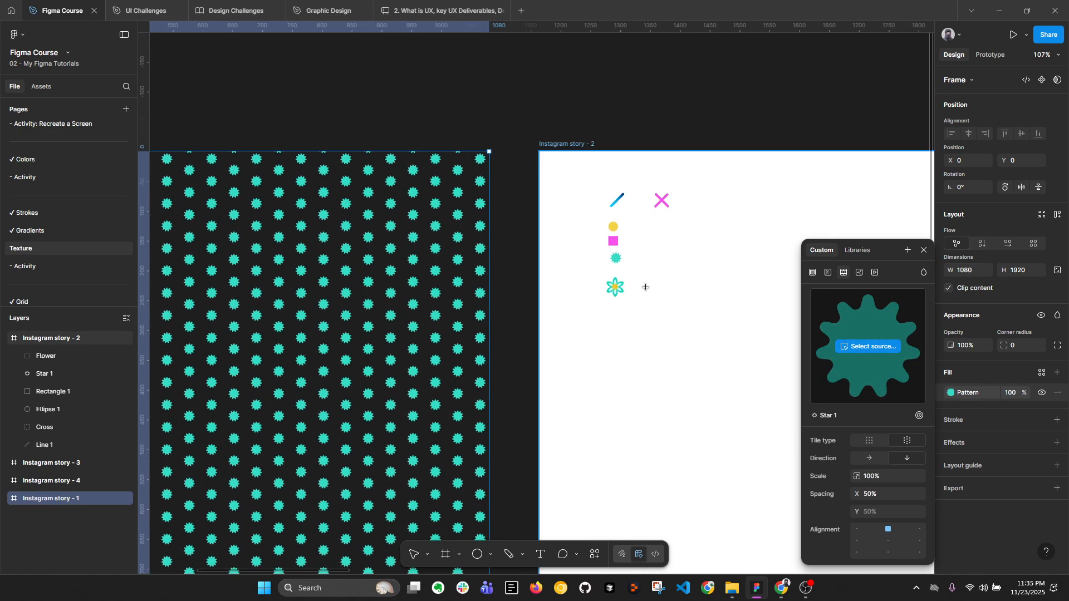
pyautogui.click(610, 288)
pyautogui.scroll(5, 390, 234)
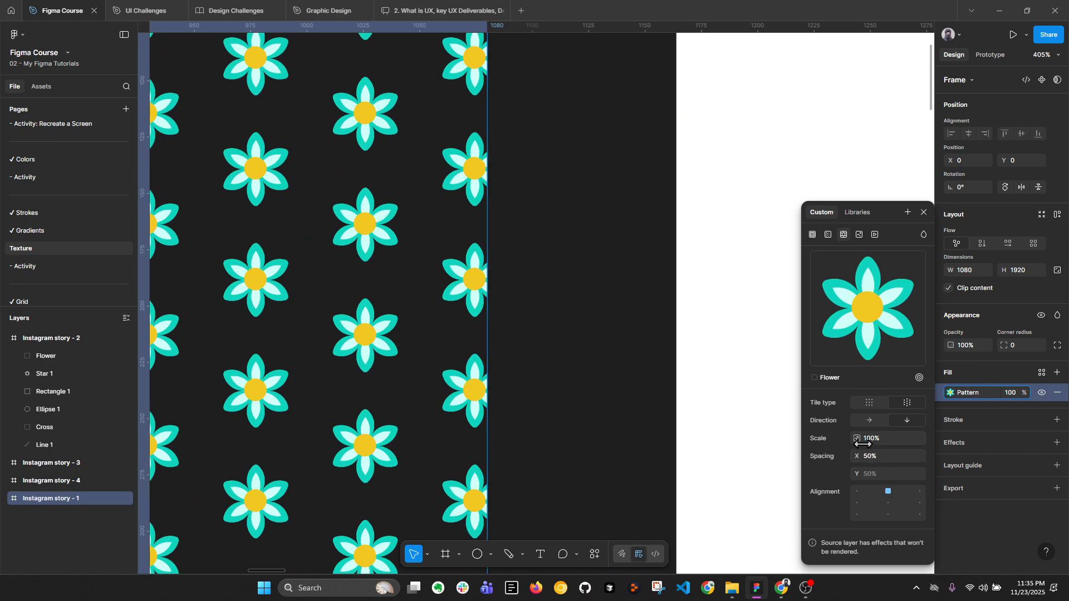
# Step: Try a scale of 120% for the flower pattern, and set the scale to 200%
pyautogui.moveTo(860, 439); pyautogui.dragTo(870, 439)
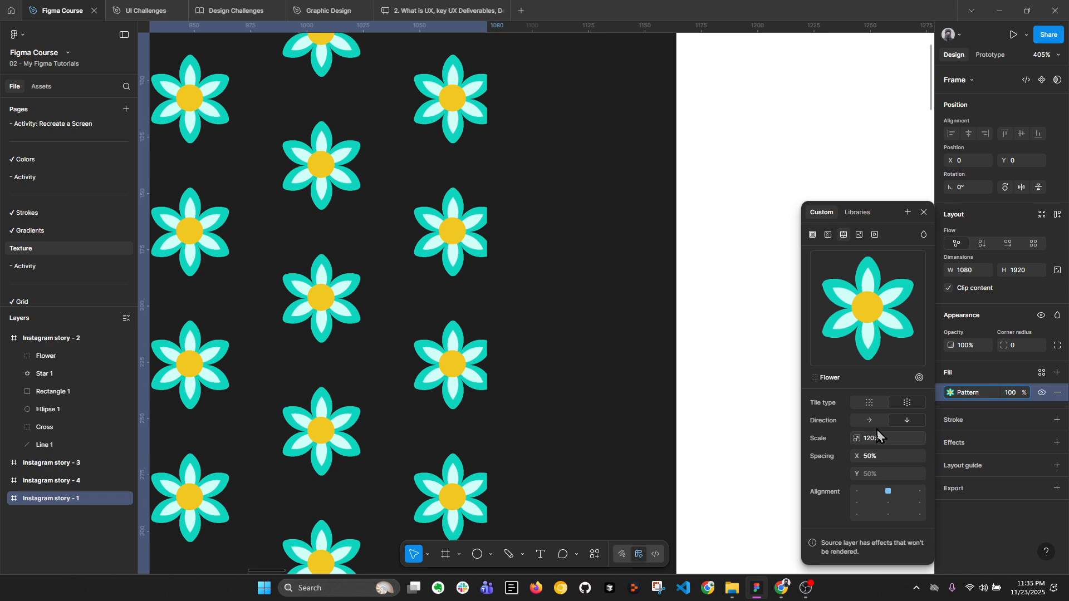
pyautogui.scroll(-4, 489, 266)
pyautogui.scroll(1, 489, 266)
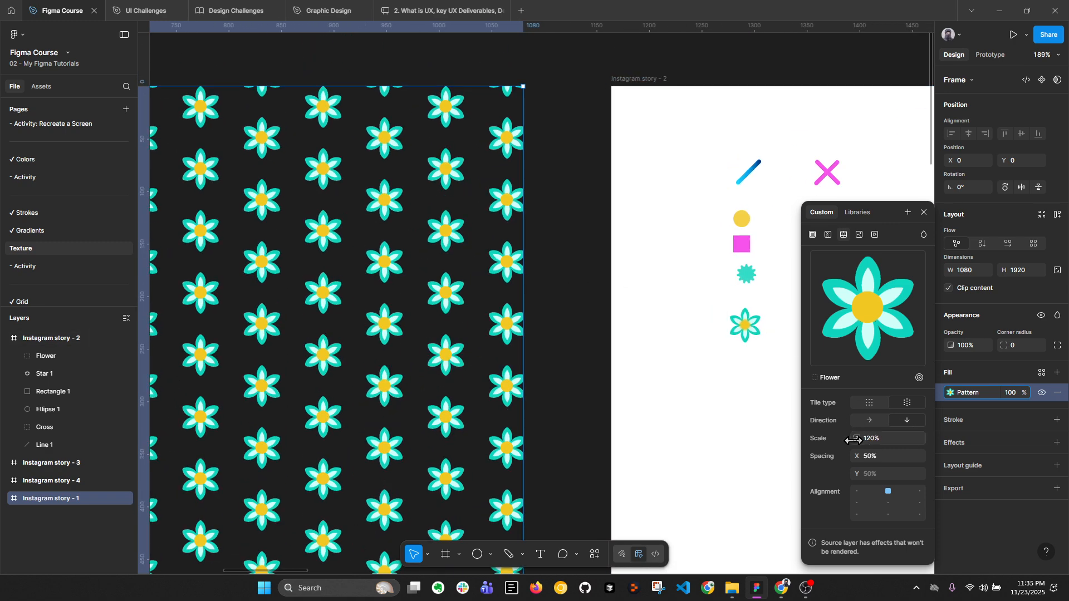
pyautogui.click(880, 439)
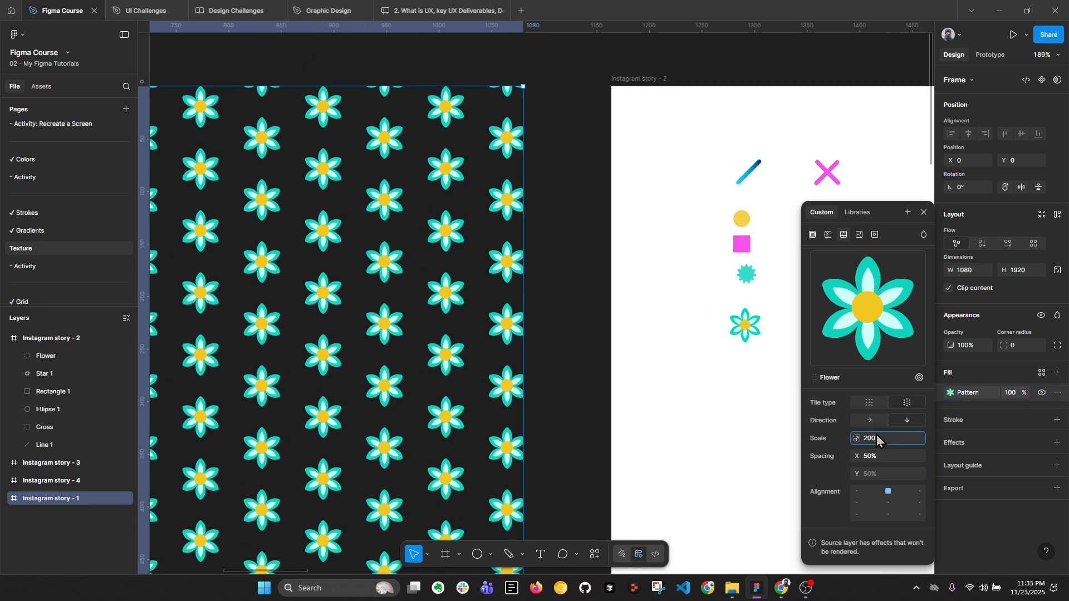
pyautogui.write('200')
pyautogui.press('Return')
# Step: Set the flower pattern's spacing to 0% and align the pattern to the centre
pyautogui.click(881, 460)
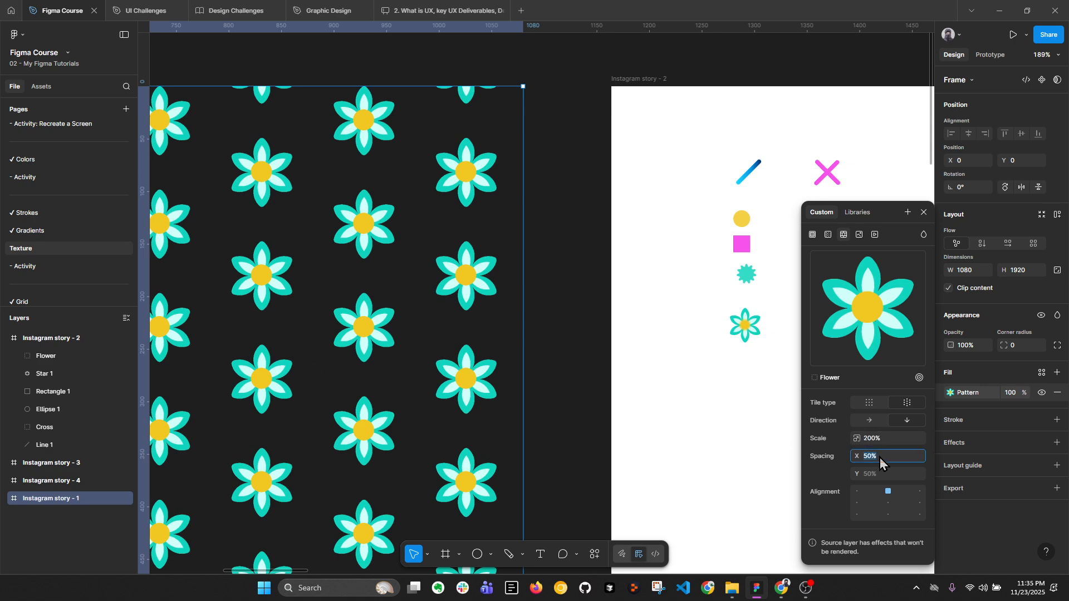
pyautogui.write('0')
pyautogui.press('Return')
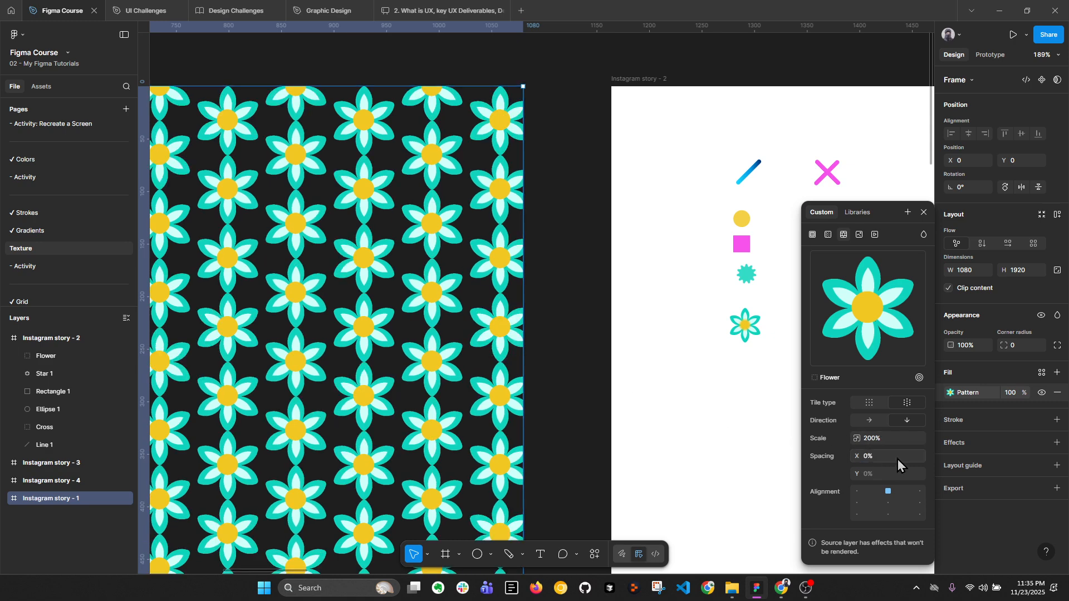
pyautogui.click(889, 503)
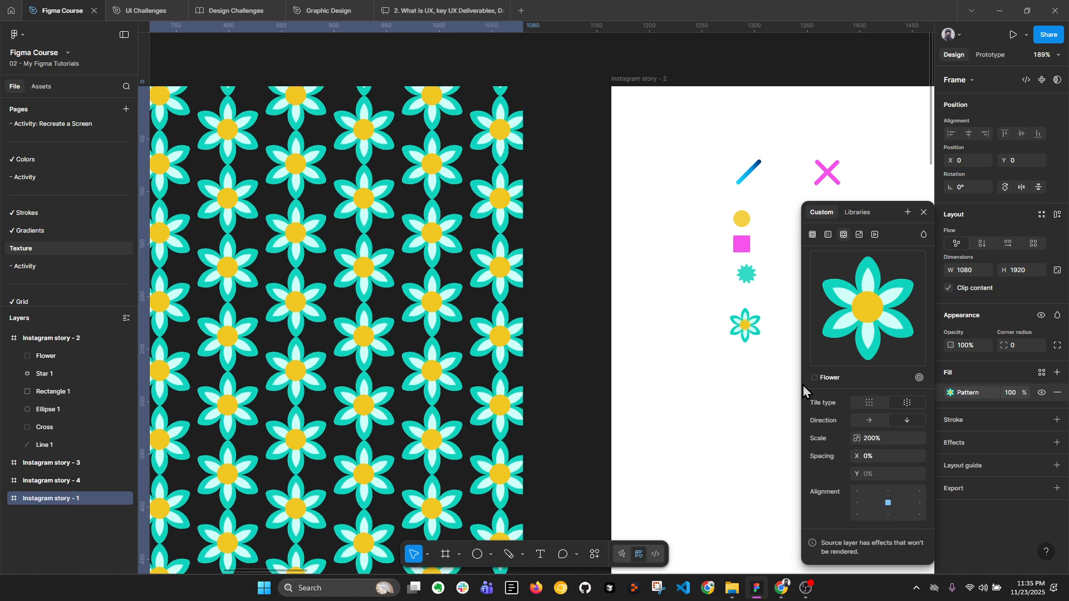
# Step: Flatten the textured yellow ellipse at the centre of the source flower
pyautogui.scroll(8, 741, 320)
pyautogui.scroll(3, 718, 322)
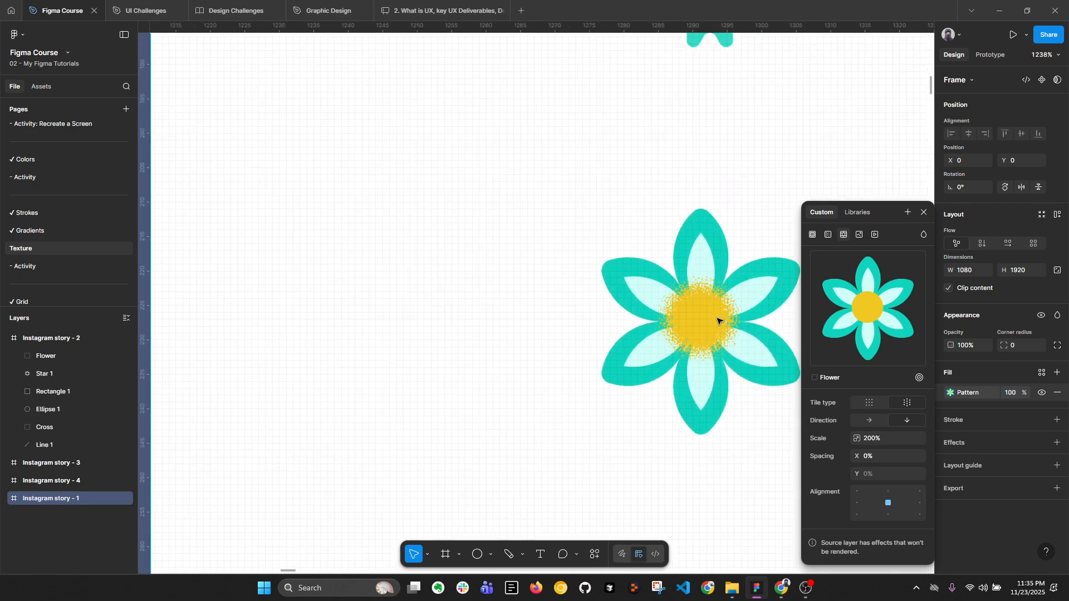
pyautogui.click(719, 323)
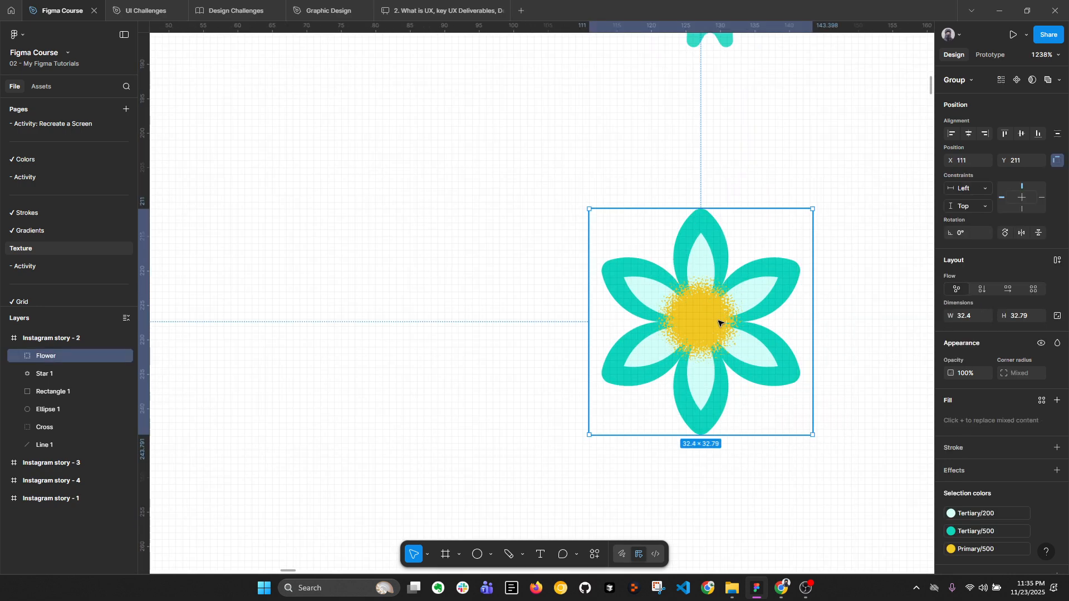
pyautogui.doubleClick(719, 323)
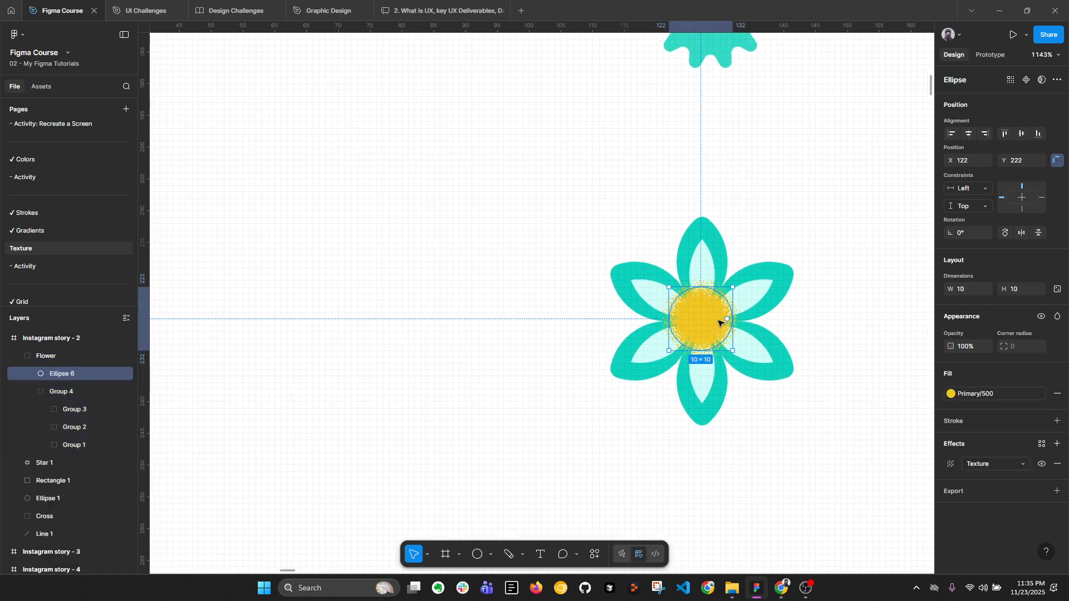
pyautogui.rightClick(700, 316)
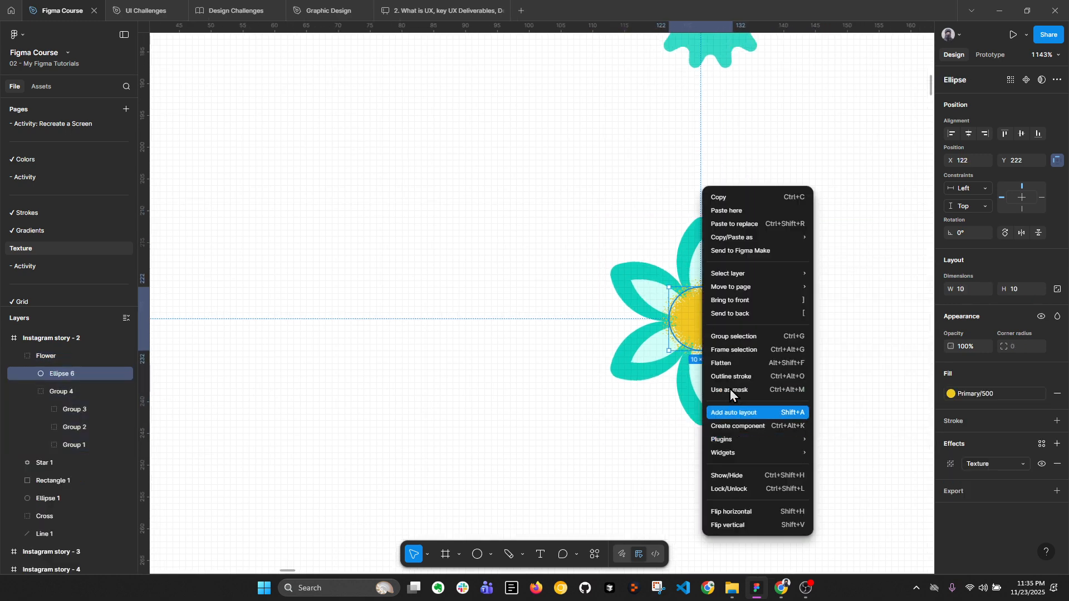
pyautogui.click(732, 365)
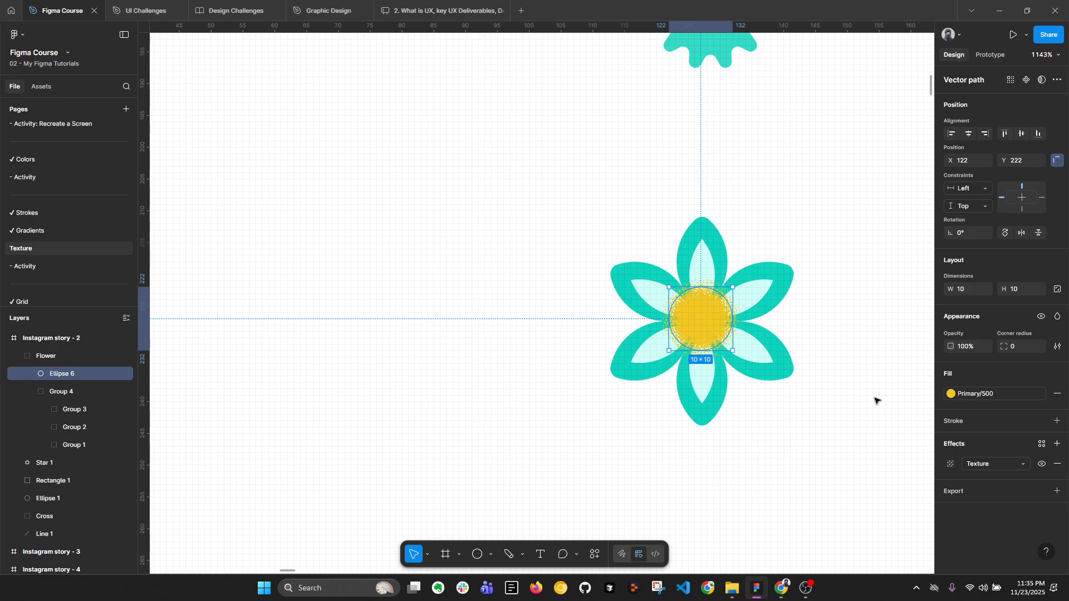
pyautogui.click(782, 419)
# Step: Compare the flower pattern on Instagram story - 1 with its flattened source flower
pyautogui.scroll(-5, 802, 357)
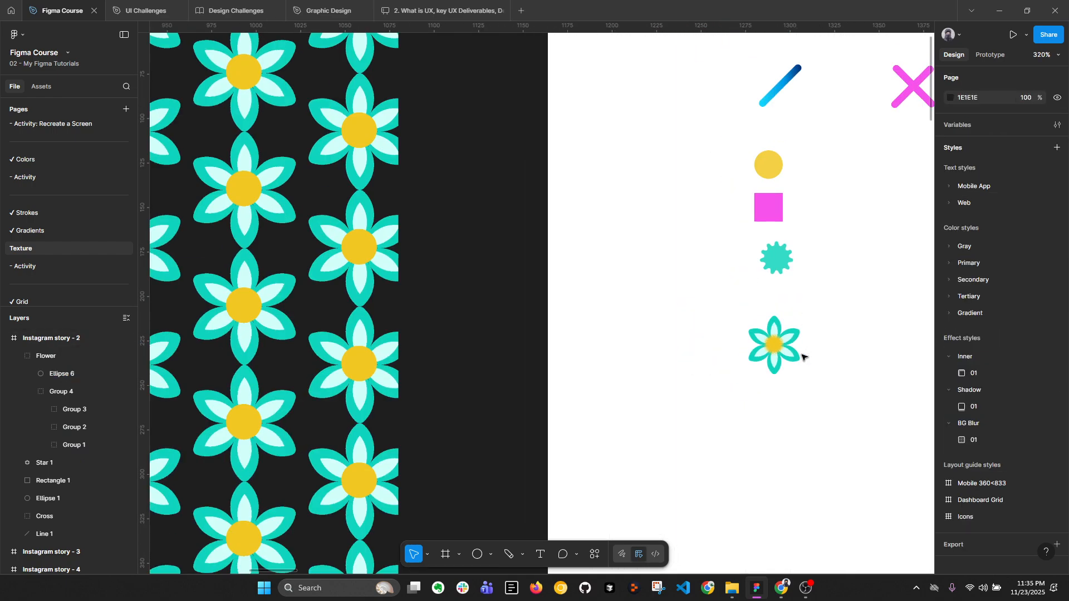
pyautogui.scroll(-4, 802, 357)
pyautogui.moveTo(557, 355); pyautogui.dragTo(568, 315)
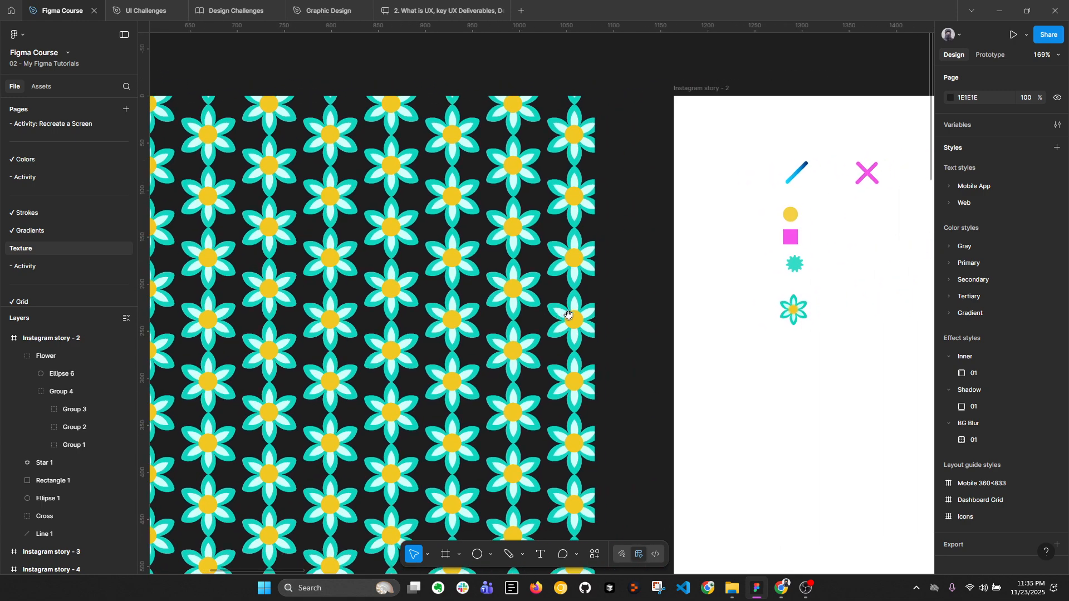
pyautogui.click(794, 310)
pyautogui.scroll(-3, 793, 315)
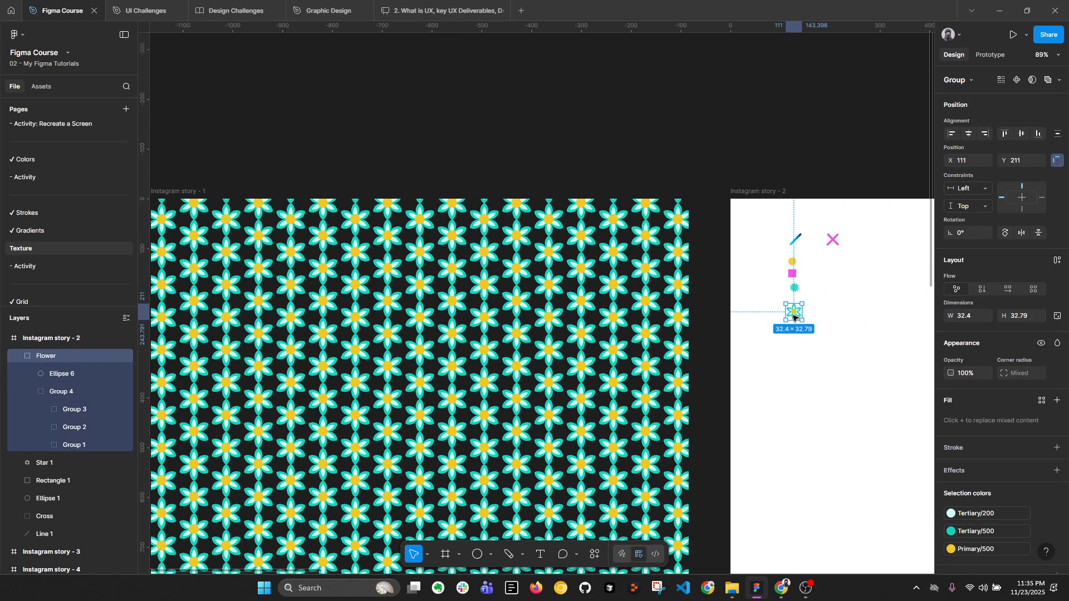
pyautogui.click(192, 193)
pyautogui.scroll(5, 624, 317)
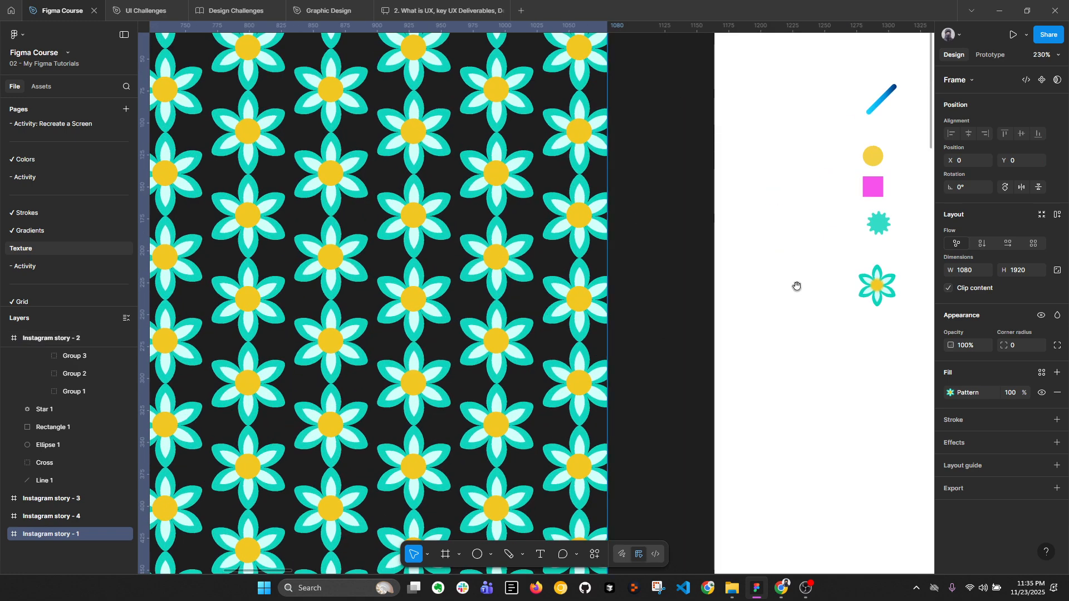
# Step: Duplicate the upper-right petal inside the flower's nested petal group
pyautogui.moveTo(797, 286); pyautogui.dragTo(604, 313)
pyautogui.scroll(5, 676, 312)
pyautogui.click(659, 306)
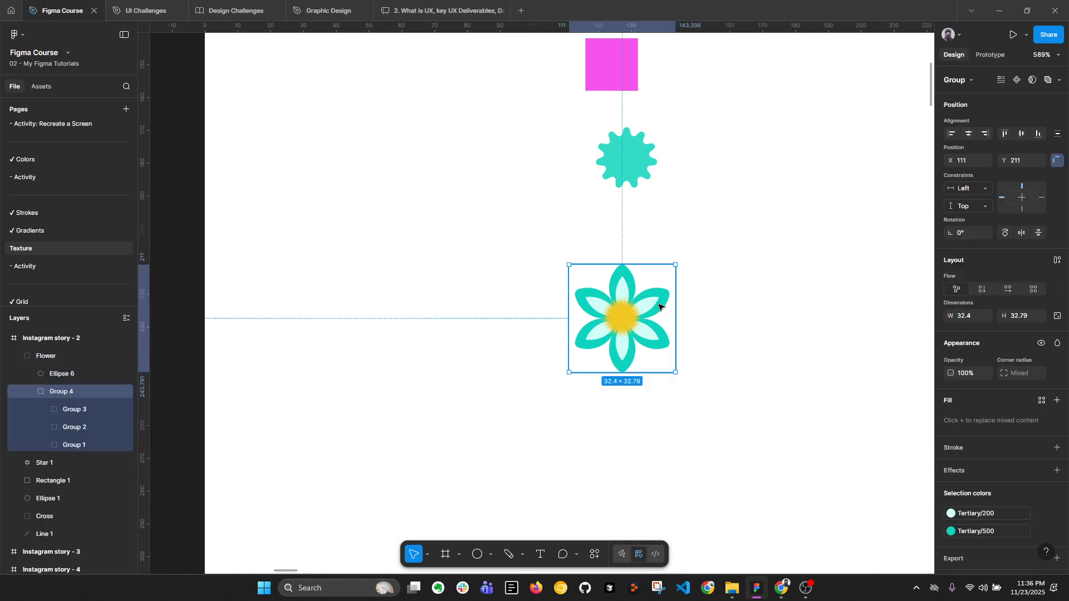
pyautogui.doubleClick(659, 306)
pyautogui.doubleClick(660, 304)
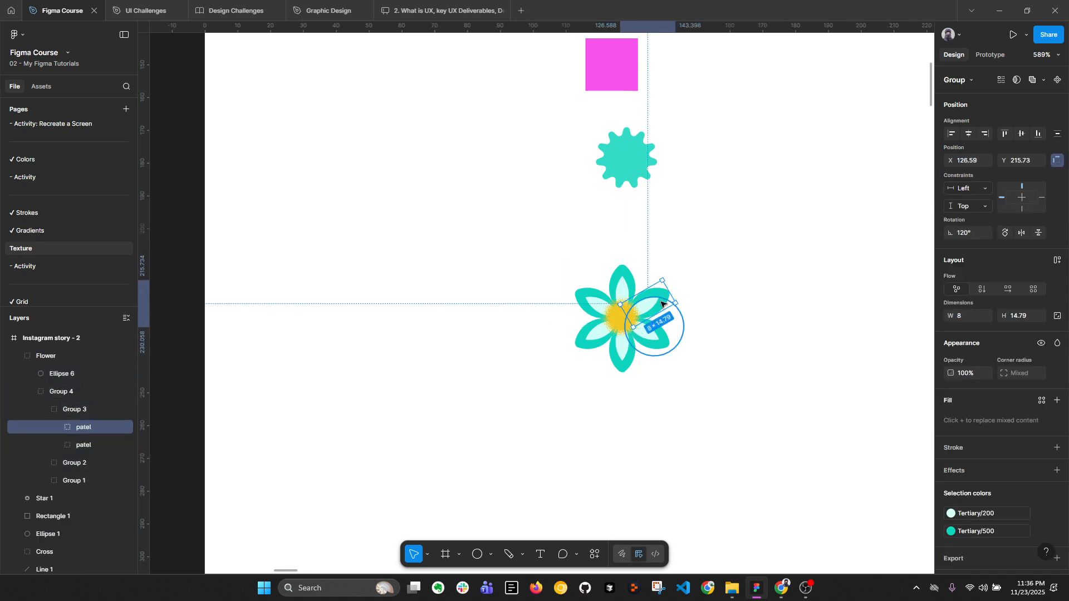
pyautogui.hotkey('ctrl', 'd')
# Step: Bring the copied petal to the first level of the Flower group and place it above the upper-right petal, rotated to 140.1°
pyautogui.scroll(3, 659, 306)
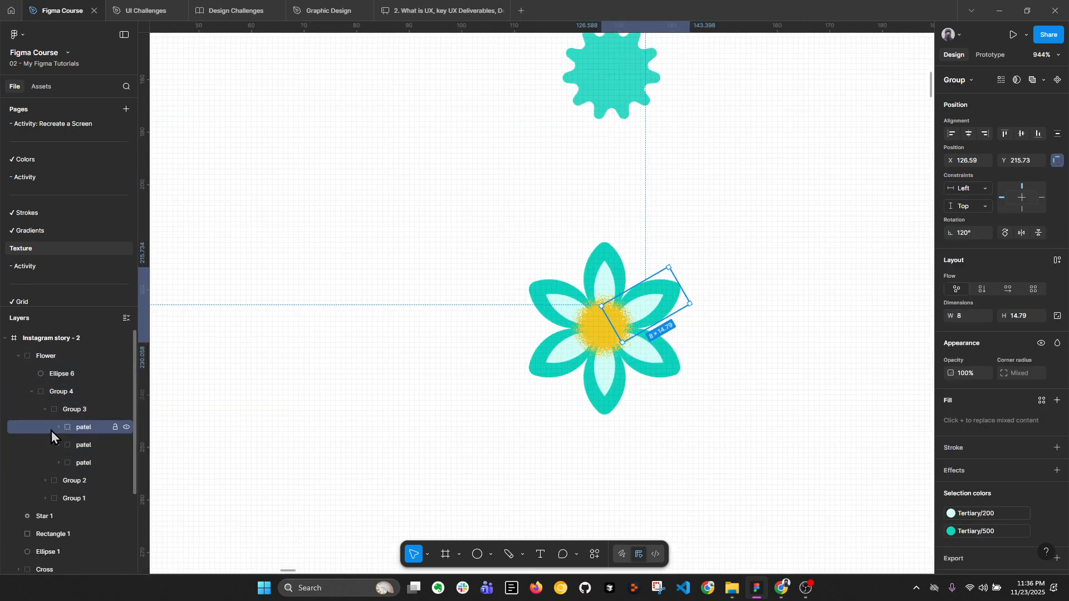
pyautogui.moveTo(92, 426); pyautogui.dragTo(105, 372)
pyautogui.moveTo(660, 311); pyautogui.dragTo(704, 236)
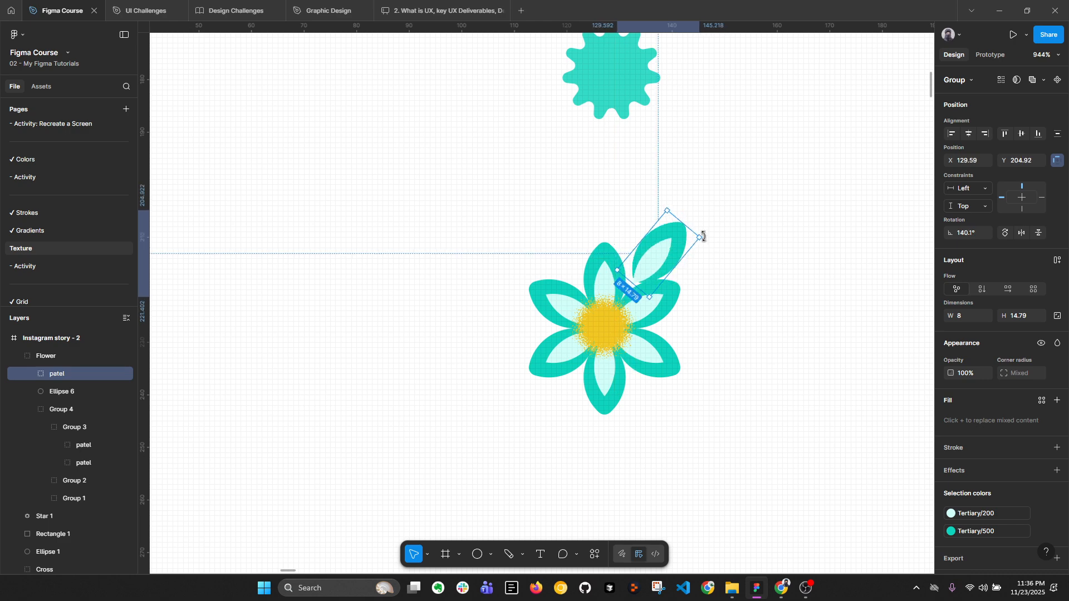
# Step: Delete the light inner shape from the copied petal, keeping only its outer shape
pyautogui.keyDown('ctrl'); pyautogui.click(659, 262); pyautogui.keyUp('ctrl')
pyautogui.click(78, 395)
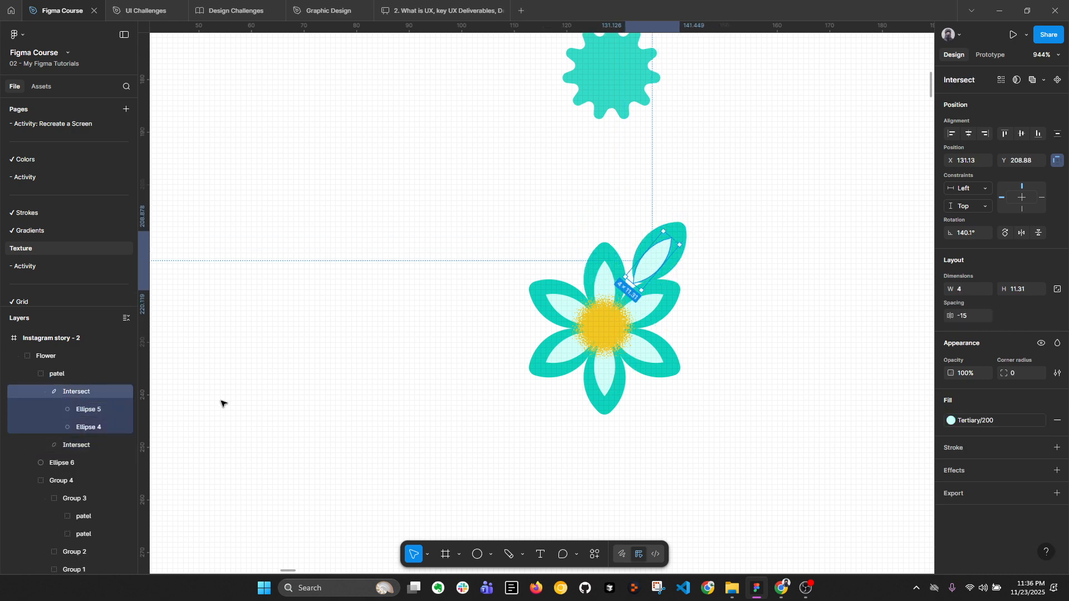
pyautogui.click(451, 363)
pyautogui.click(645, 255)
pyautogui.keyDown('ctrl'); pyautogui.click(663, 257); pyautogui.keyUp('ctrl')
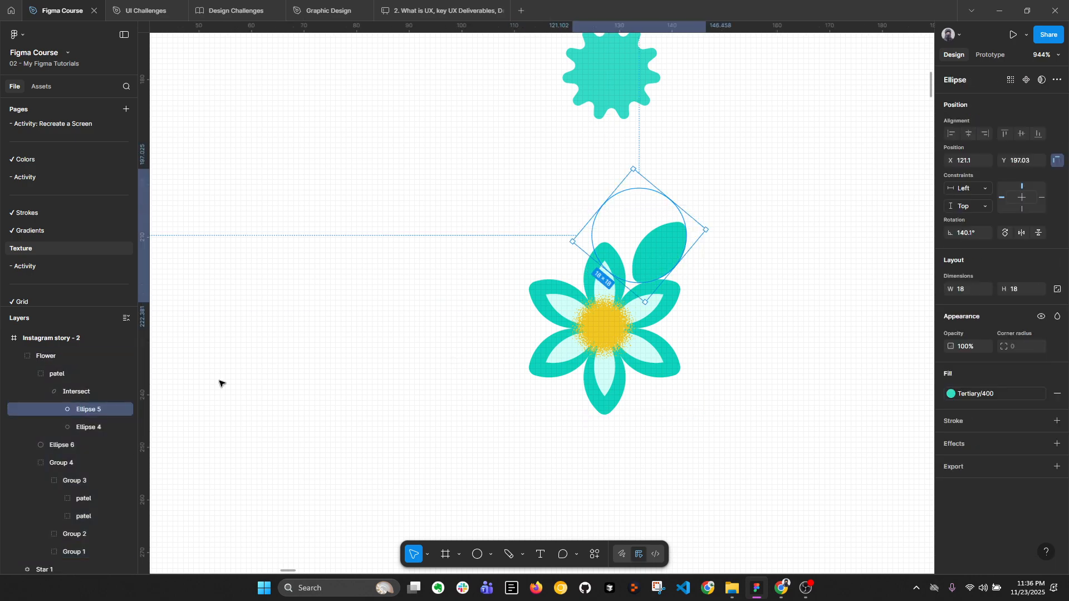
# Step: Rename the copied petal's group as Leaf
pyautogui.click(98, 393)
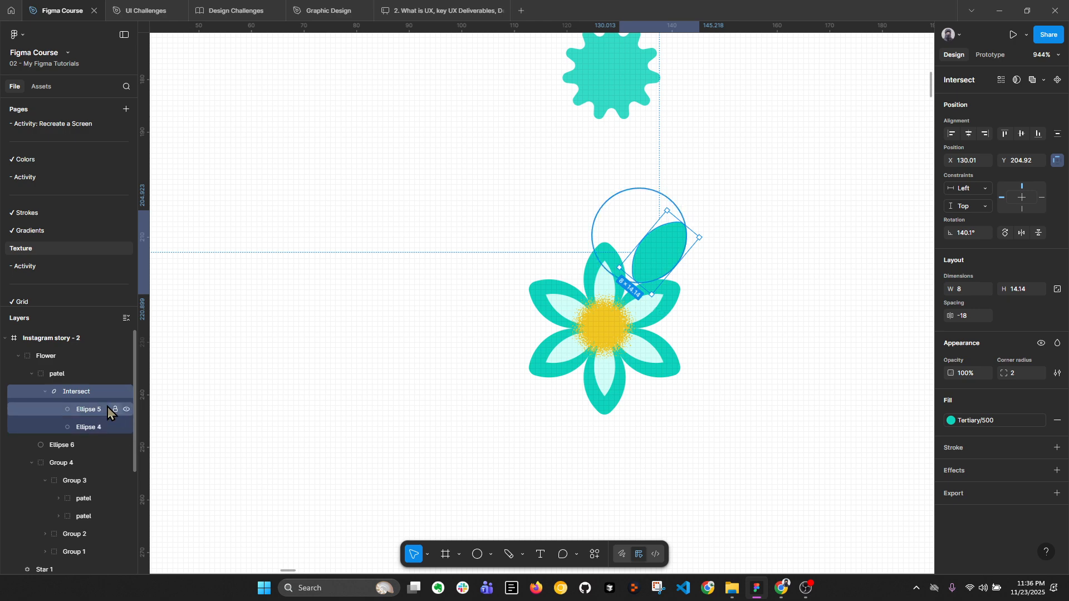
pyautogui.doubleClick(94, 396)
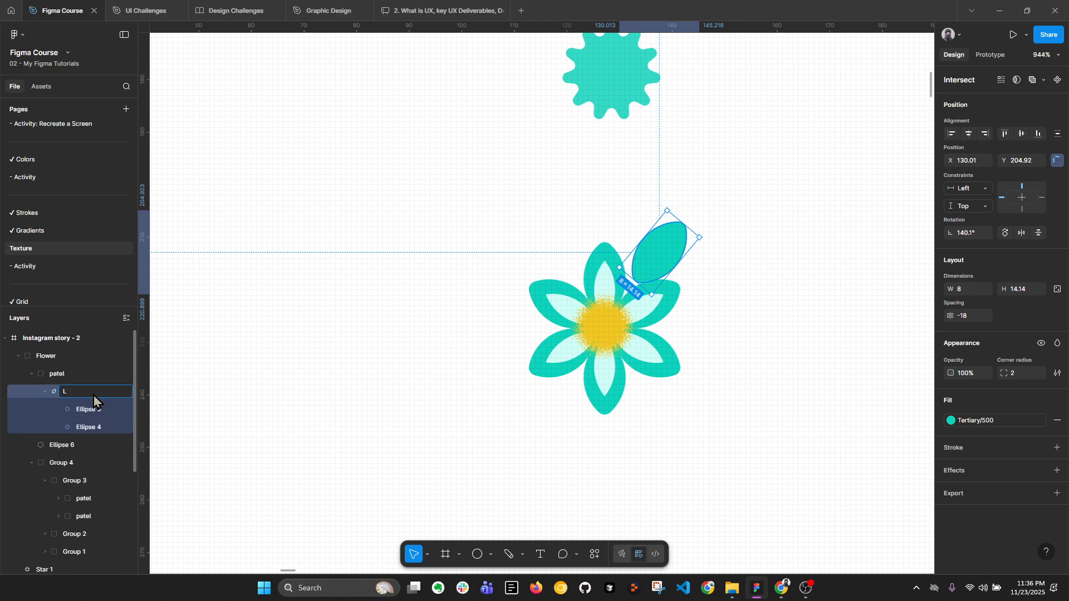
pyautogui.click(63, 374)
pyautogui.doubleClick(62, 376)
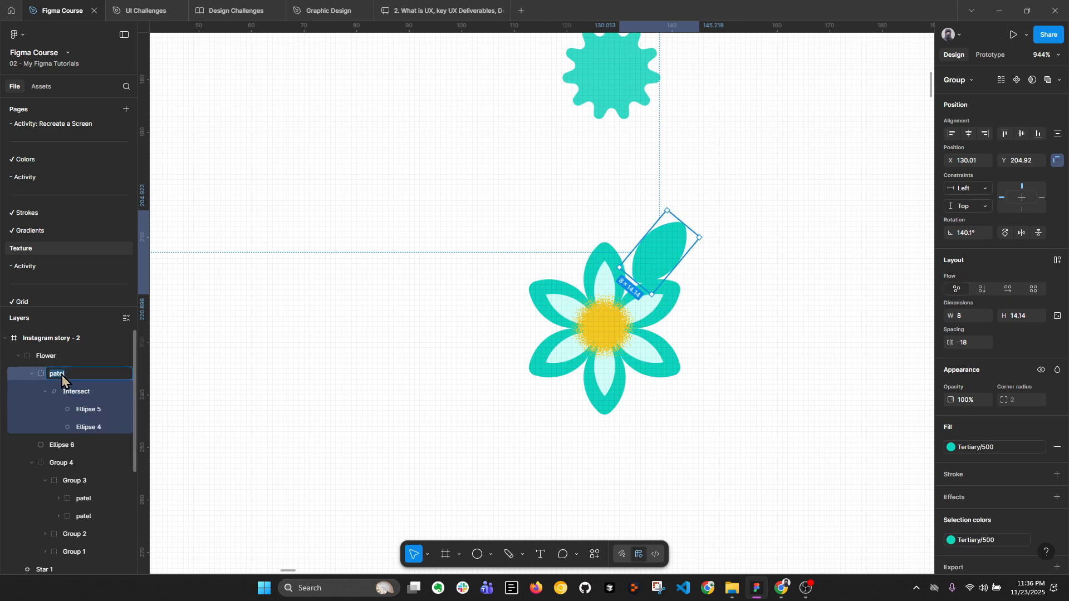
pyautogui.write('Leaf')
pyautogui.press('Return')
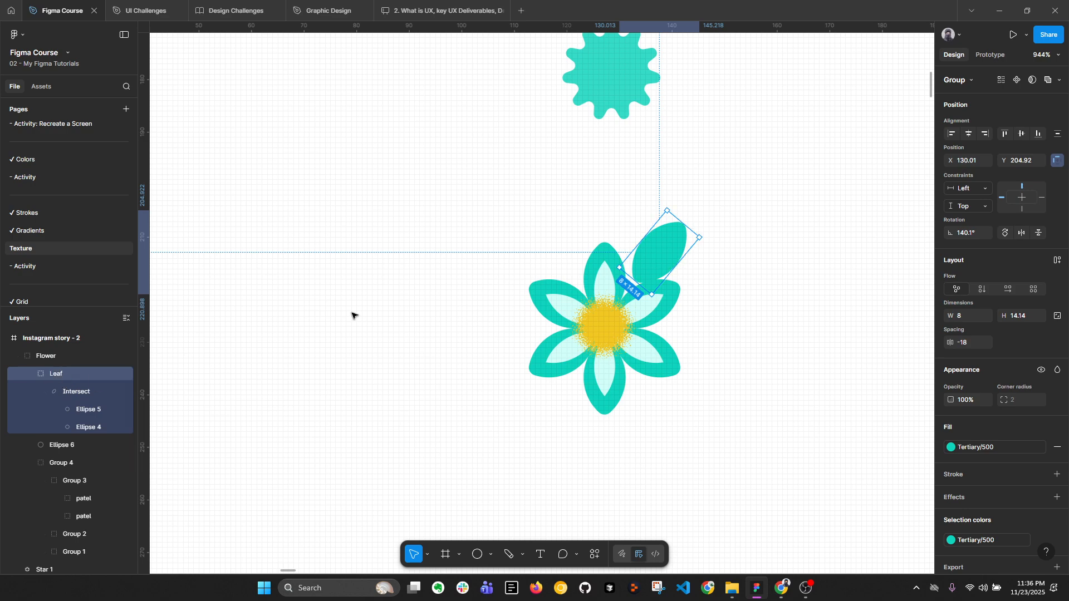
# Step: Move the leaf up to X 130, Y 203, detach its fill colour style and recolour it green 44D50F
pyautogui.moveTo(669, 274); pyautogui.dragTo(669, 254)
pyautogui.click(986, 447)
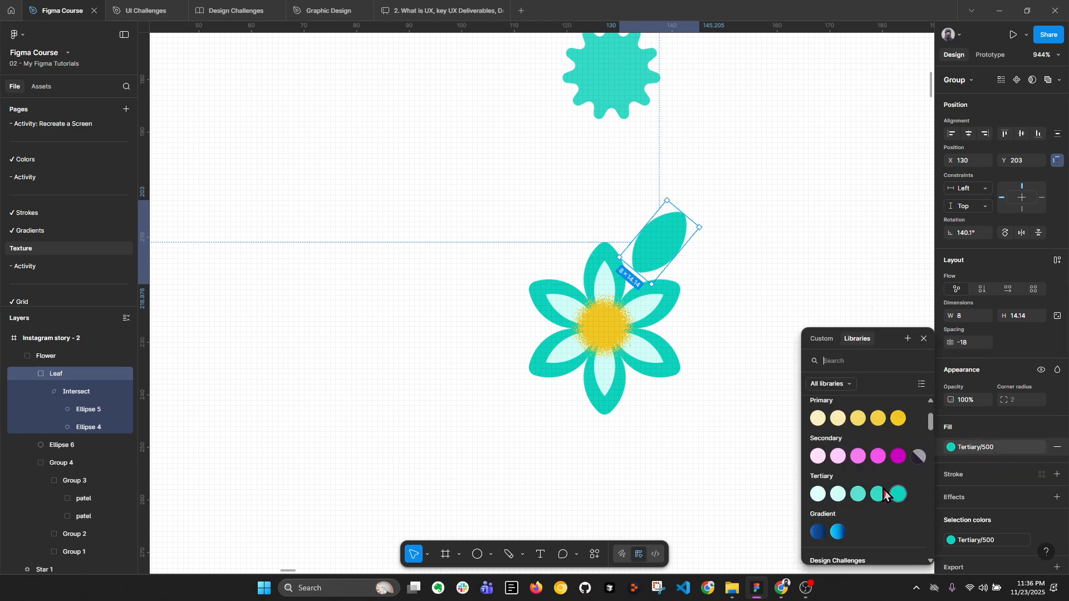
pyautogui.click(1044, 447)
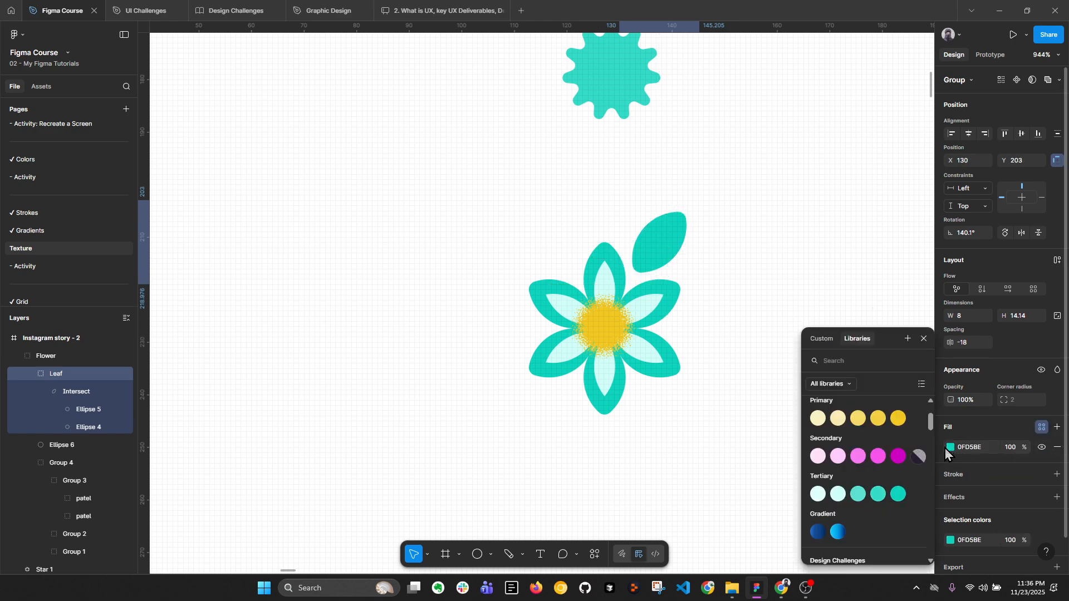
pyautogui.click(950, 447)
pyautogui.moveTo(902, 475); pyautogui.dragTo(860, 478)
# Step: Stretch the green leaf lengthwise at both ends to a height of about 20.03
pyautogui.moveTo(646, 280); pyautogui.dragTo(631, 293)
pyautogui.moveTo(689, 215); pyautogui.dragTo(693, 207)
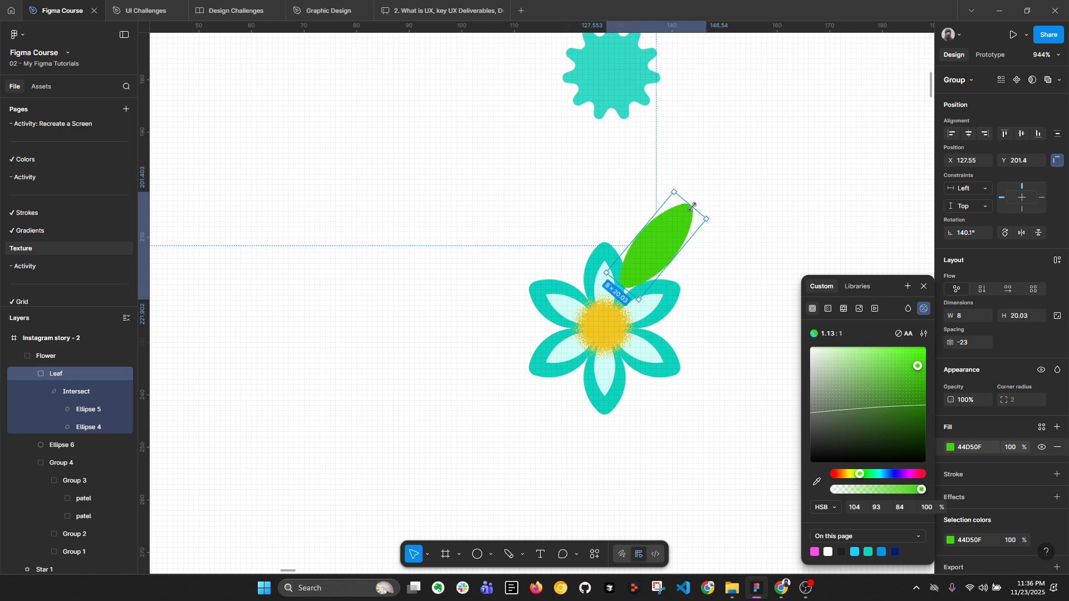
pyautogui.click(787, 248)
# Step: Send the leaf behind the petals in the Flower group and rotate it to about 146.36° at X 127, Y 203
pyautogui.doubleClick(681, 249)
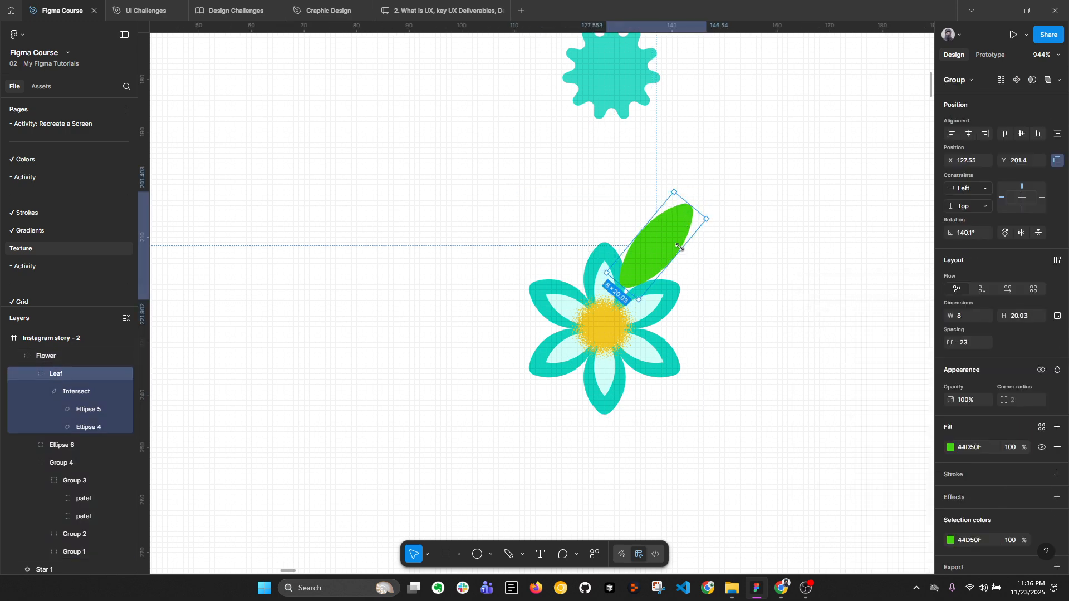
pyautogui.hotkey('ctrl', 'shift', '[')
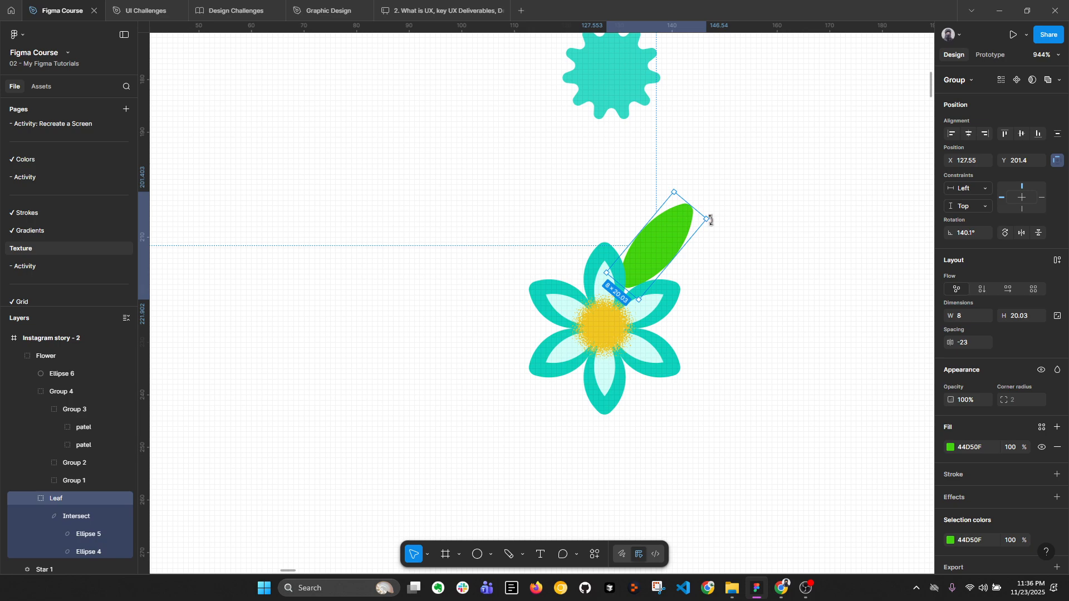
pyautogui.moveTo(711, 221); pyautogui.dragTo(672, 237)
pyautogui.scroll(-10, 672, 236)
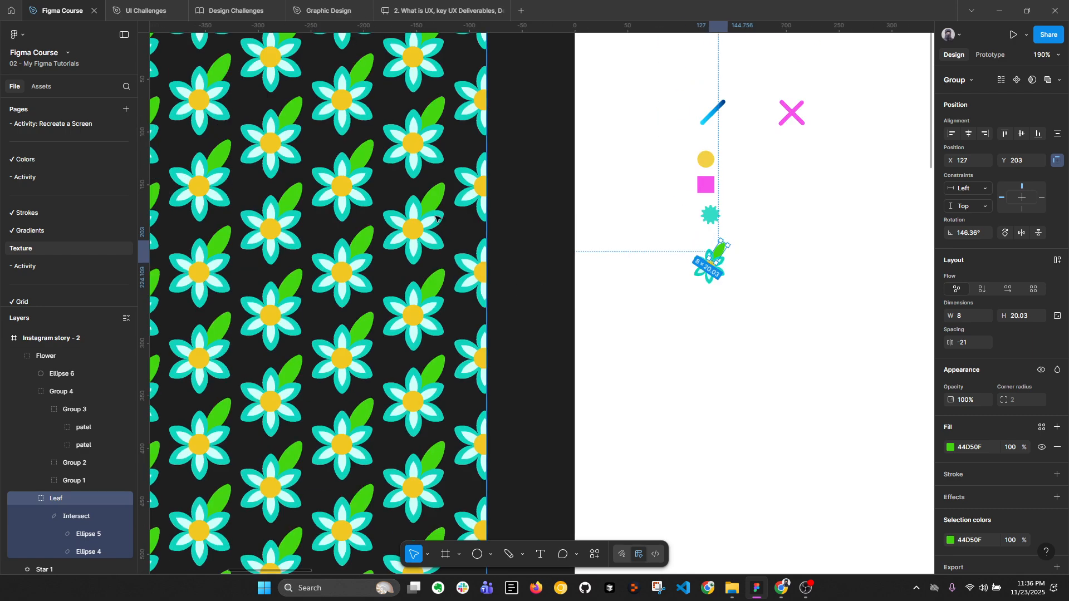
# Step: Duplicate the leaf and place the copy on the flower's left side at X 102, Y 221, rotated to about 79.45°
pyautogui.scroll(3, 436, 217)
pyautogui.scroll(5, 420, 292)
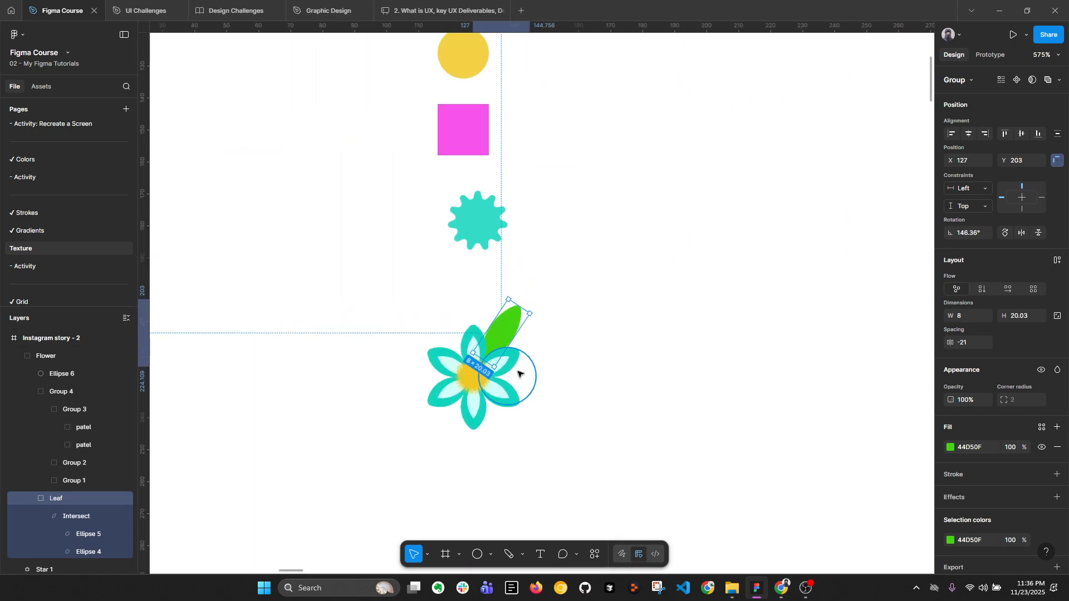
pyautogui.scroll(1, 517, 371)
pyautogui.hotkey('ctrl', 'd')
pyautogui.moveTo(510, 315)
pyautogui.mouseDown()
pyautogui.moveTo(470, 374)
pyautogui.moveTo(440, 392)
pyautogui.moveTo(449, 425)
pyautogui.moveTo(509, 334)
pyautogui.mouseUp()
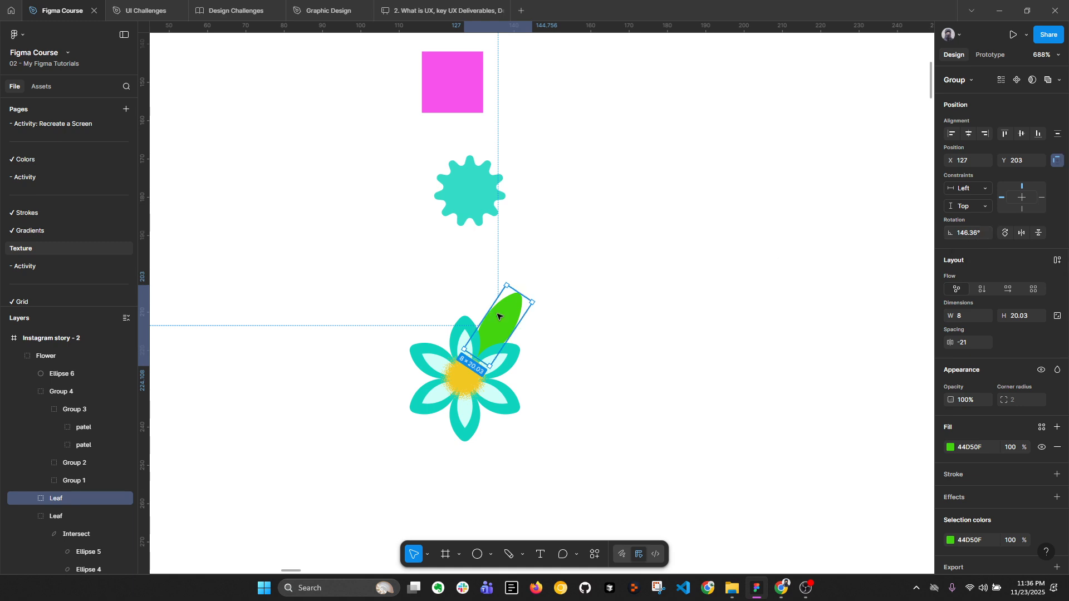
pyautogui.moveTo(499, 327); pyautogui.dragTo(422, 388)
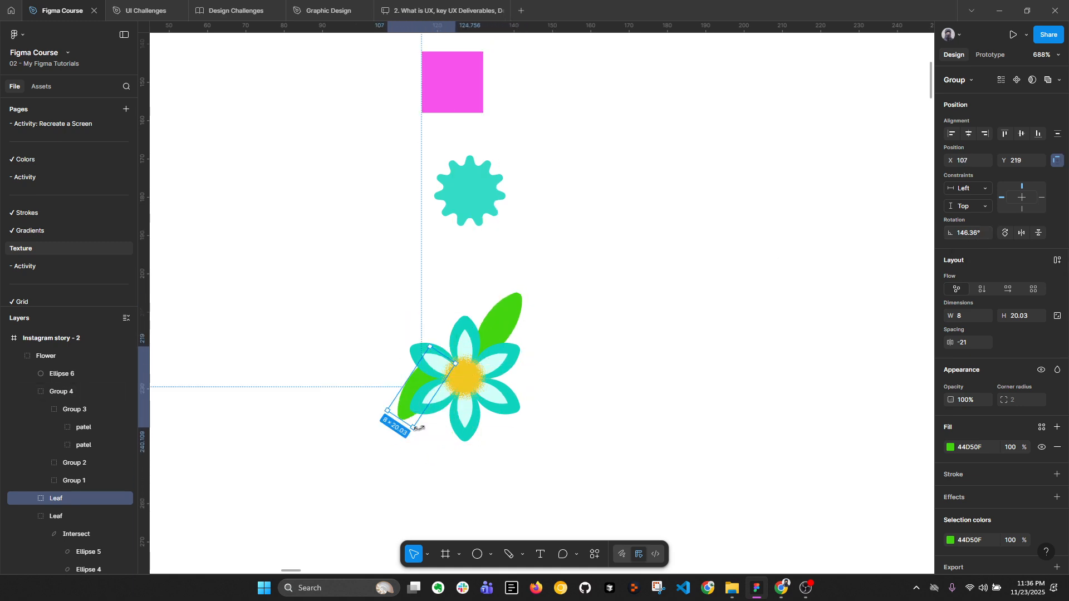
pyautogui.moveTo(418, 430); pyautogui.dragTo(403, 376)
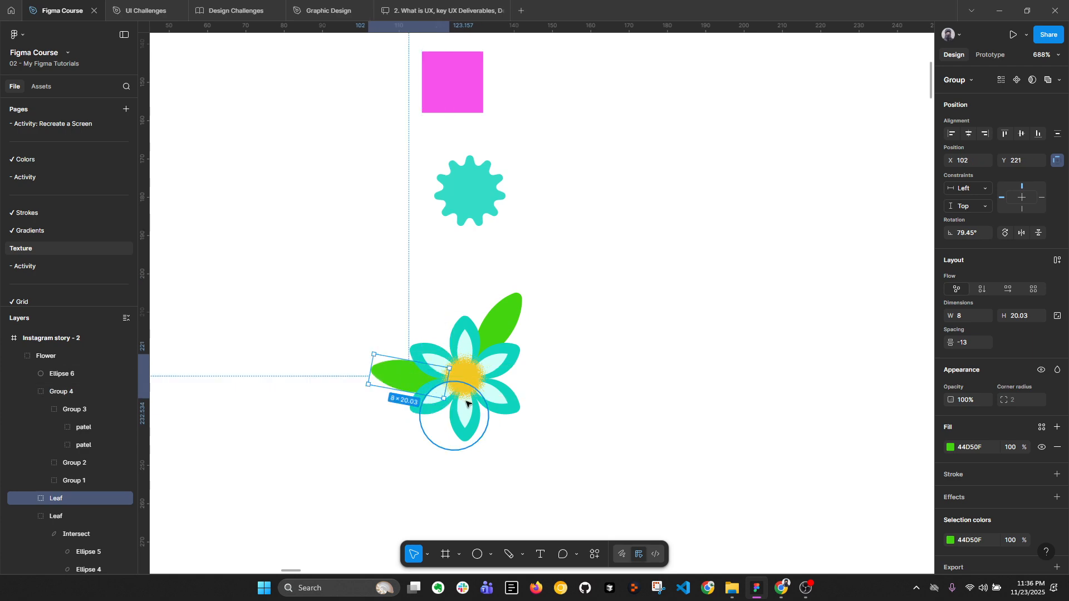
# Step: Duplicate the left leaf and place the copy at the flower's lower right at X 126, Y 229, rotated to about 26.96°
pyautogui.hotkey('ctrl', 'd')
pyautogui.moveTo(334, 326); pyautogui.dragTo(498, 438)
pyautogui.scroll(-6, 557, 379)
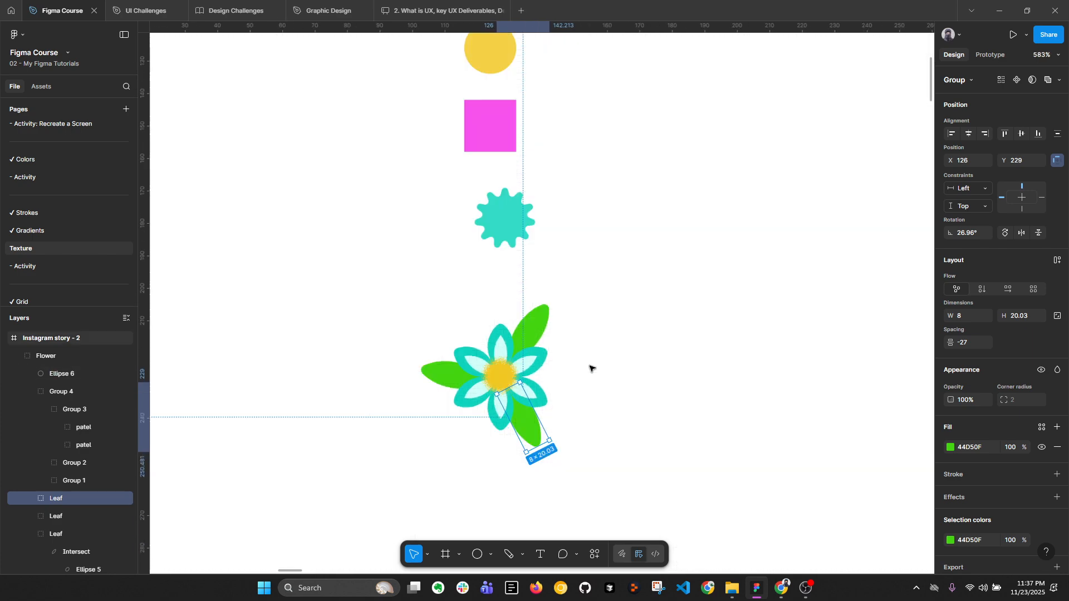
pyautogui.moveTo(334, 309); pyautogui.dragTo(398, 303)
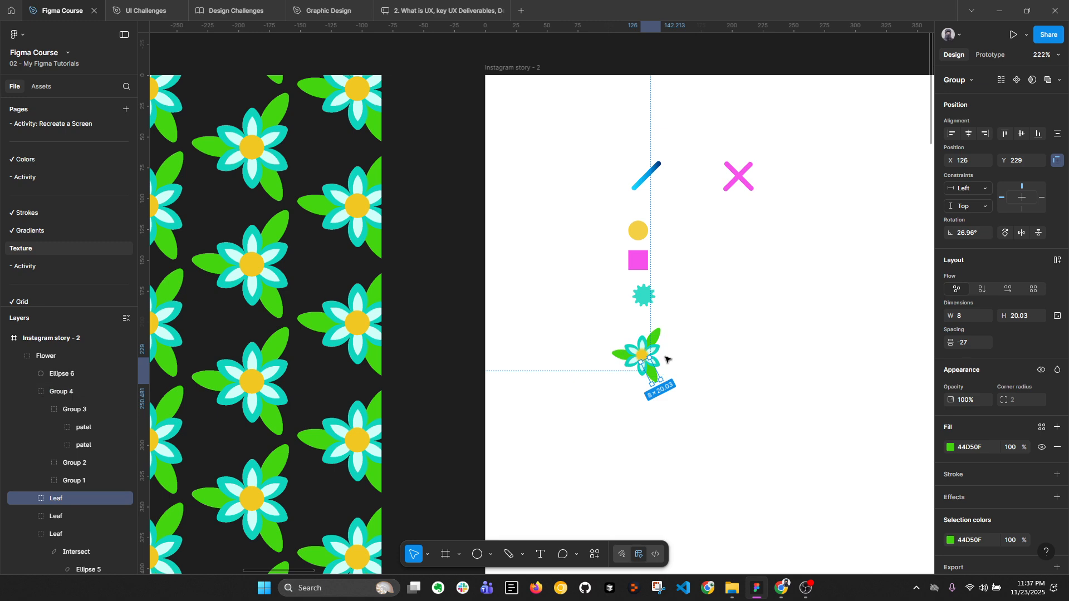
pyautogui.scroll(6, 674, 356)
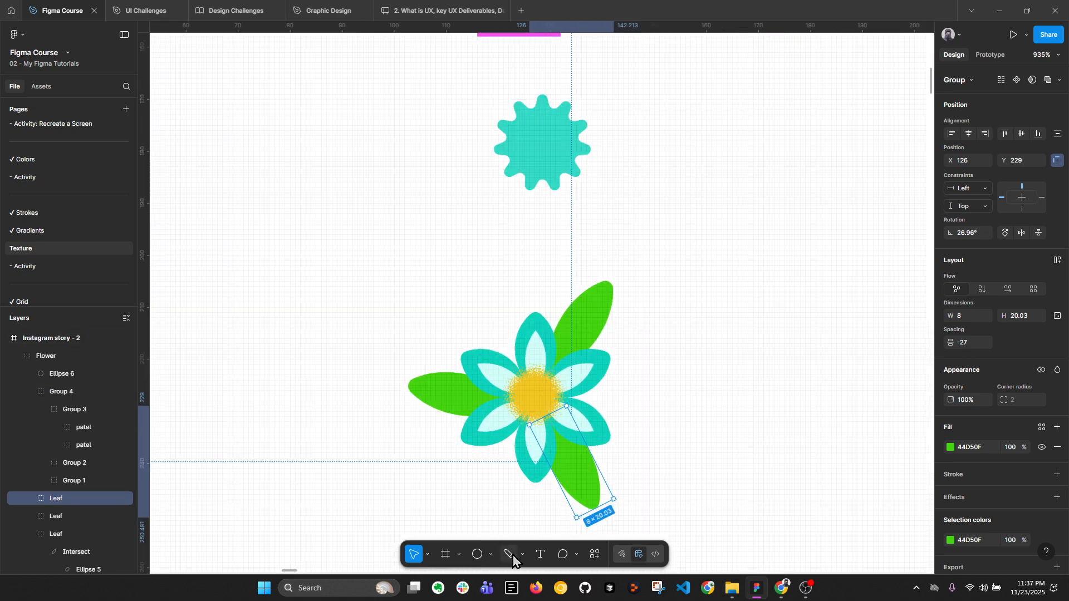
# Step: Set the Pencil tool's stroke colour to white FFFFFF and undo the purple trial stroke on the upper-right leaf
pyautogui.click(510, 557)
pyautogui.scroll(3, 616, 286)
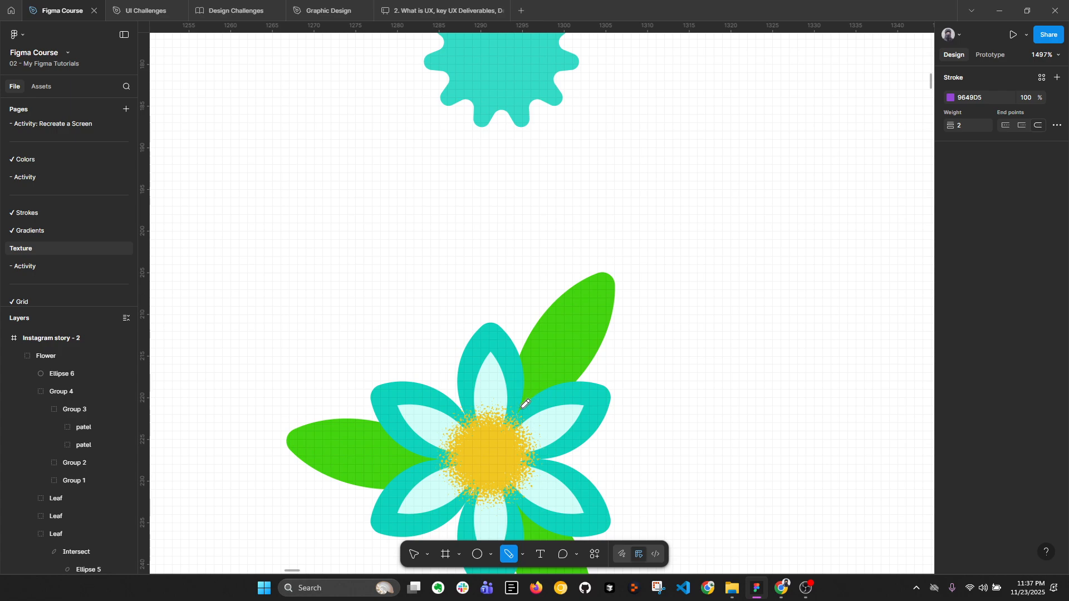
pyautogui.moveTo(522, 407); pyautogui.dragTo(591, 308)
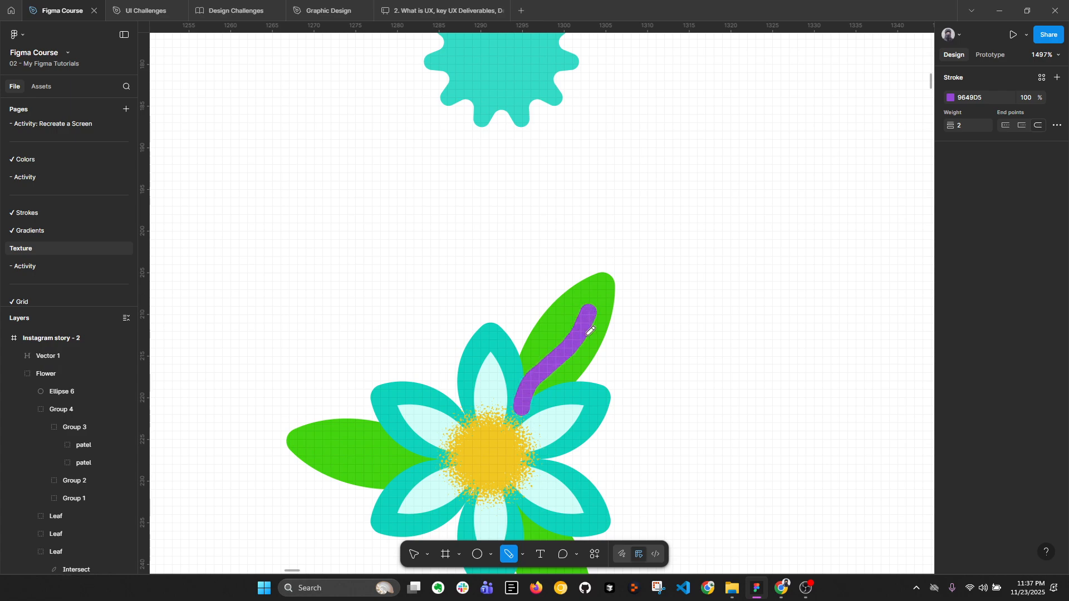
pyautogui.click(952, 98)
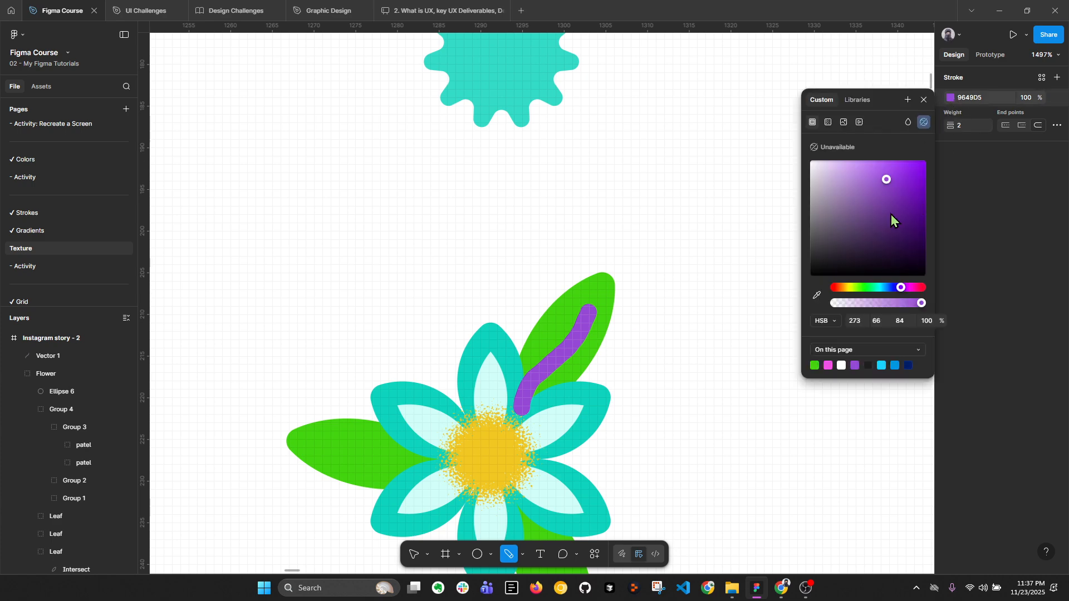
pyautogui.moveTo(891, 215); pyautogui.dragTo(793, 152)
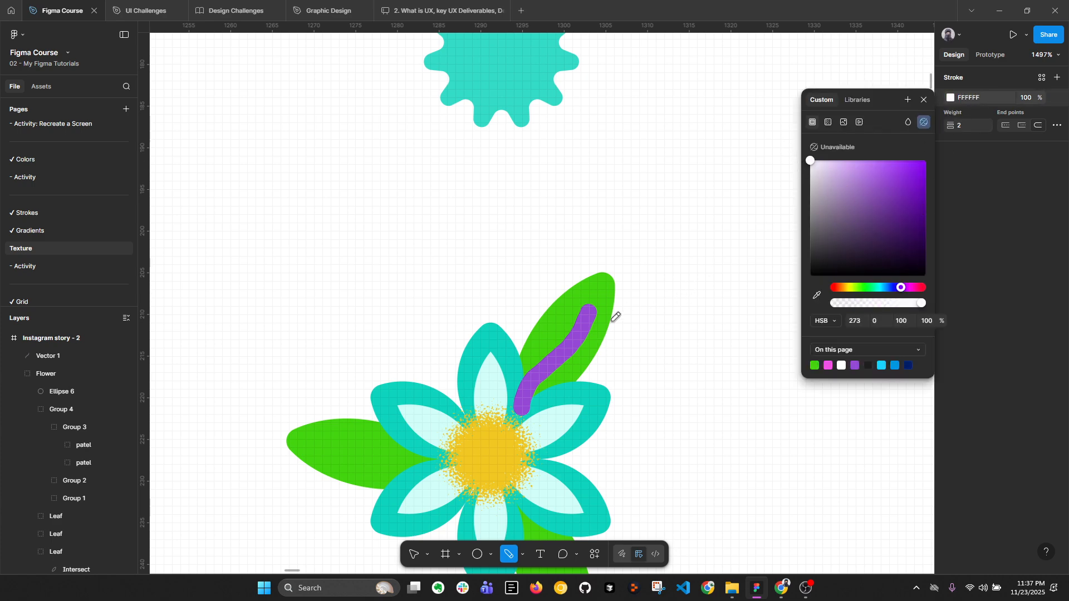
pyautogui.hotkey('ctrl', 'z')
# Step: Undo a white trial stroke on the upper-right leaf and set the Pencil tool's stroke weight to 1
pyautogui.moveTo(525, 397); pyautogui.dragTo(570, 340)
pyautogui.hotkey('ctrl', 'z')
pyautogui.click(967, 128)
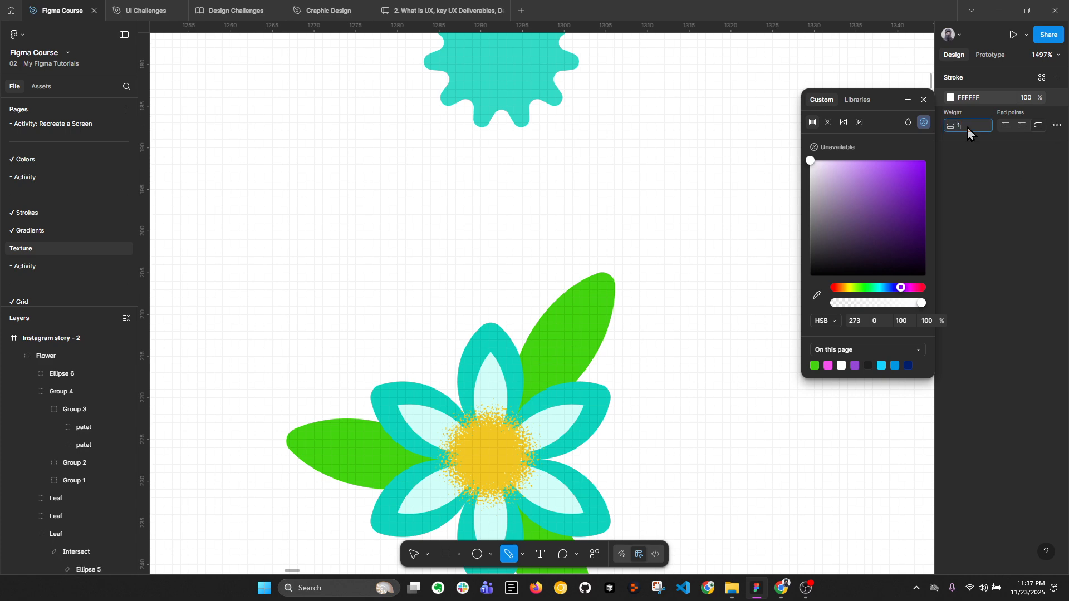
pyautogui.write('1')
pyautogui.press('Return')
# Step: Try a thin white freehand vein on the upper-right leaf, undo it and close the colour picker
pyautogui.moveTo(532, 389); pyautogui.dragTo(538, 375)
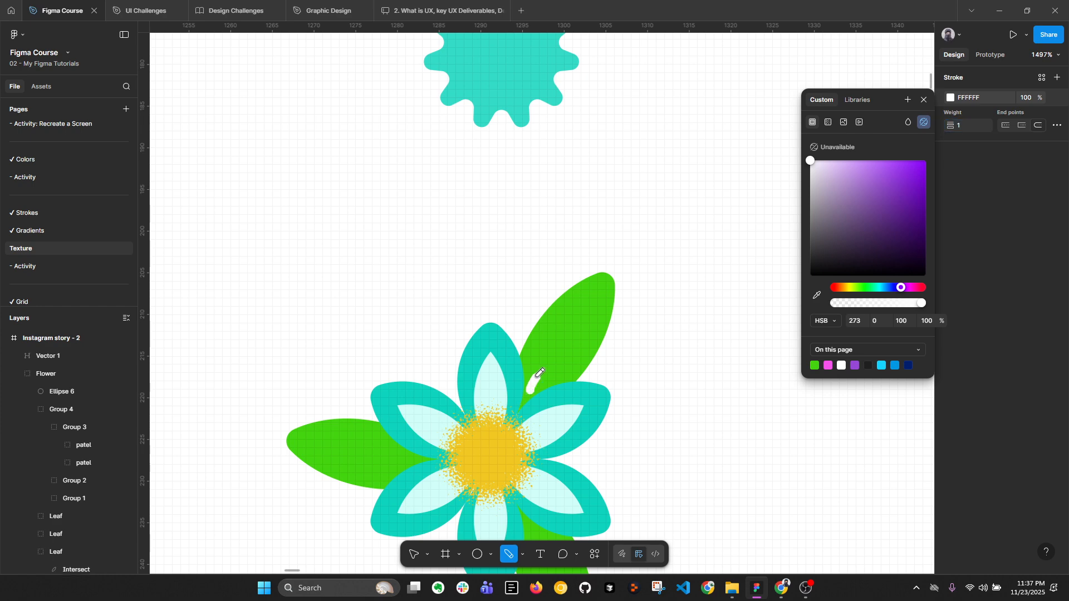
pyautogui.scroll(-10, 586, 313)
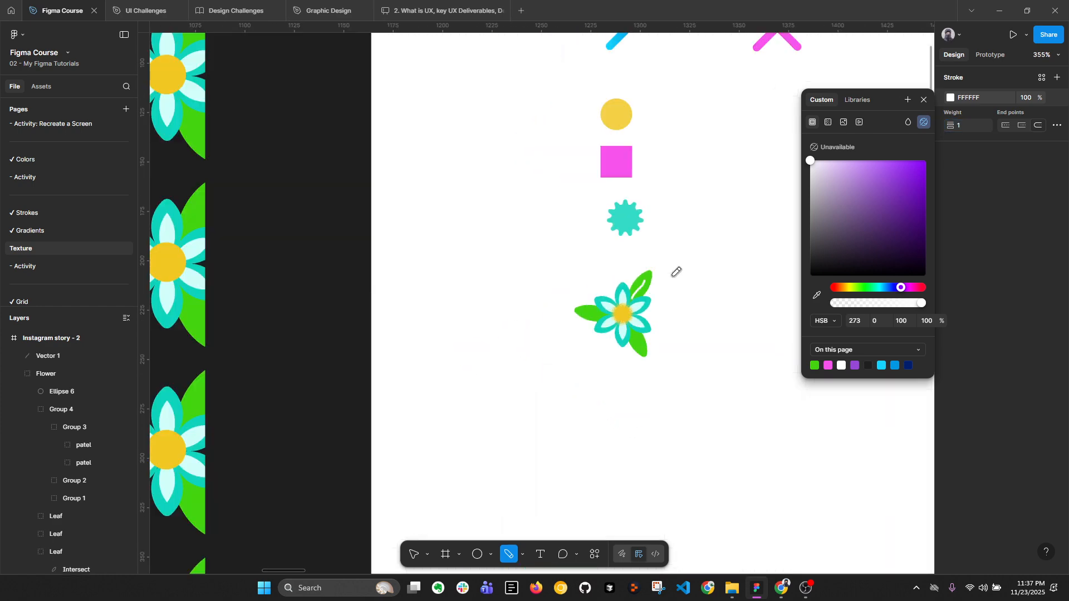
pyautogui.scroll(-3, 676, 272)
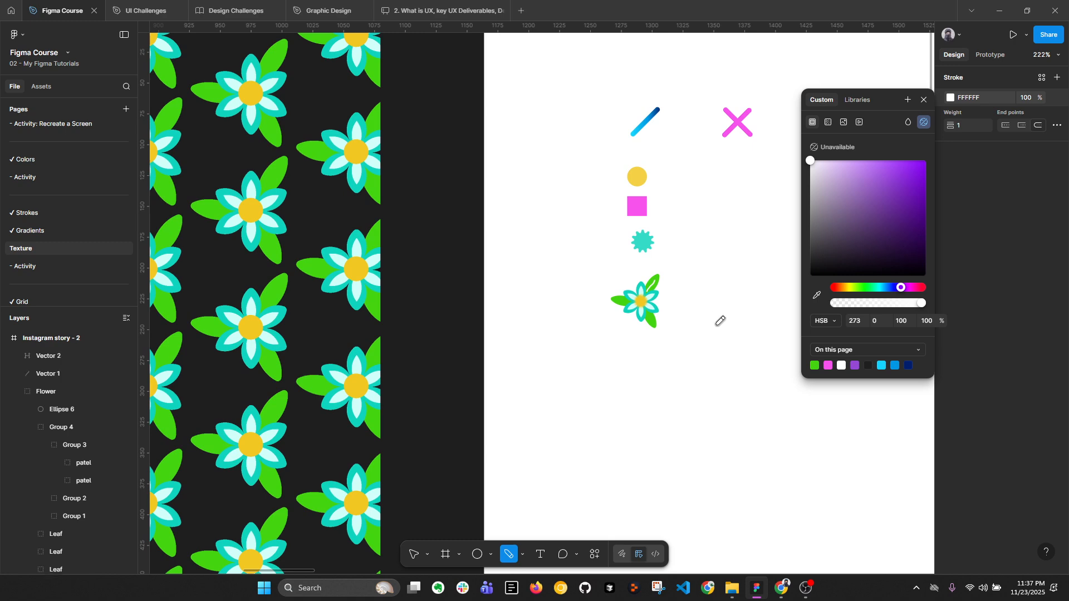
pyautogui.press('Escape')
pyautogui.click(923, 100)
# Step: Draw a white freehand Pencil vein about 6.69 × 9.47 along the upper-right leaf
pyautogui.scroll(10, 668, 282)
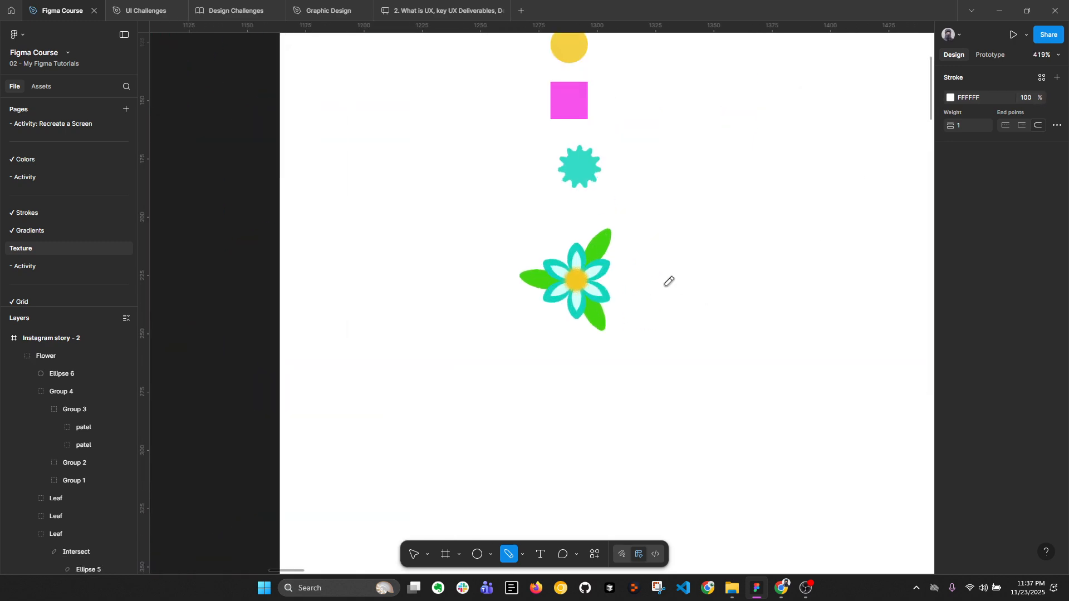
pyautogui.moveTo(578, 258); pyautogui.dragTo(600, 236)
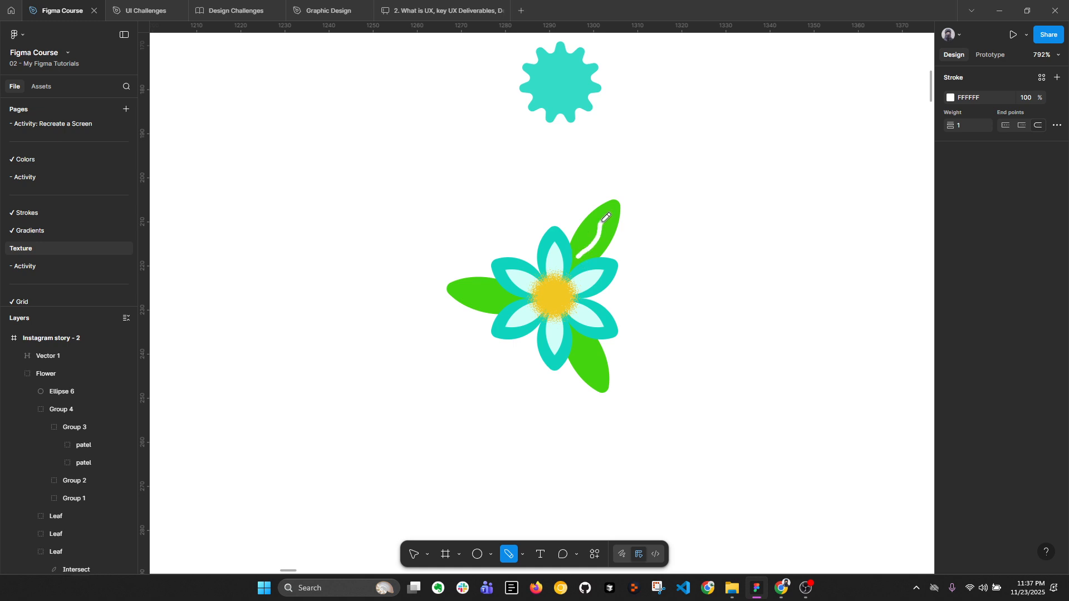
pyautogui.press('Escape')
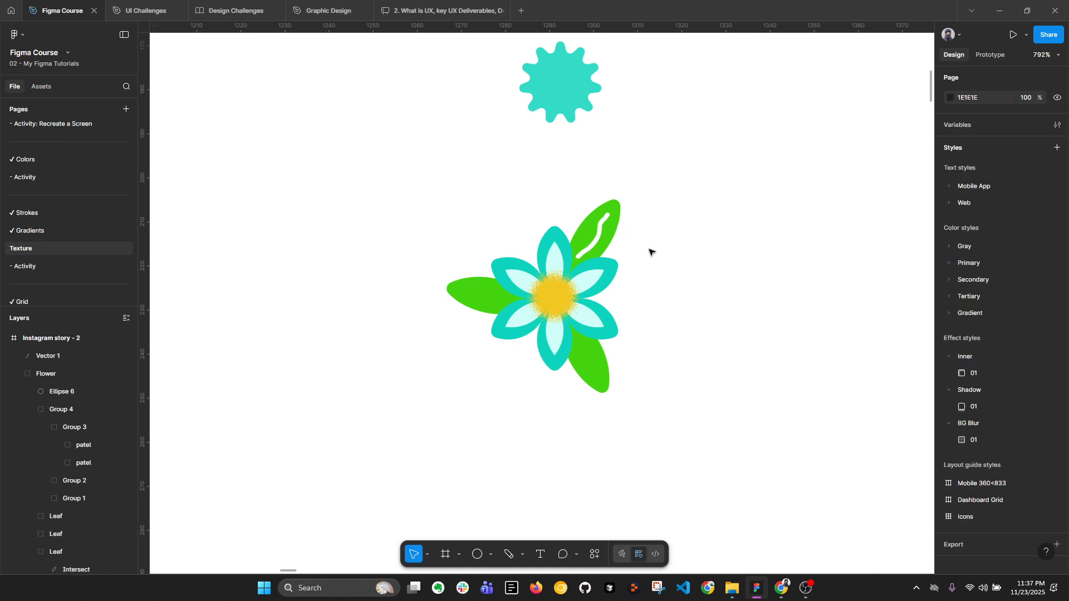
# Step: Move the white vein into the Flower group and position it on the upper-right leaf at X 132, Y 209
pyautogui.hotkey('ctrl', 'z')
pyautogui.click(603, 238)
pyautogui.press('Escape')
pyautogui.click(604, 234)
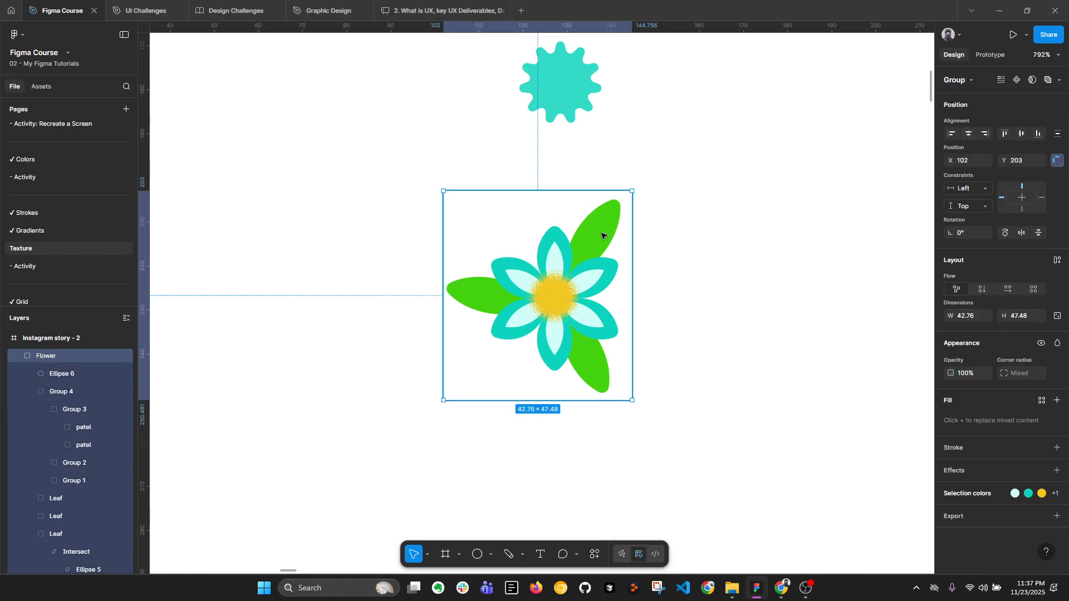
pyautogui.hotkey('ctrl', 'z')
pyautogui.moveTo(548, 301); pyautogui.dragTo(598, 241)
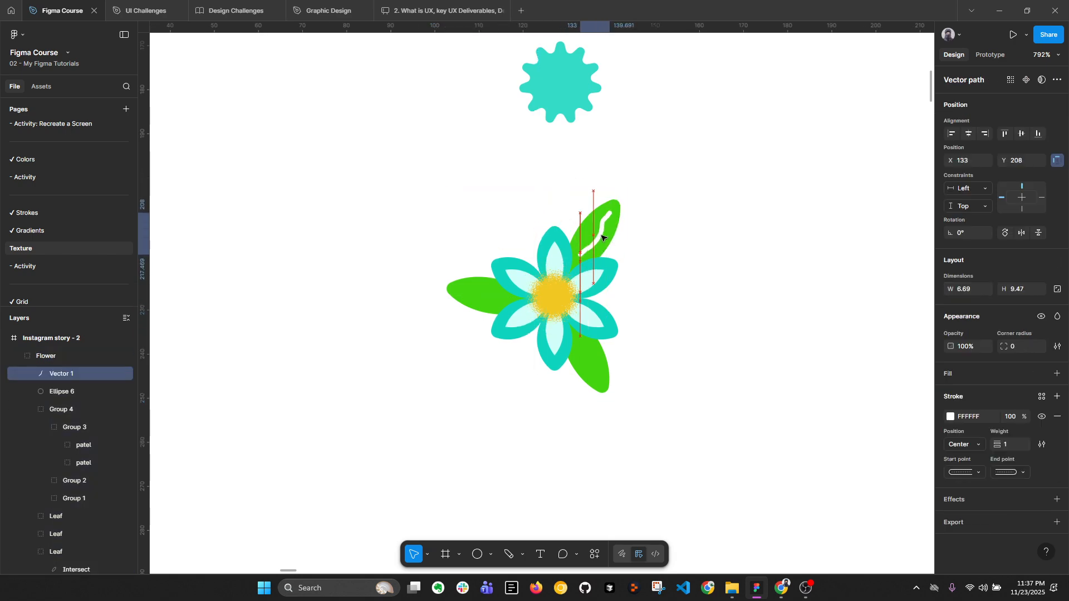
pyautogui.scroll(-5, 705, 286)
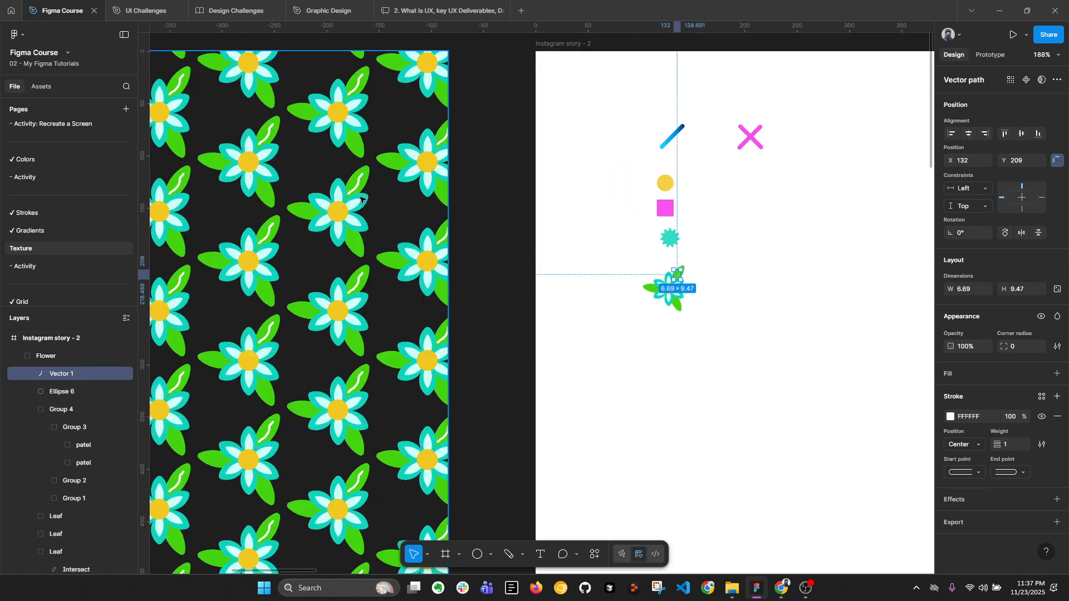
# Step: Change the effect on the flower's yellow centre circle to Inner shadow
pyautogui.scroll(1, 354, 183)
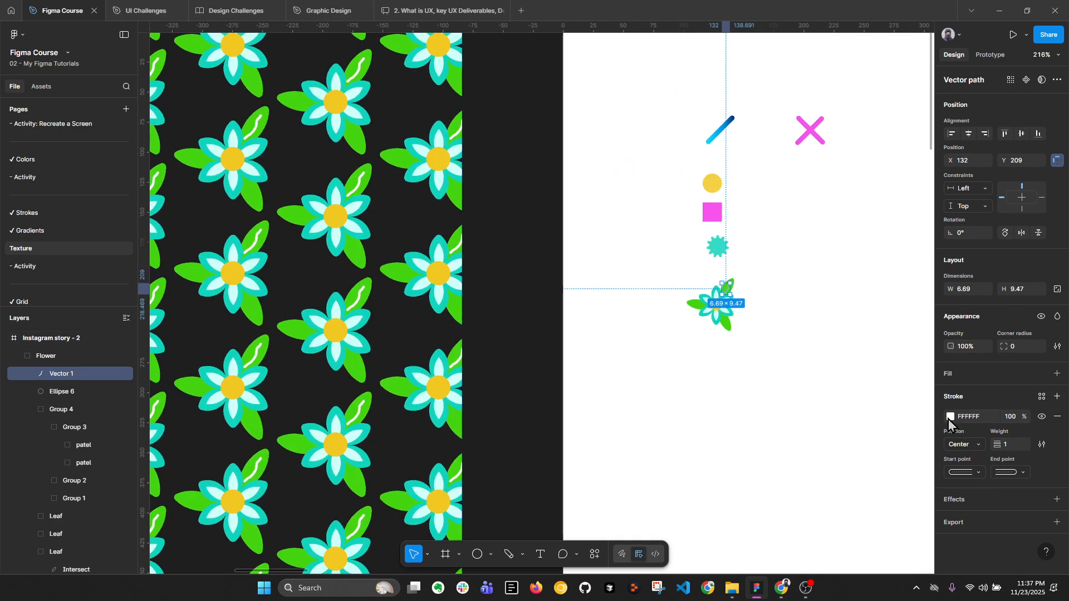
pyautogui.scroll(5, 745, 287)
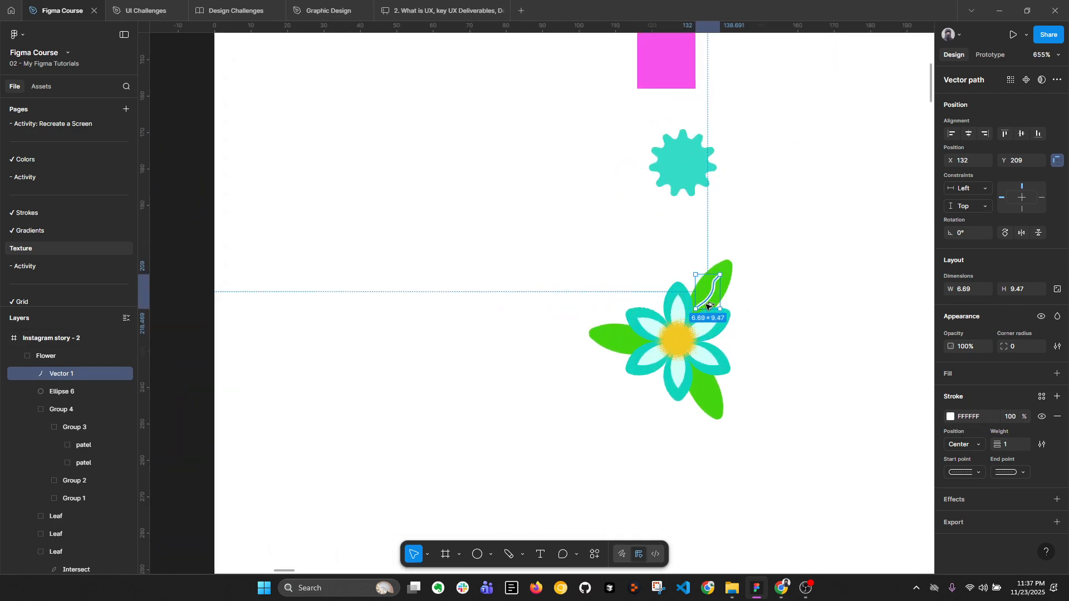
pyautogui.scroll(-3, 693, 324)
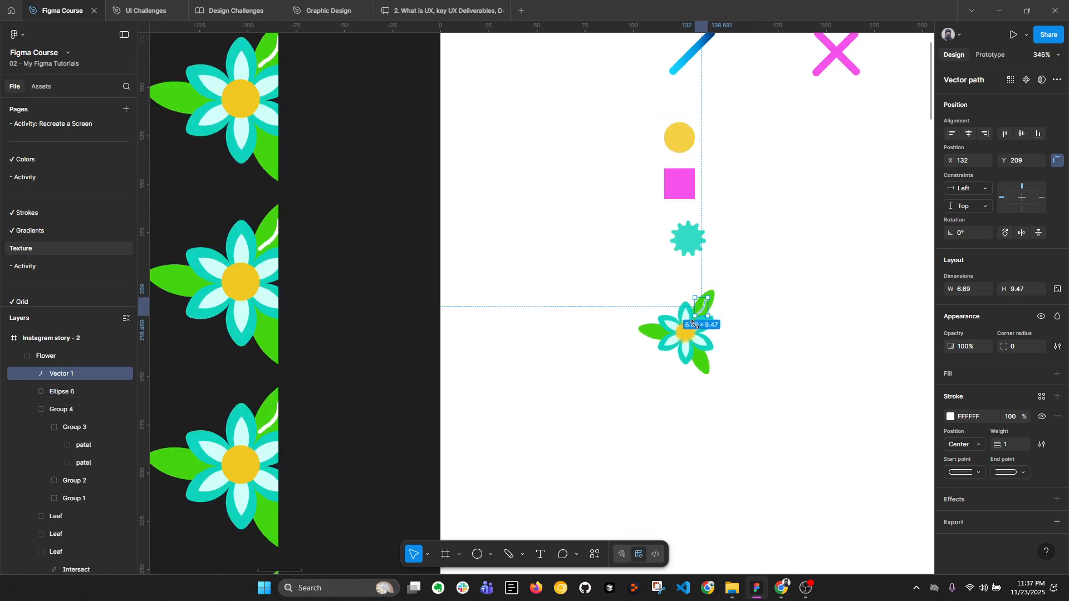
pyautogui.scroll(2, 684, 336)
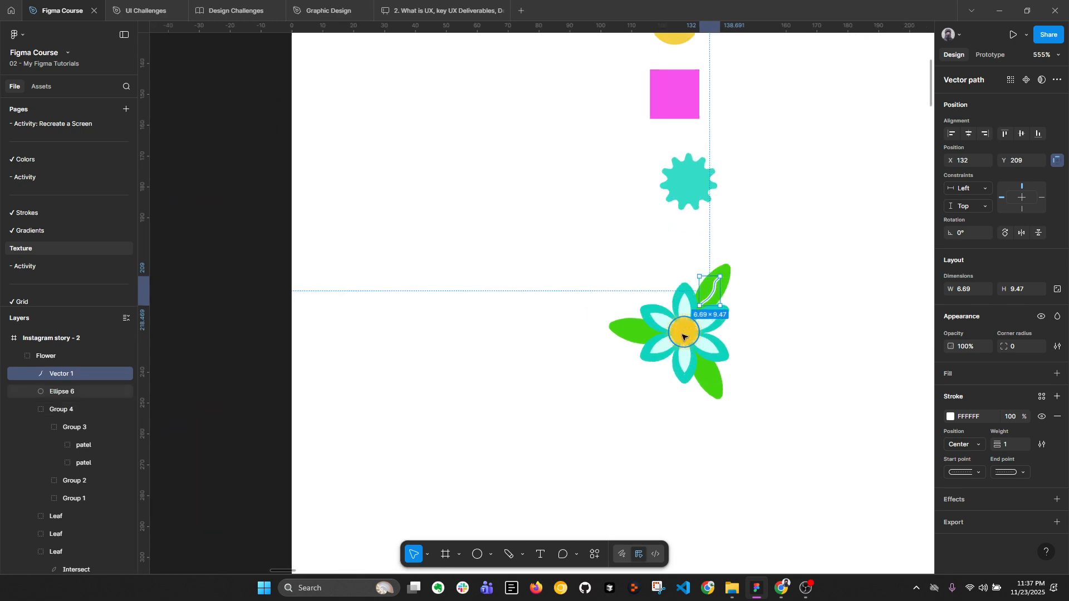
pyautogui.click(684, 337)
pyautogui.scroll(3, 774, 354)
pyautogui.click(972, 464)
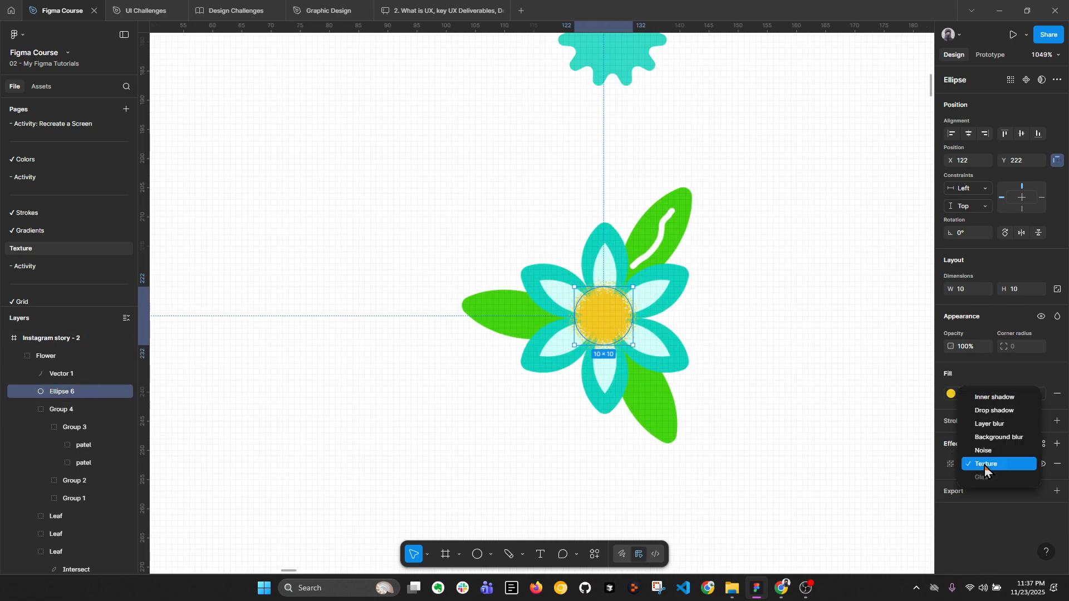
pyautogui.click(998, 398)
# Step: Compare the yellow centre in the flower pattern fill with the source flower's centre for the inner shadow
pyautogui.scroll(-5, 544, 384)
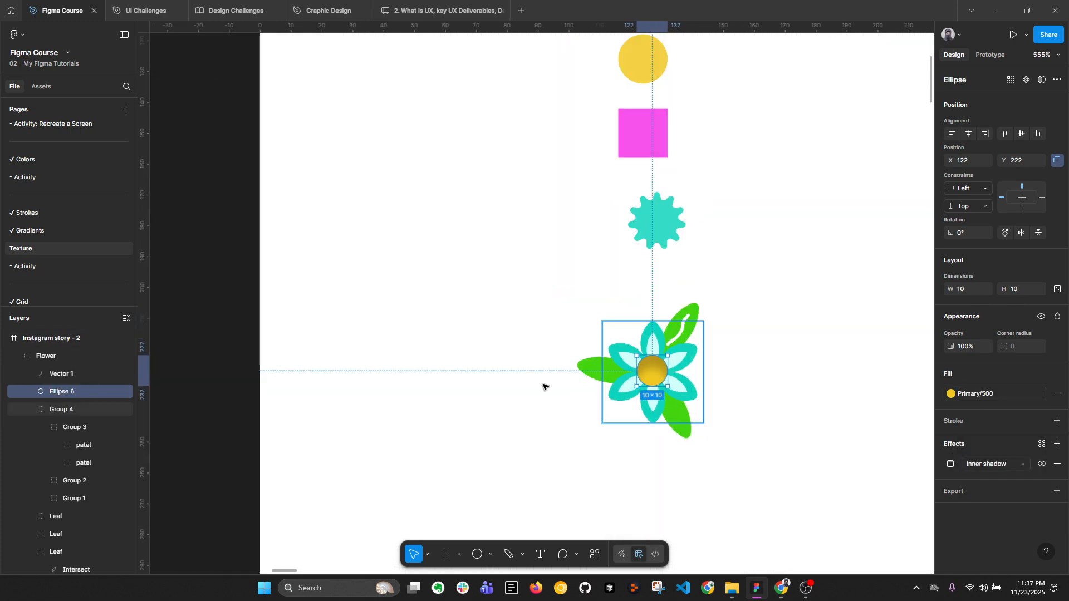
pyautogui.scroll(4, 794, 379)
pyautogui.scroll(2, 510, 329)
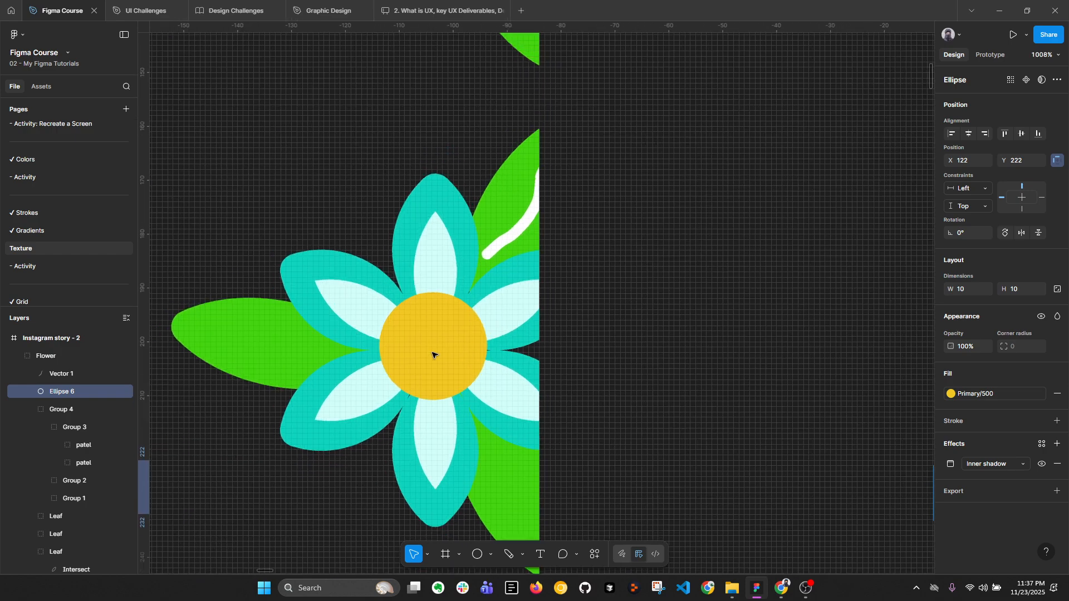
pyautogui.scroll(-3, 435, 353)
pyautogui.moveTo(738, 377); pyautogui.dragTo(436, 398)
pyautogui.scroll(5, 613, 432)
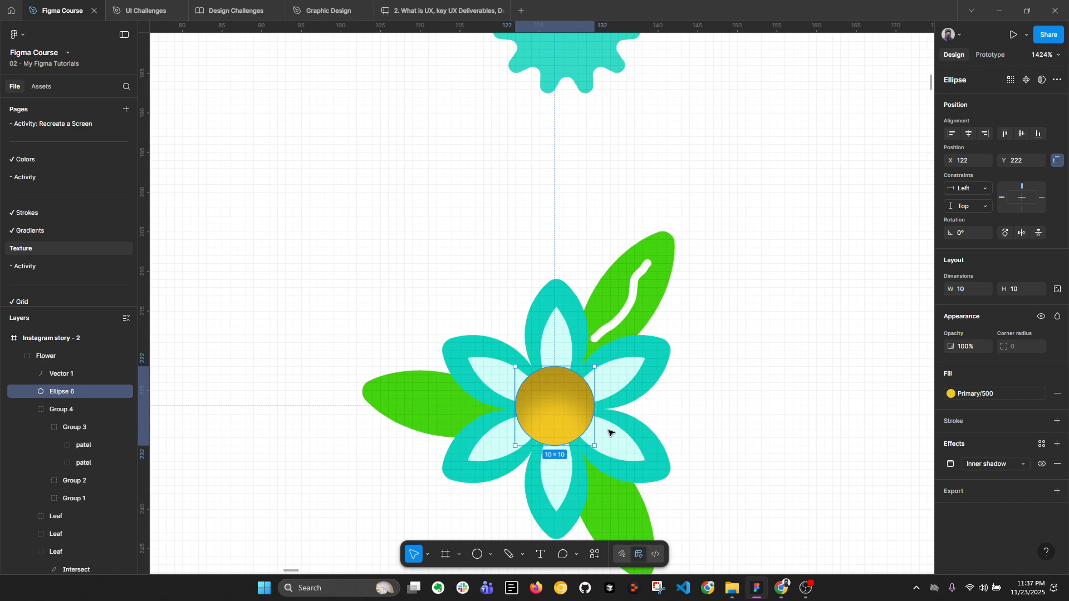
# Step: Undo the inner shadow change on the flower's yellow centre circle, restoring its hidden Texture effect
pyautogui.hotkey('ctrl', 'z')
pyautogui.click(1042, 464)
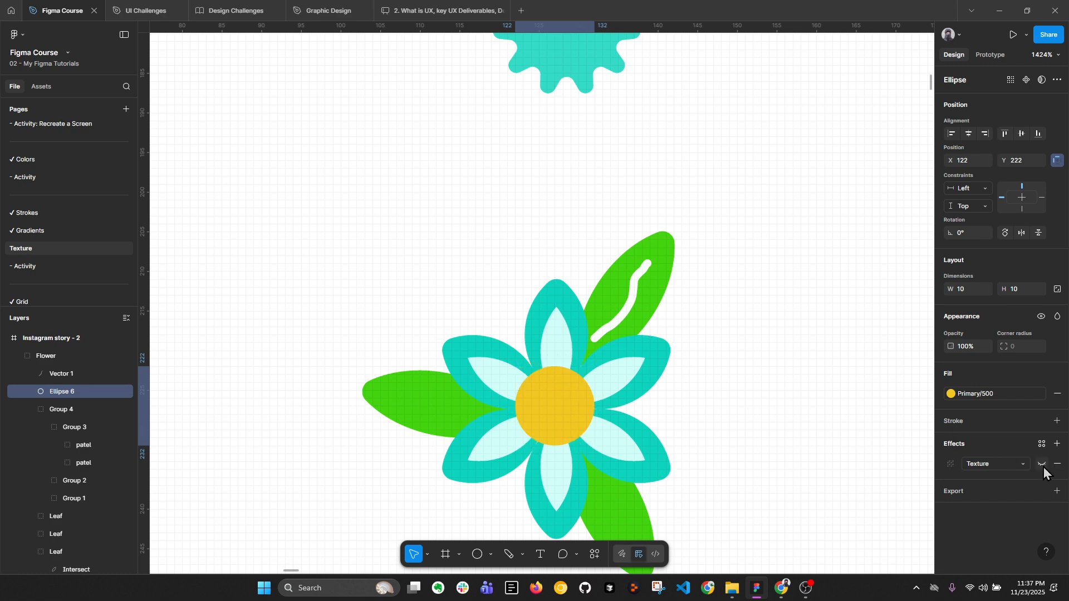
pyautogui.scroll(-3, 566, 399)
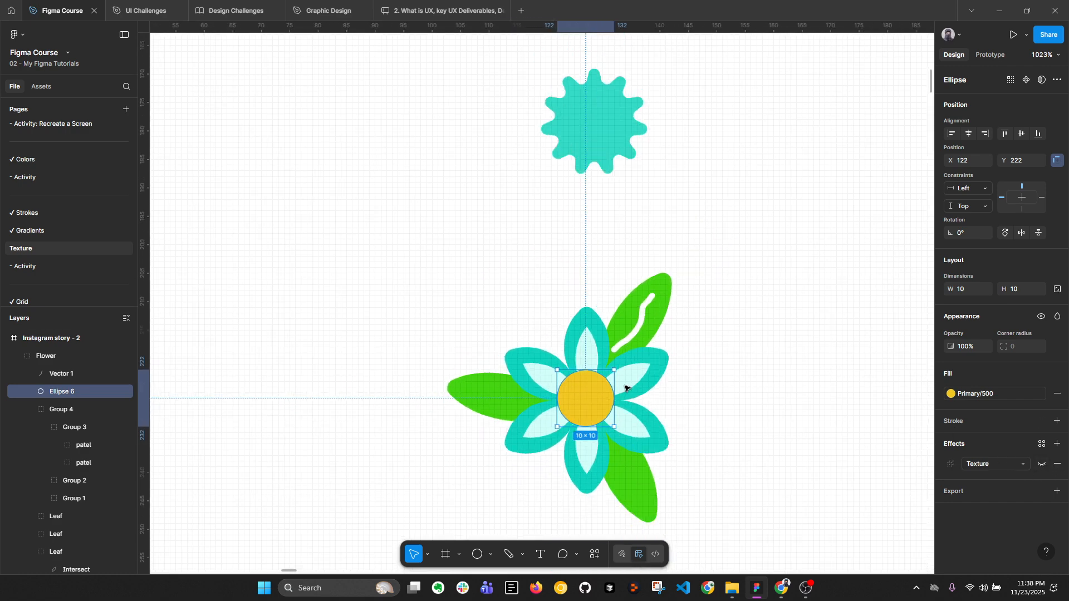
pyautogui.scroll(4, 678, 411)
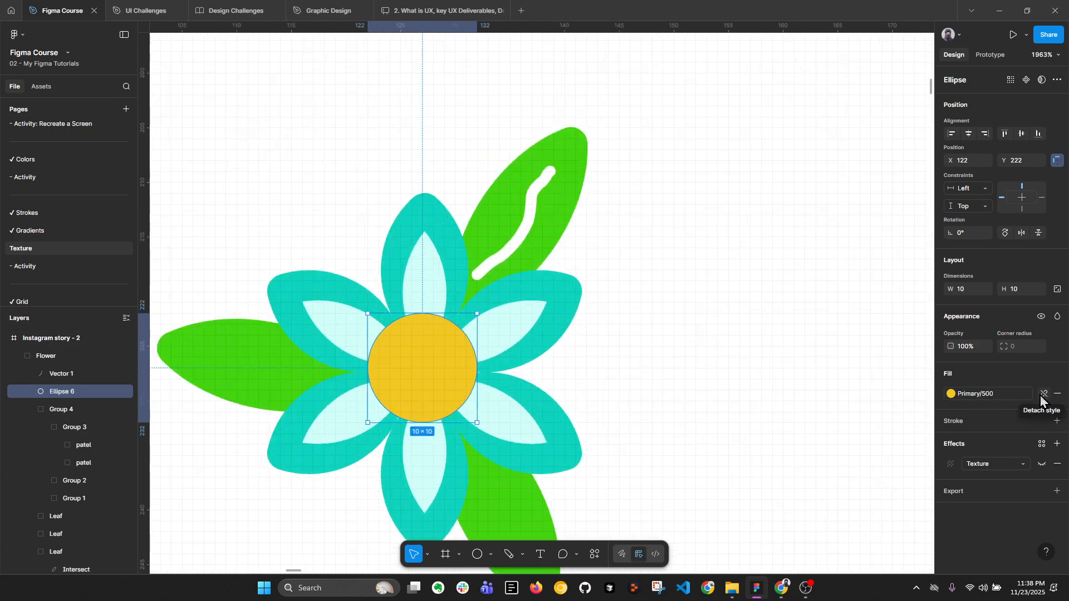
# Step: Try a Noise effect on the flower's yellow centre circle and compare it with the flowers in the pattern fill
pyautogui.click(1043, 464)
pyautogui.click(997, 464)
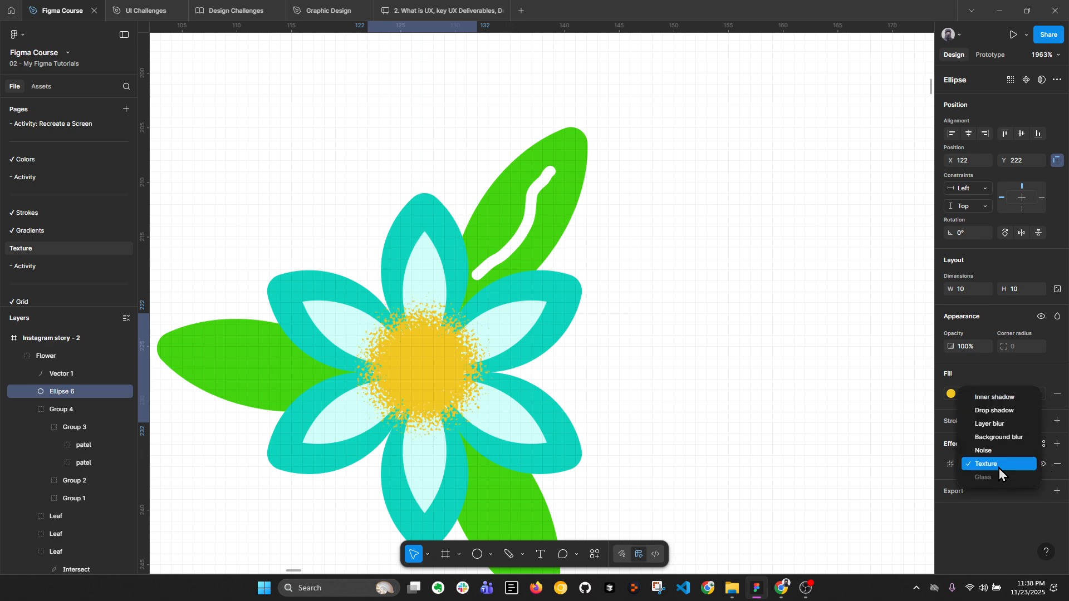
pyautogui.click(997, 451)
pyautogui.scroll(-3, 771, 381)
pyautogui.scroll(-2, 757, 369)
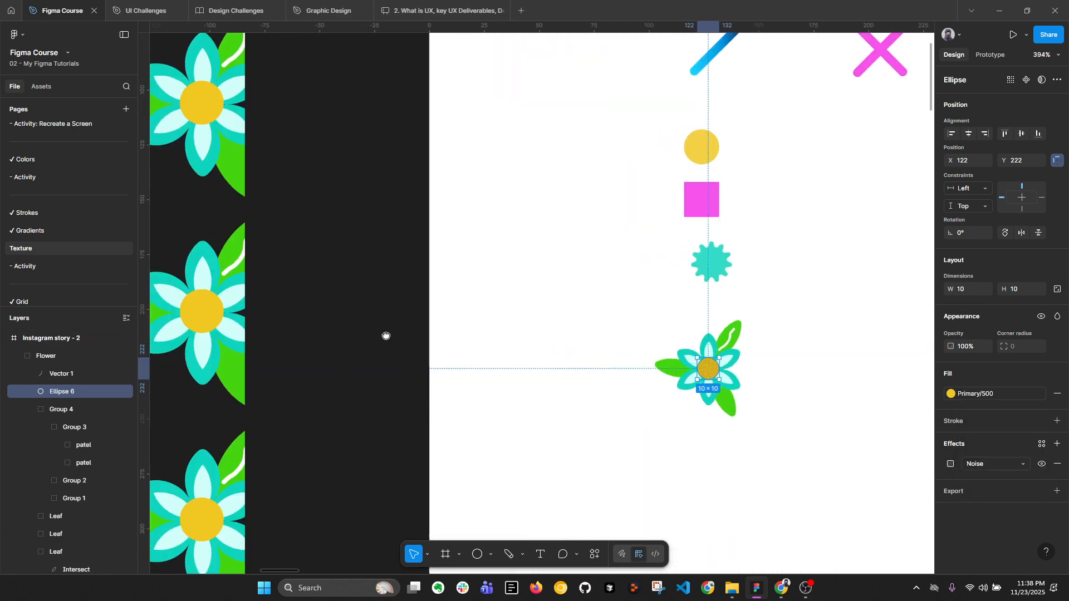
pyautogui.scroll(3, 384, 334)
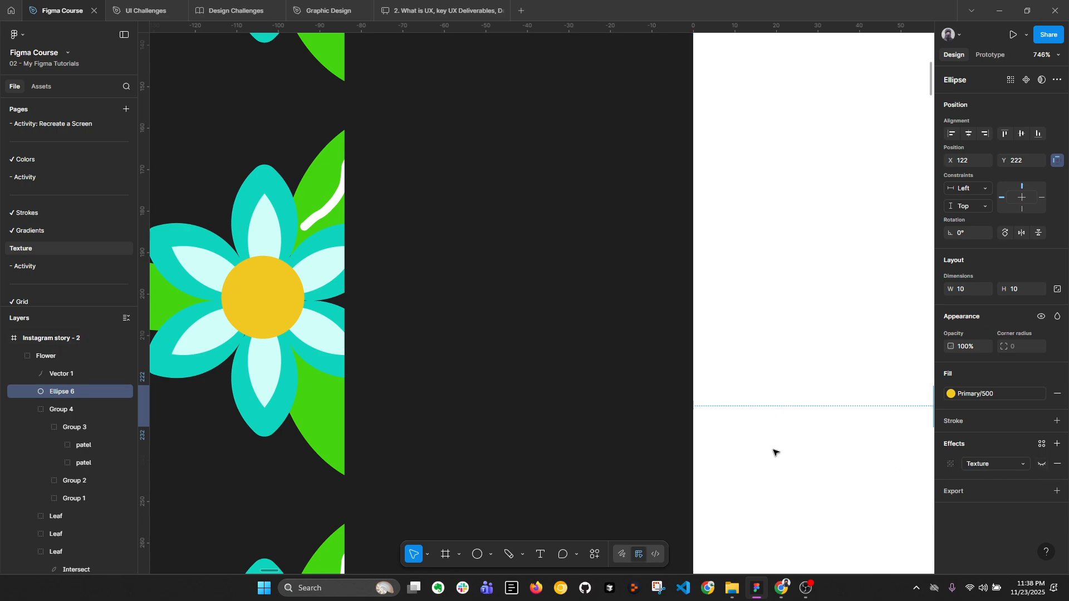
# Step: Deselect the circle and review the flower pattern fill beside the source shapes
pyautogui.click(489, 306)
pyautogui.scroll(-5, 504, 316)
pyautogui.scroll(-5, 504, 316)
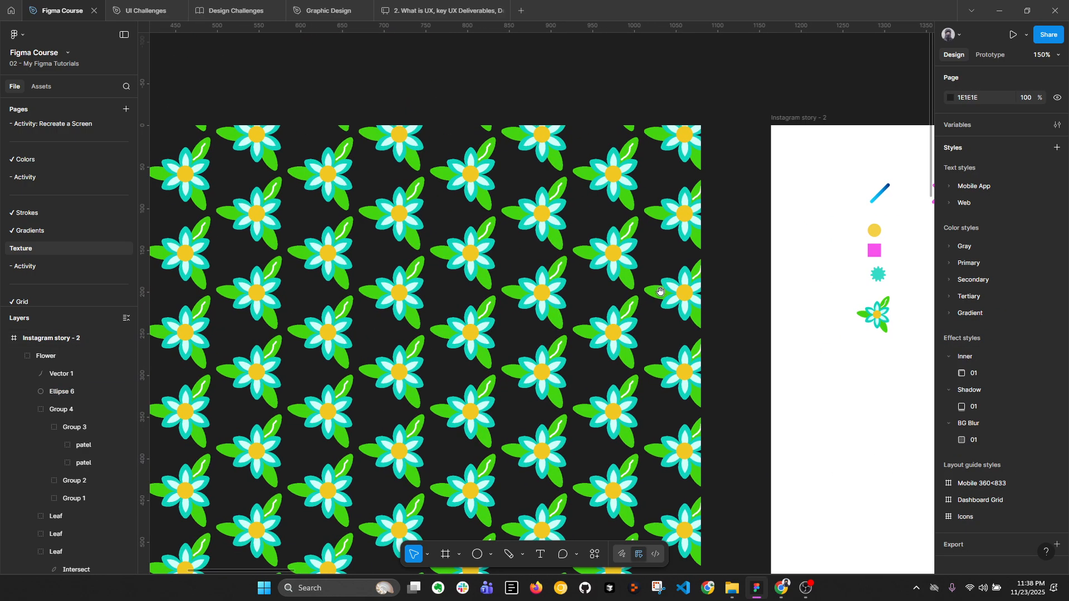
pyautogui.scroll(5, 518, 261)
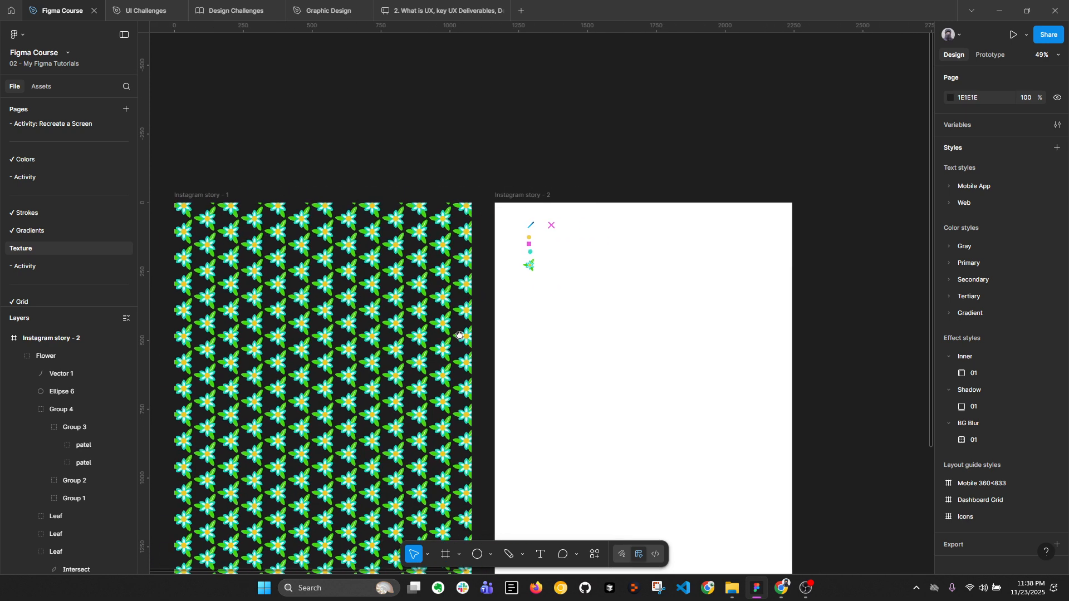
pyautogui.scroll(2, 510, 254)
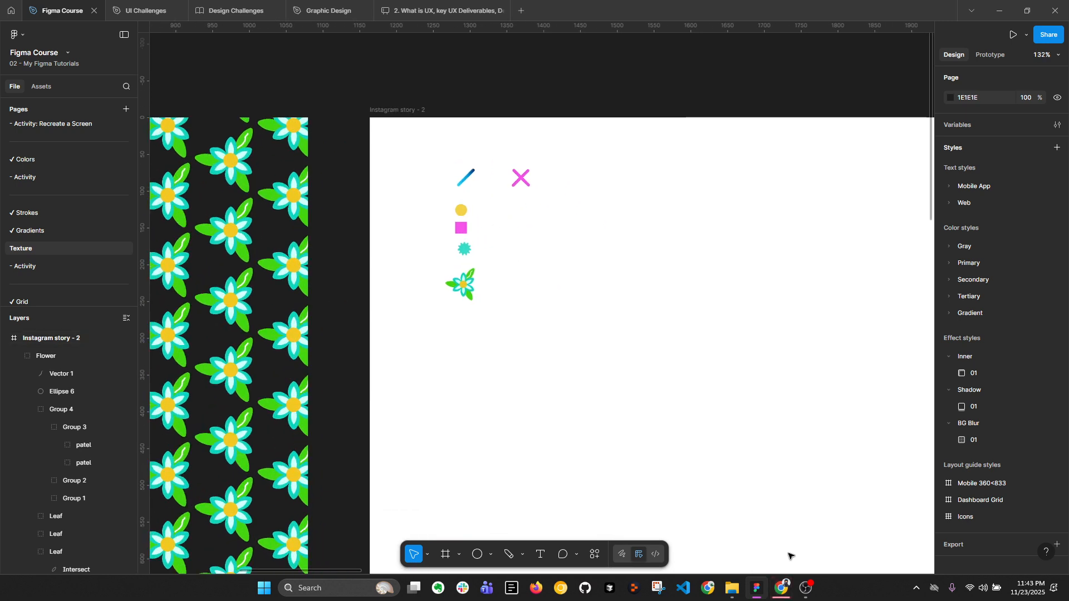
# Step: Switch to Chrome, dismiss the sign-in prompt, and browse the "background texture in UI" image results
pyautogui.click(783, 589)
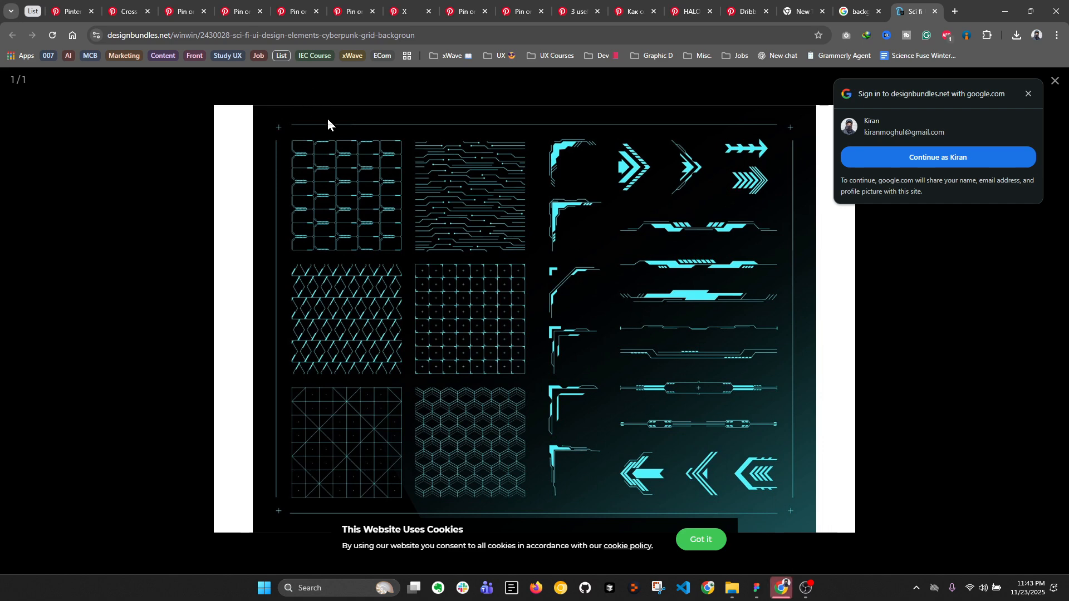
pyautogui.click(1029, 95)
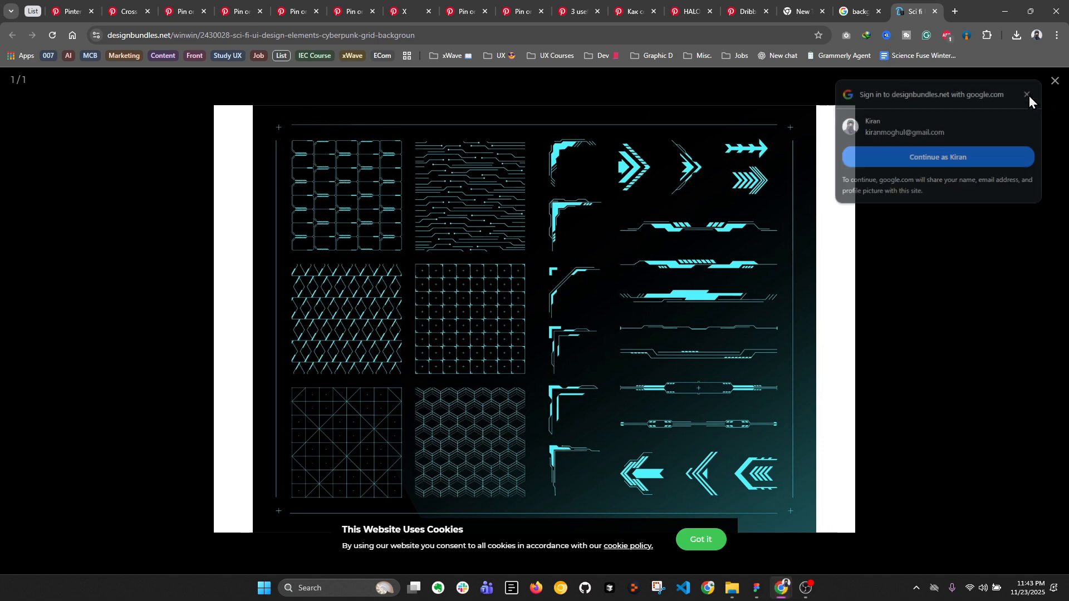
pyautogui.click(859, 11)
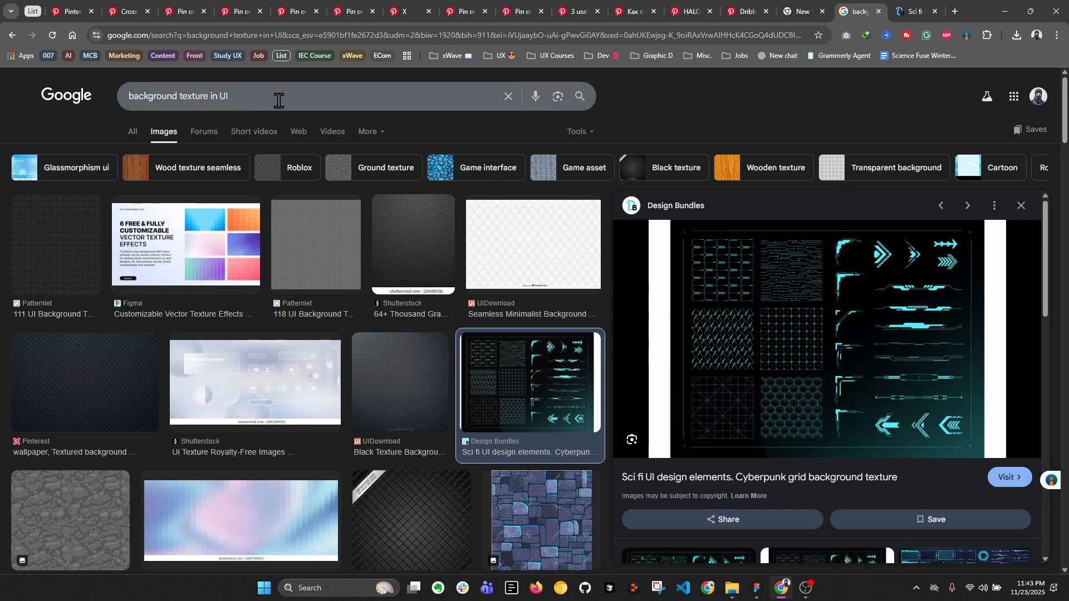
pyautogui.scroll(-10, 392, 223)
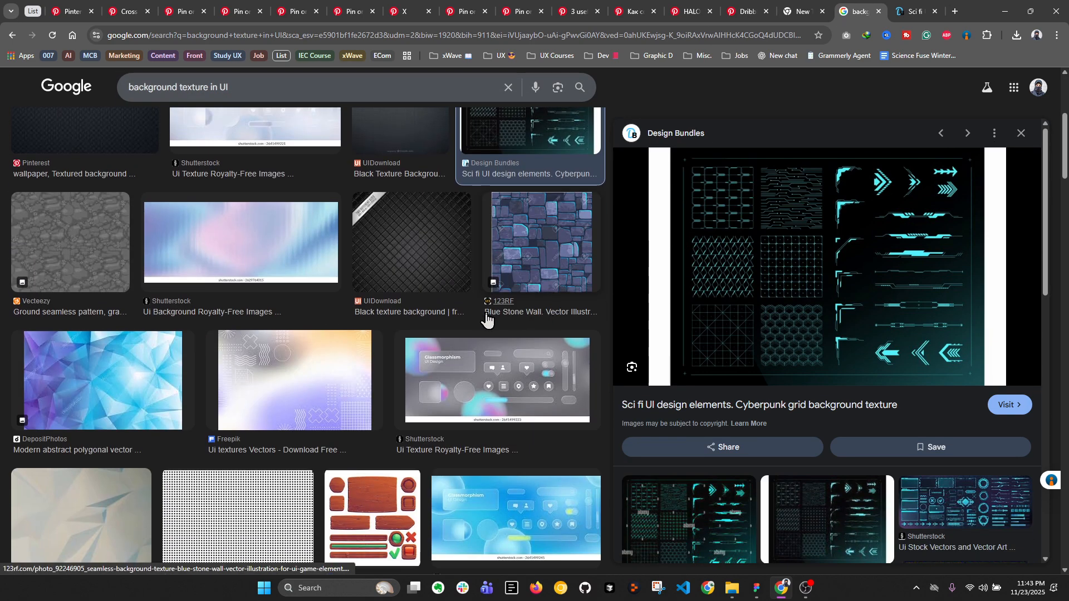
pyautogui.scroll(-3, 309, 350)
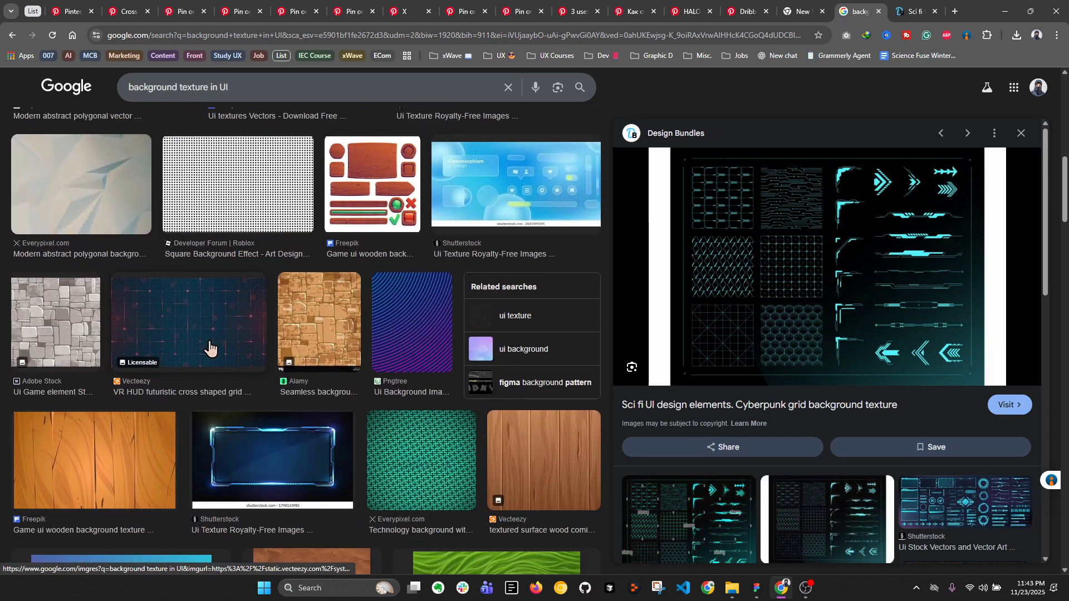
pyautogui.scroll(-12, 341, 316)
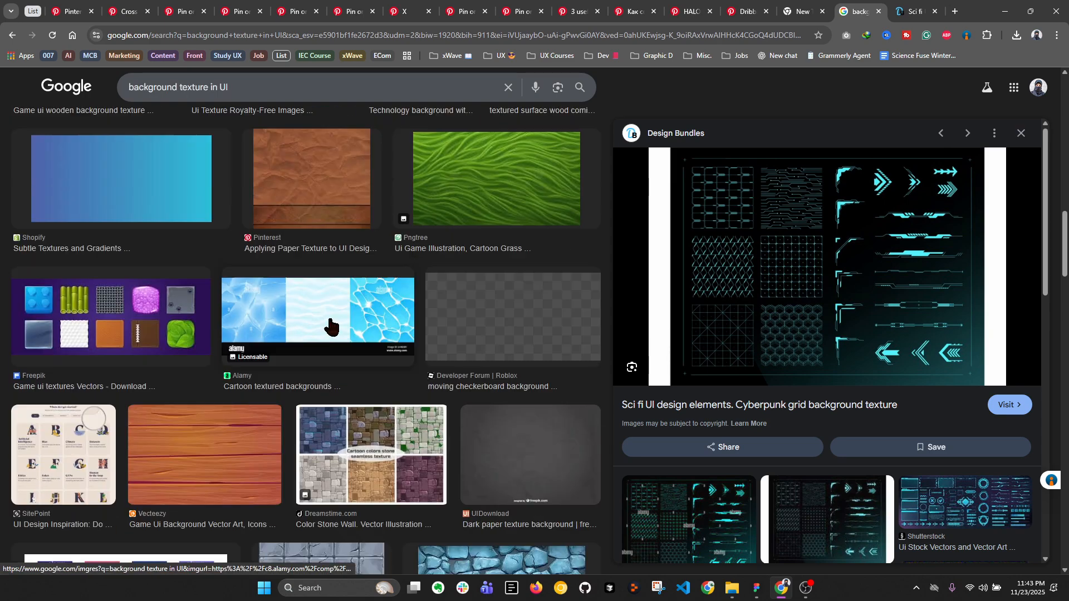
pyautogui.scroll(5, 326, 331)
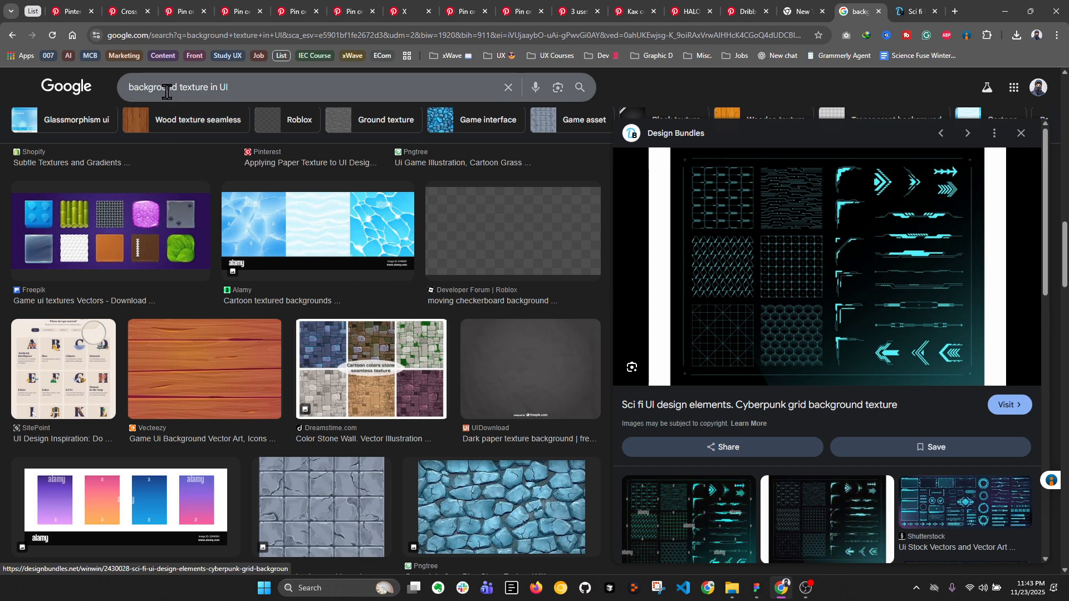
# Step: Change the image search to "background patterns in UI"
pyautogui.moveTo(180, 89); pyautogui.dragTo(206, 92)
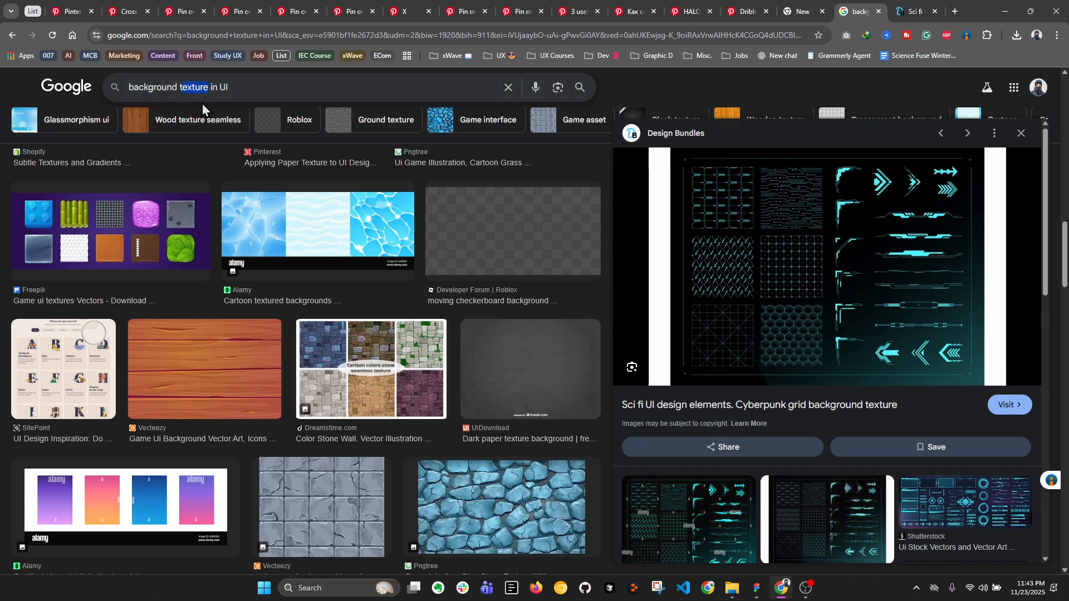
pyautogui.press('BackSpace')
pyautogui.write('patterns')
pyautogui.press('Return')
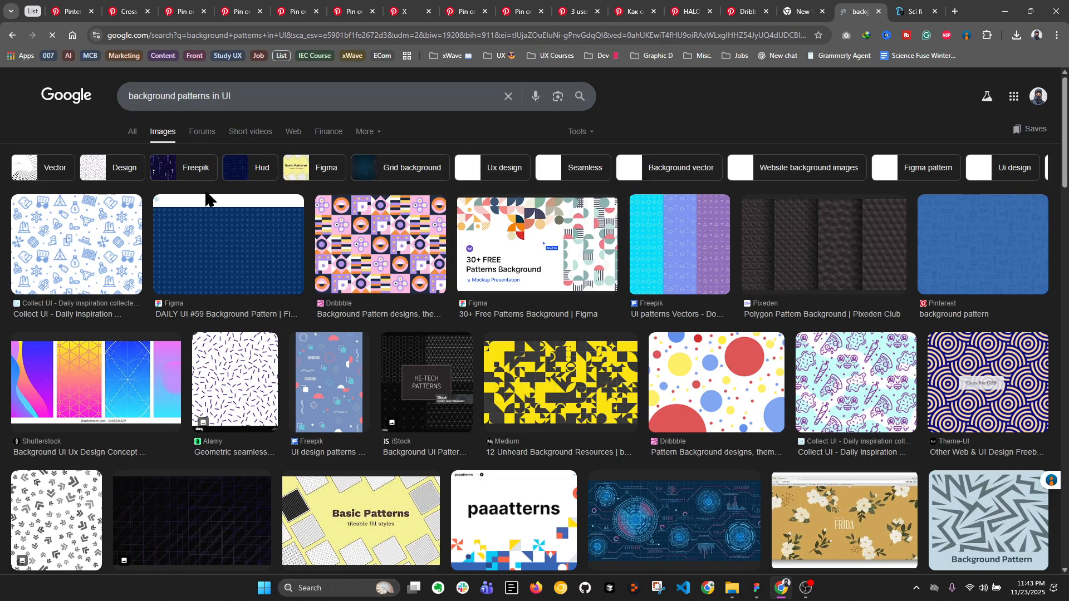
# Step: Preview Freepik's UI patterns image and its related four-colour 2D flat UI patterns image
pyautogui.click(658, 246)
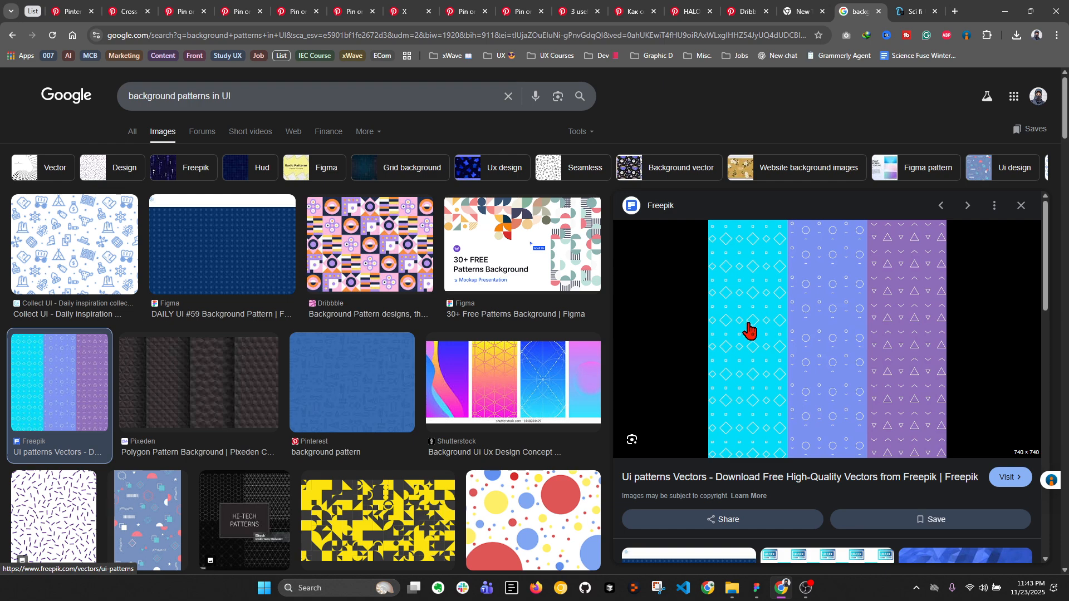
pyautogui.scroll(-5, 745, 348)
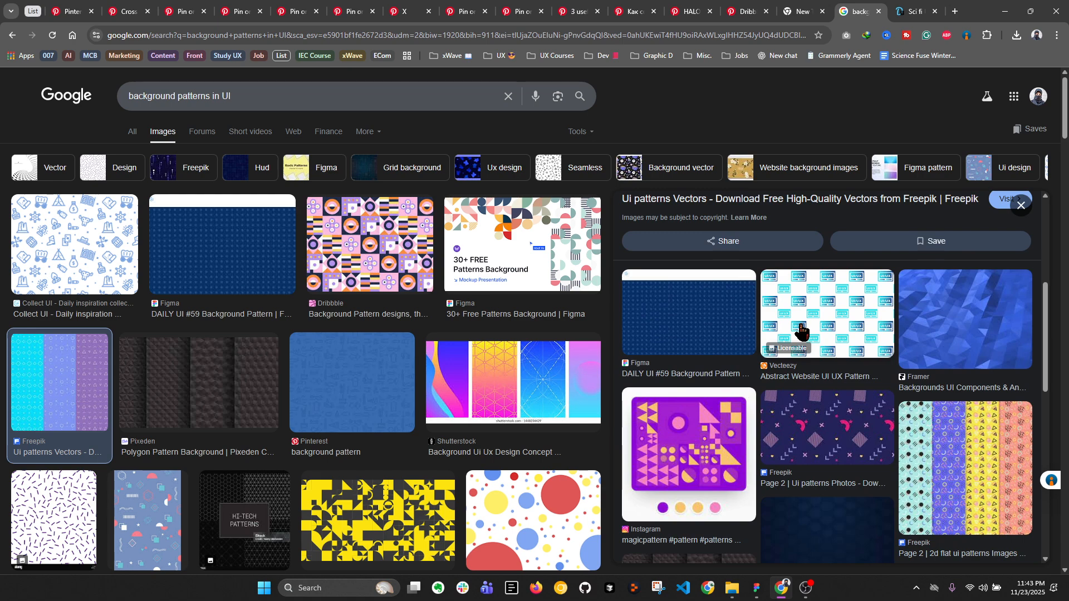
pyautogui.scroll(-3, 893, 372)
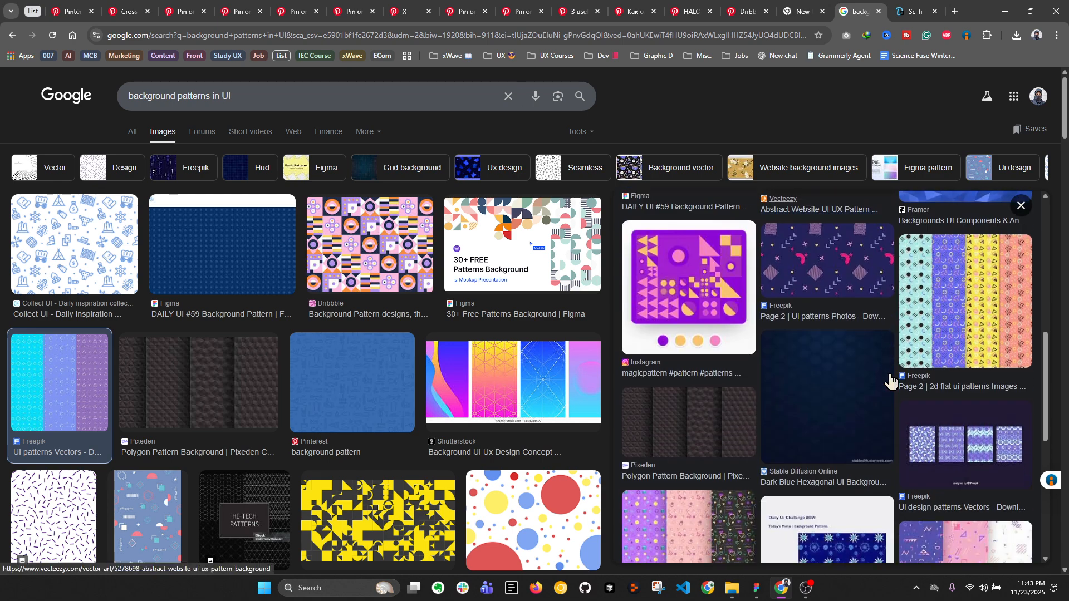
pyautogui.click(955, 317)
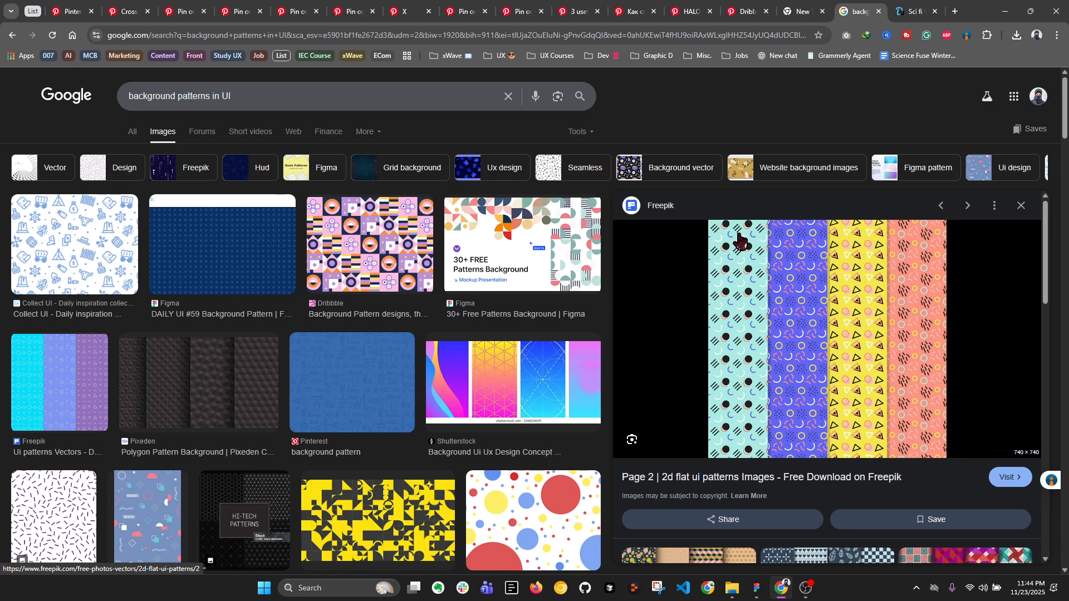
# Step: Copy the cyberpunk sci-fi UI elements image from the Design Bundles page at normal page zoom
pyautogui.click(916, 11)
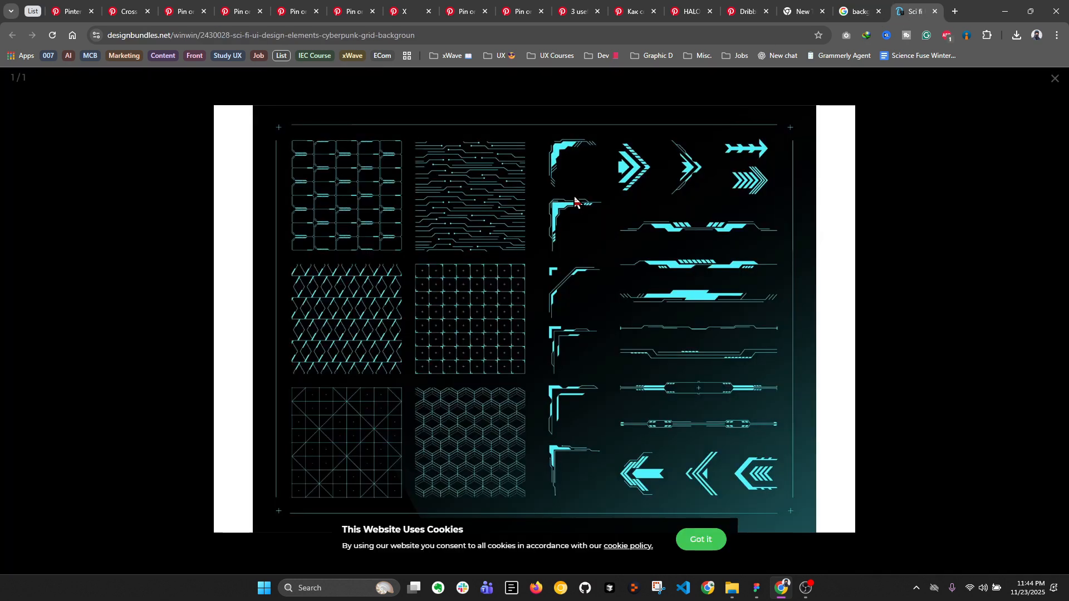
pyautogui.hotkey('ctrl', '+')
pyautogui.hotkey('ctrl', '+')
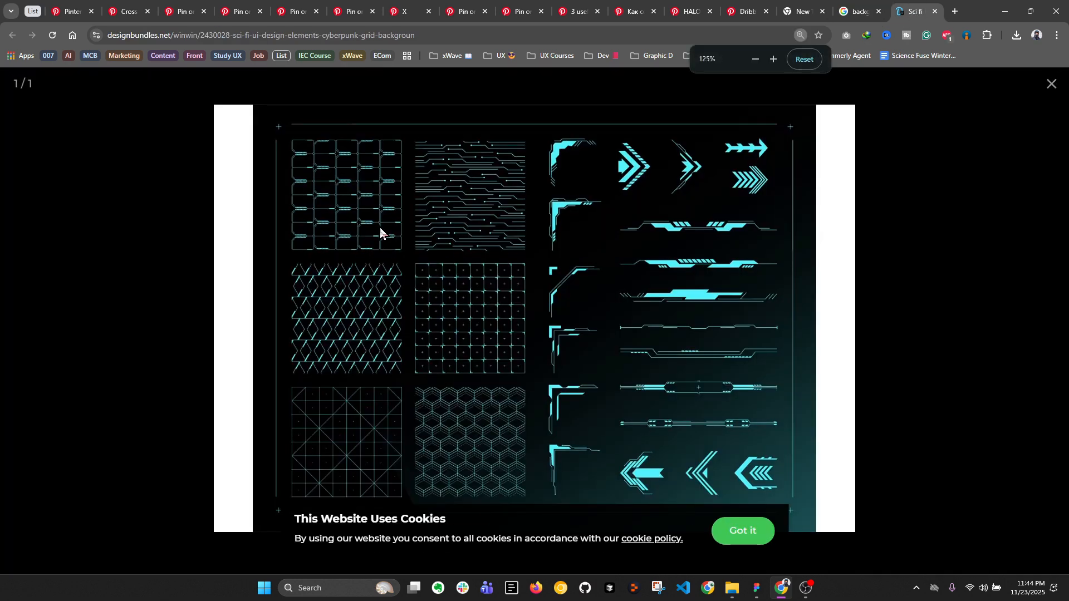
pyautogui.click(805, 65)
pyautogui.rightClick(393, 221)
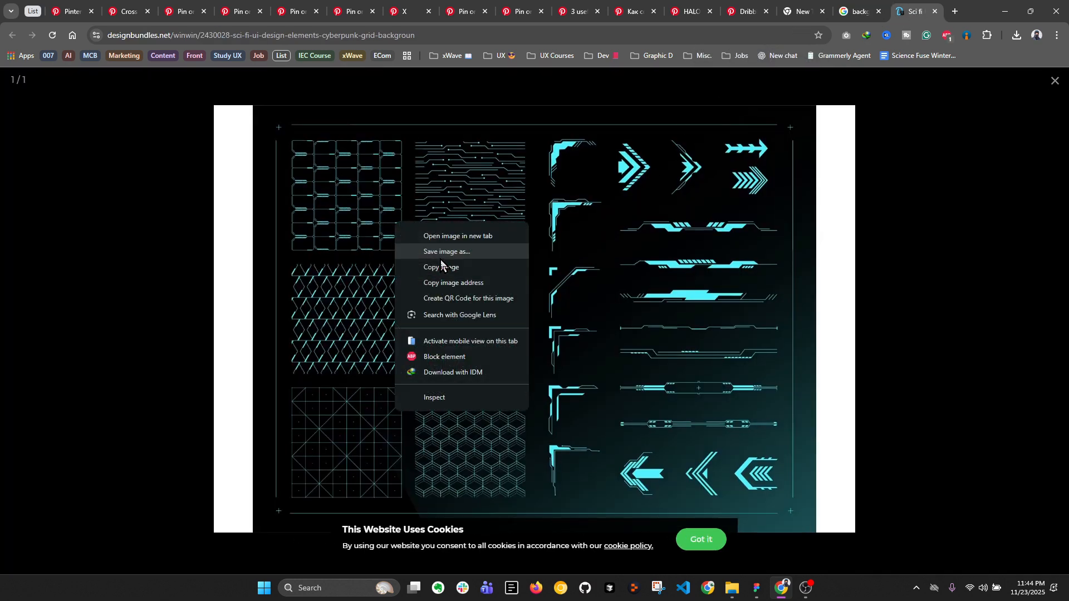
pyautogui.click(446, 269)
# Step: Switch to Figma and paste the copied image beyond the Instagram story - 2 frame, at X 2310, Y -195
pyautogui.click(756, 588)
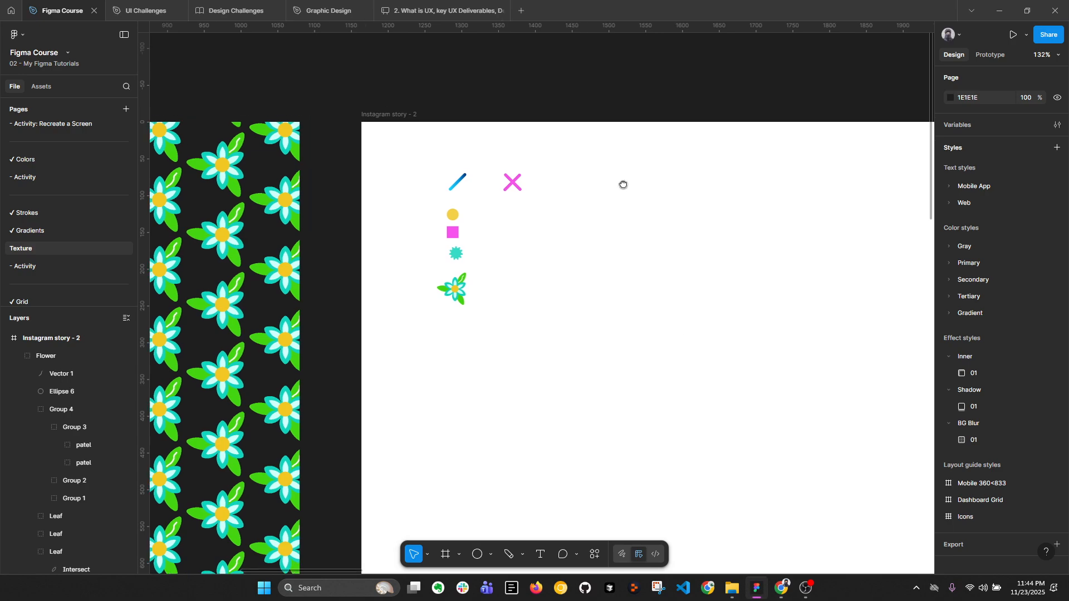
pyautogui.hscroll(10, 623, 181)
pyautogui.hotkey('ctrl', 'v')
pyautogui.scroll(5, 724, 181)
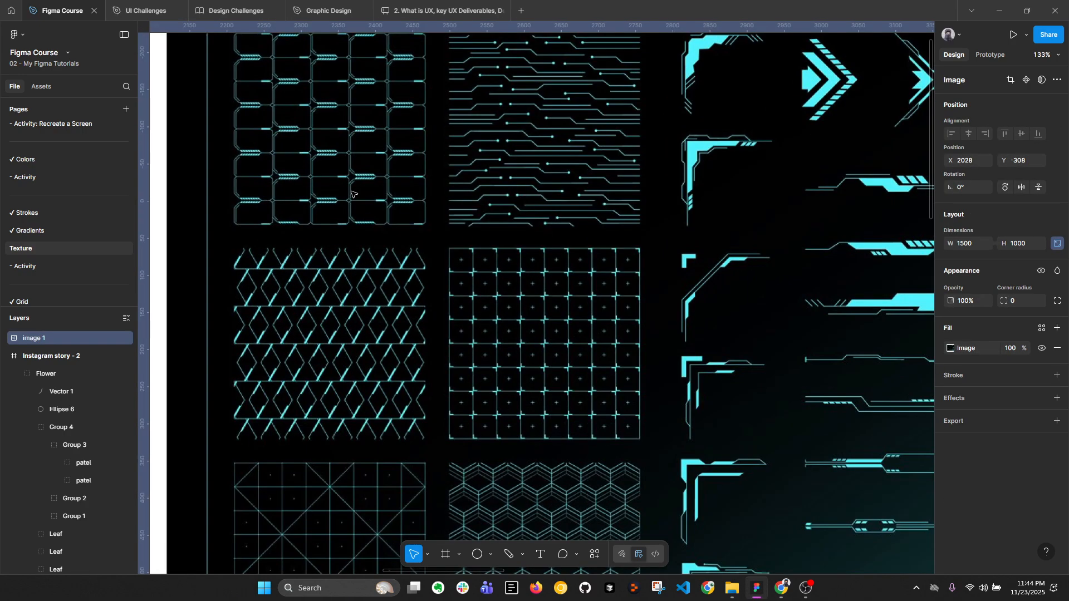
pyautogui.scroll(10, 724, 181)
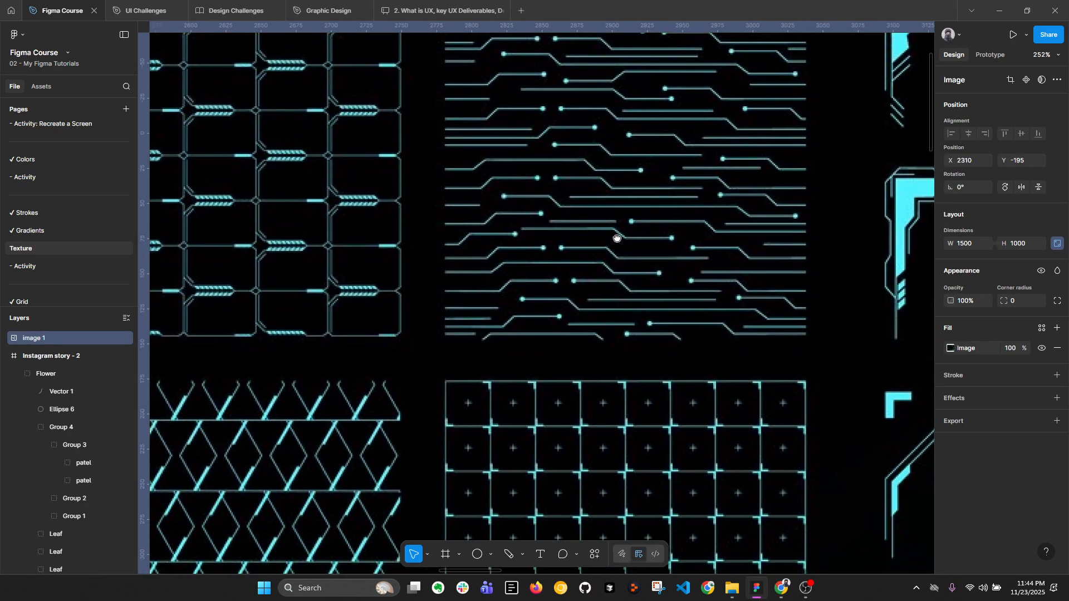
# Step: Examine the repeating units of the square grid with plus marks and the diamond lattice in the pasted image
pyautogui.moveTo(577, 311); pyautogui.dragTo(541, 218)
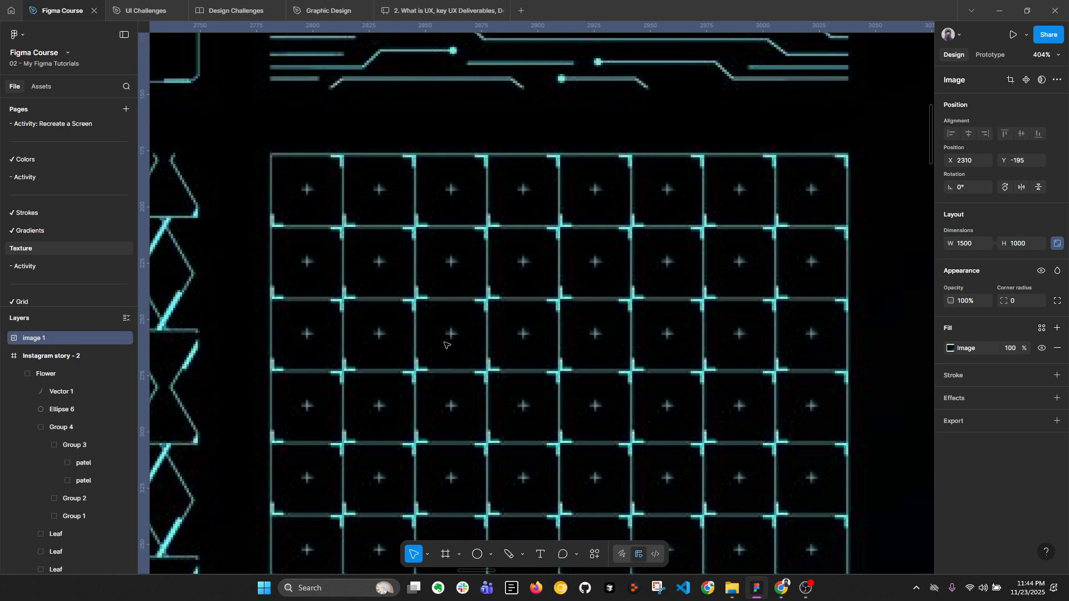
pyautogui.scroll(5, 260, 236)
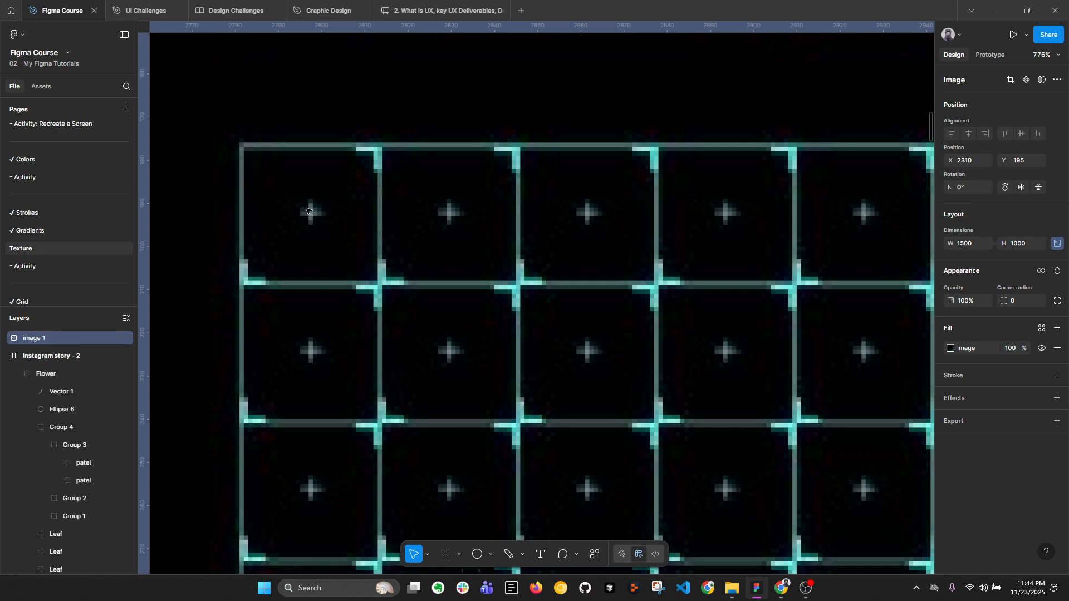
pyautogui.scroll(-6, 316, 223)
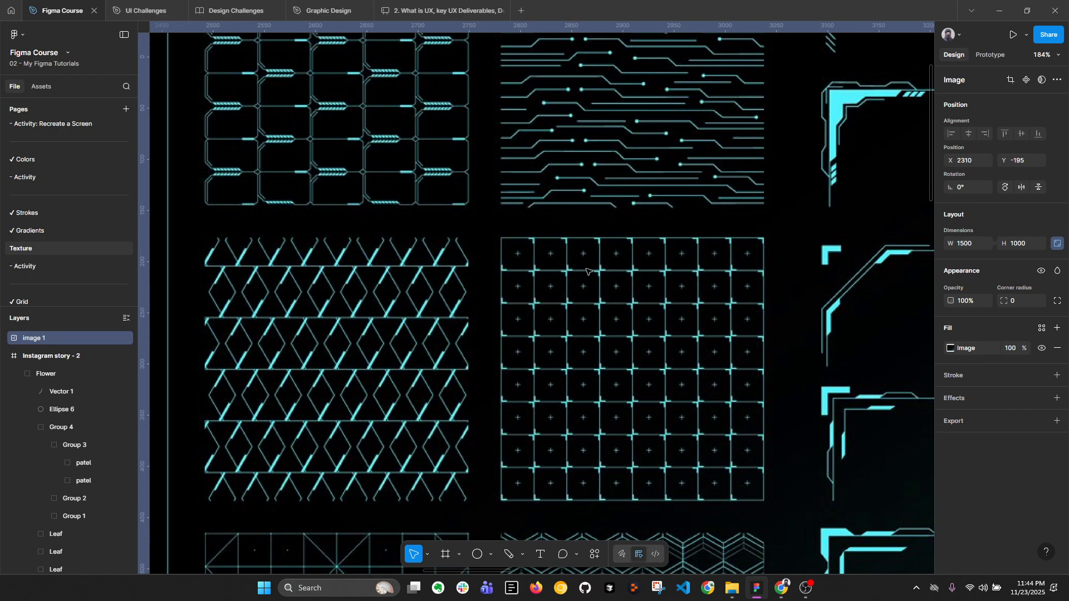
pyautogui.scroll(3, 361, 216)
pyautogui.scroll(3, 361, 216)
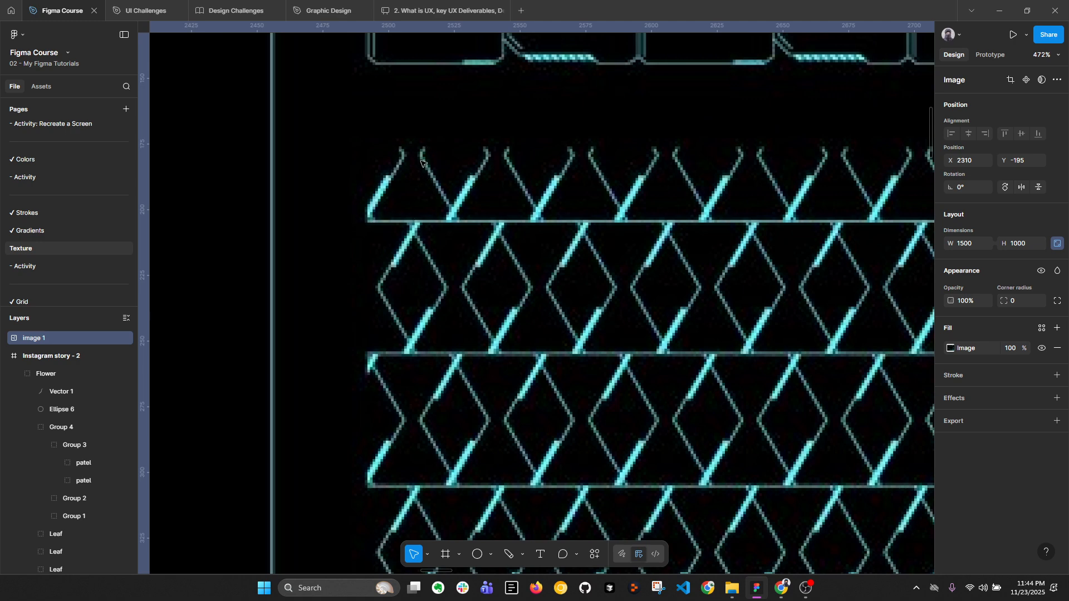
pyautogui.scroll(-3, 423, 167)
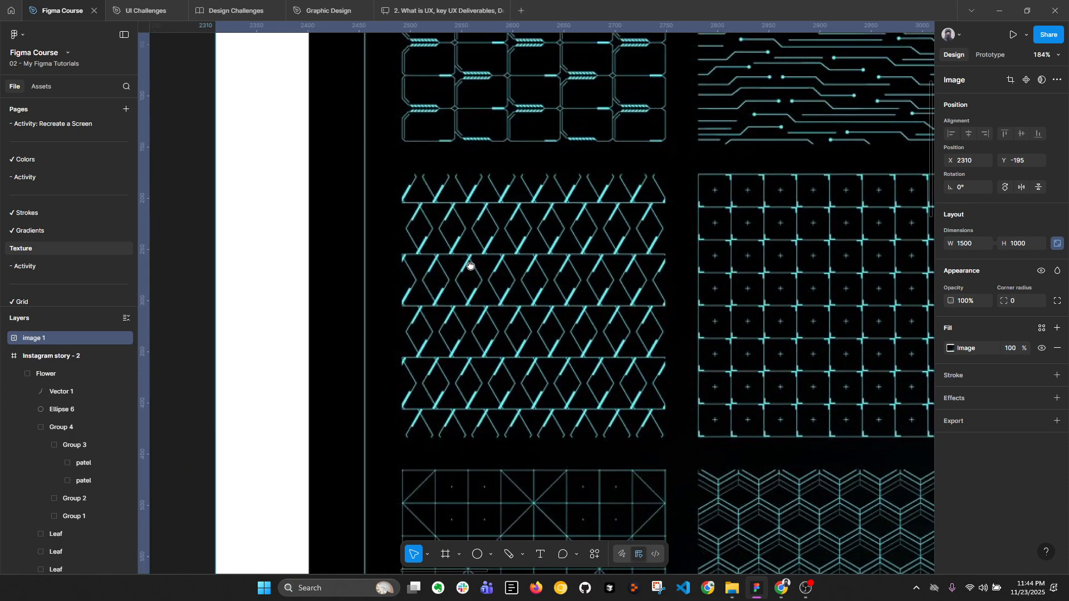
pyautogui.scroll(3, 469, 264)
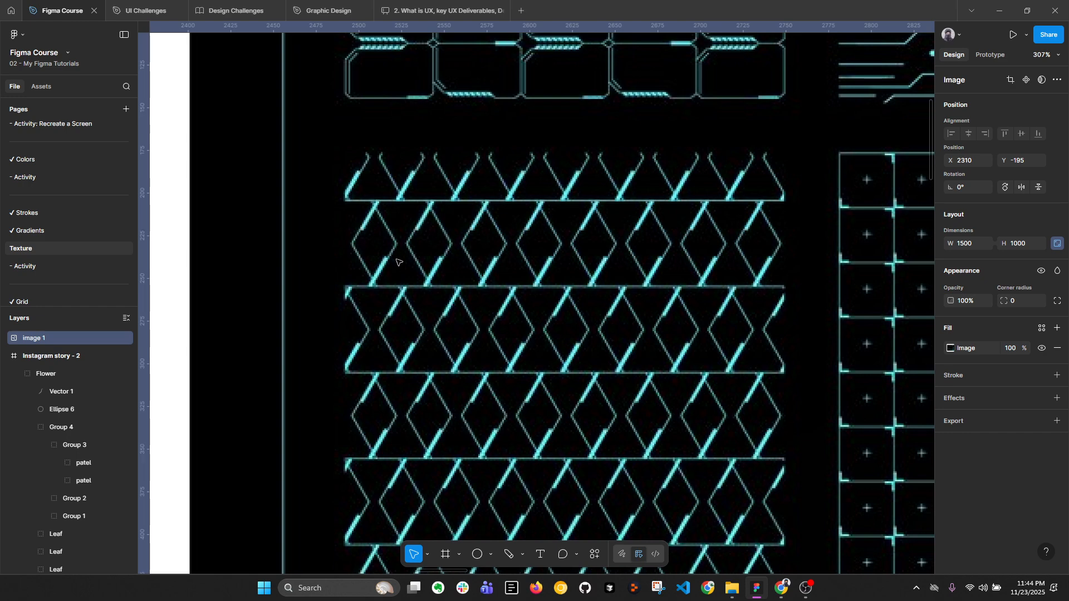
pyautogui.scroll(-2, 399, 262)
pyautogui.scroll(-3, 449, 225)
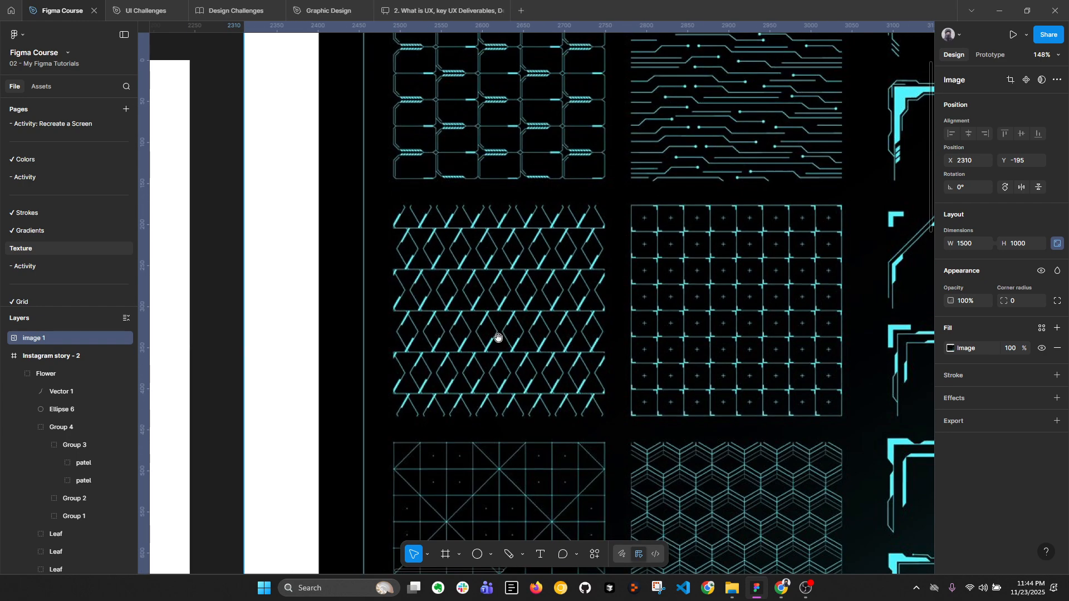
# Step: Examine the repeating units of the square grid with crossing diagonals and the layered hexagon pattern in the pasted image
pyautogui.moveTo(496, 339); pyautogui.dragTo(467, 242)
pyautogui.scroll(3, 468, 241)
pyautogui.moveTo(475, 322); pyautogui.dragTo(473, 244)
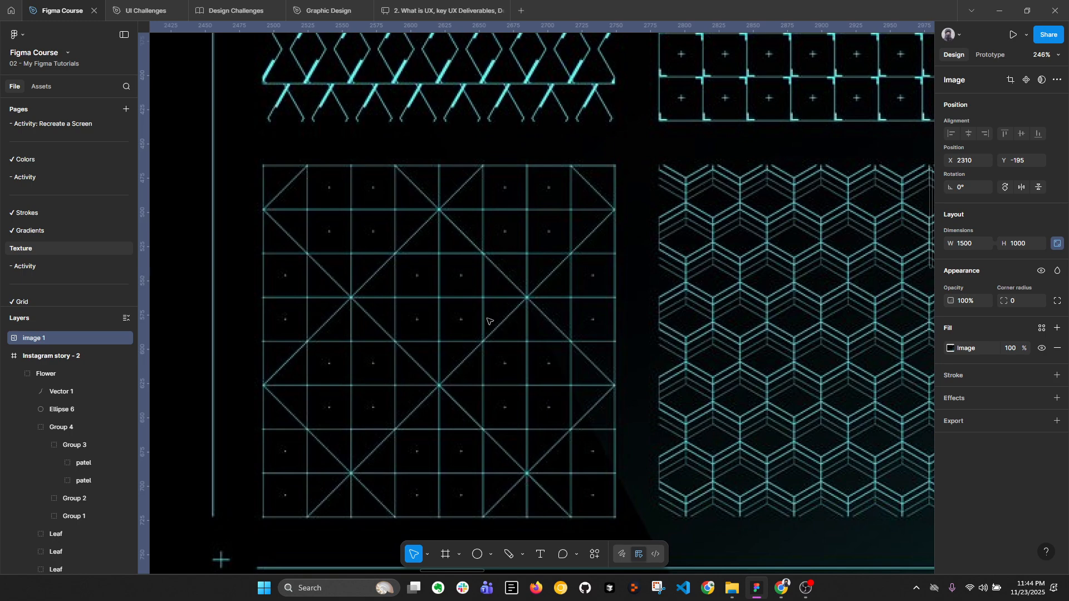
pyautogui.scroll(2, 412, 223)
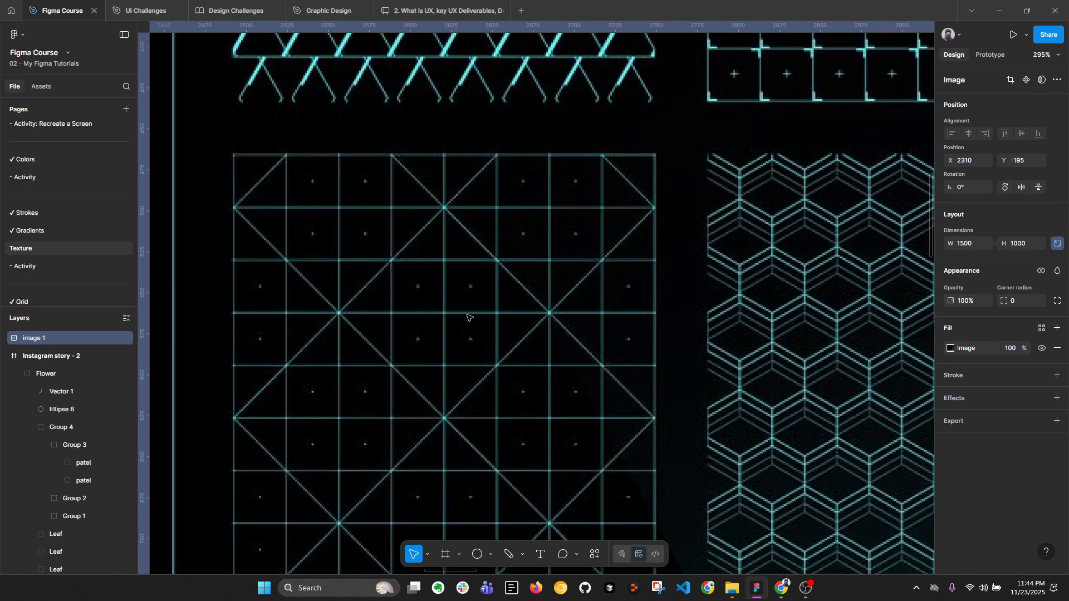
pyautogui.scroll(-3, 457, 234)
pyautogui.scroll(5, 716, 262)
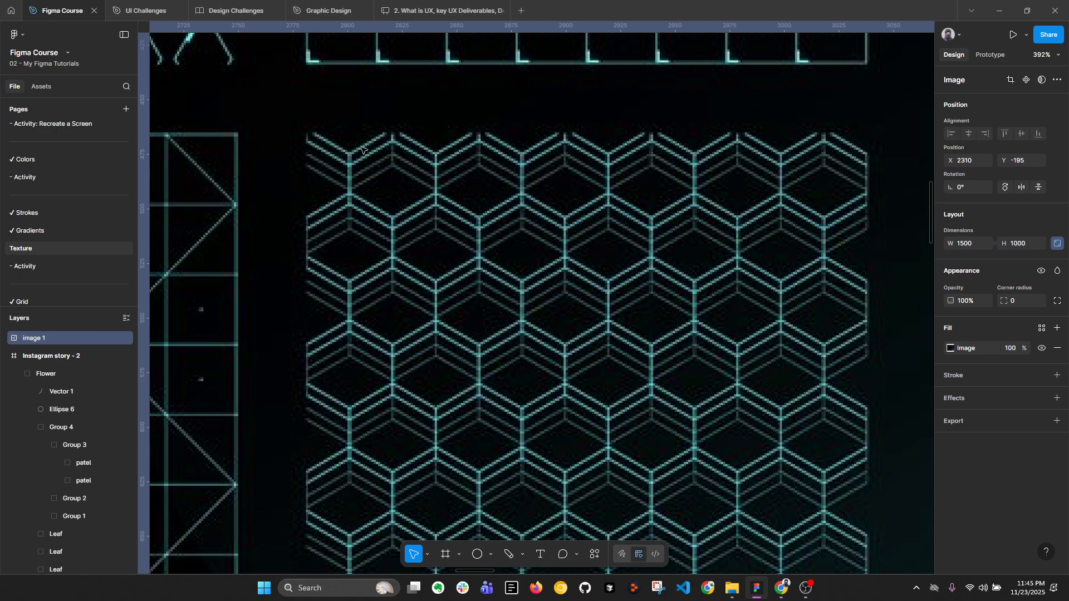
# Step: Delete the pasted cyberpunk sci-fi UI elements image from the canvas
pyautogui.scroll(-10, 438, 171)
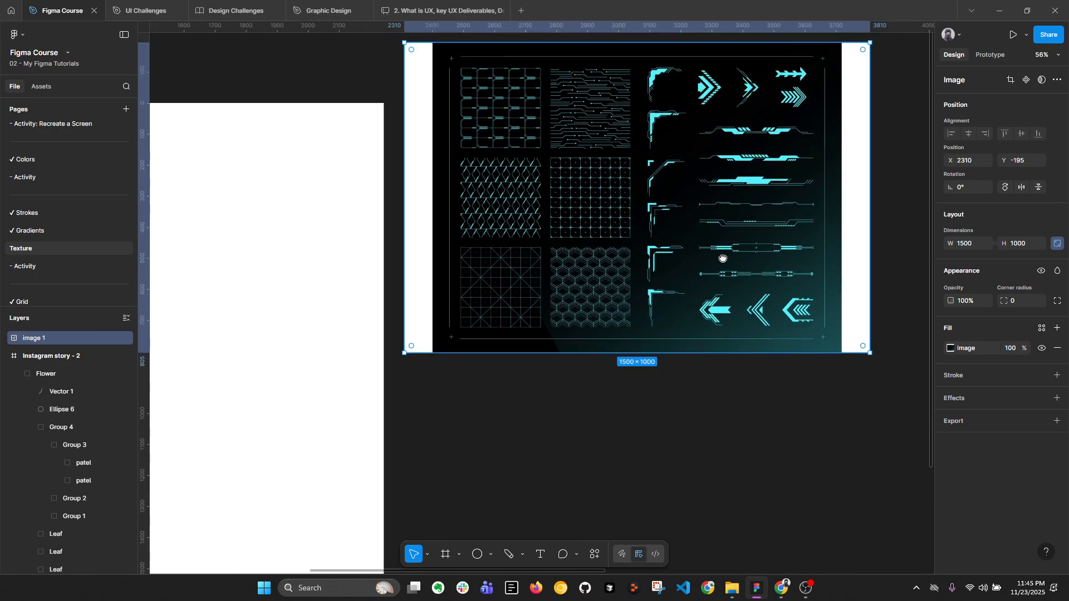
pyautogui.moveTo(723, 258); pyautogui.dragTo(656, 292)
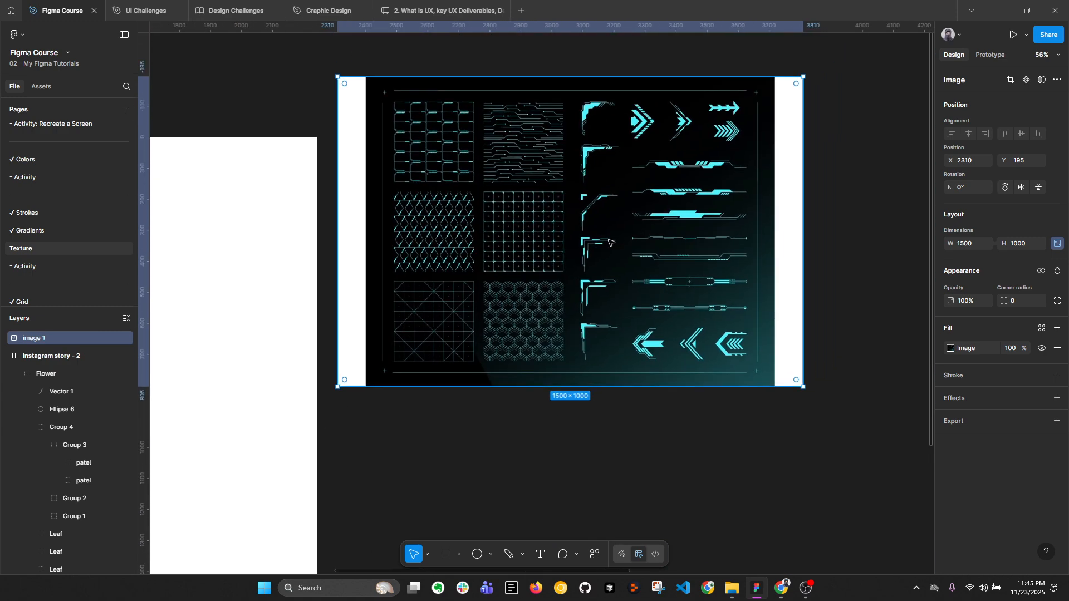
pyautogui.press('Delete')
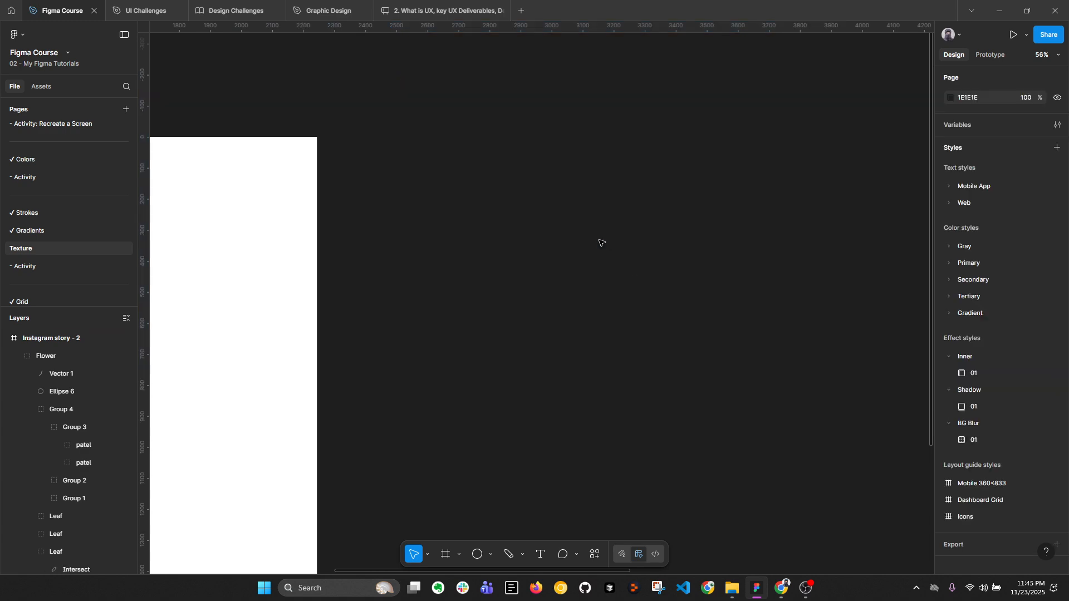
# Step: Switch to Chrome and return to the Google Images results for "background patterns in UI"
pyautogui.click(782, 588)
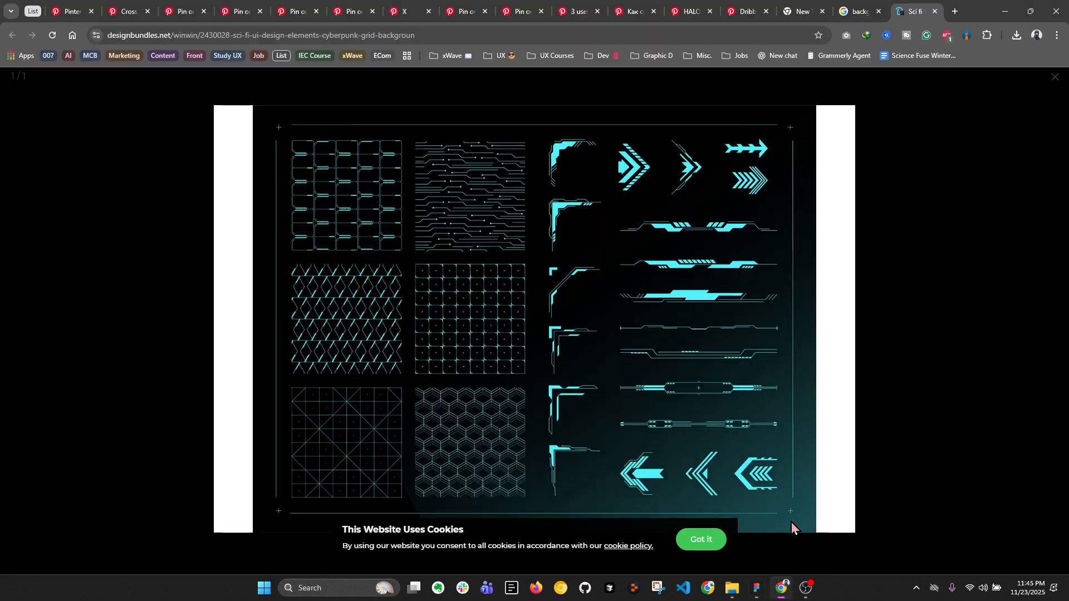
pyautogui.click(858, 13)
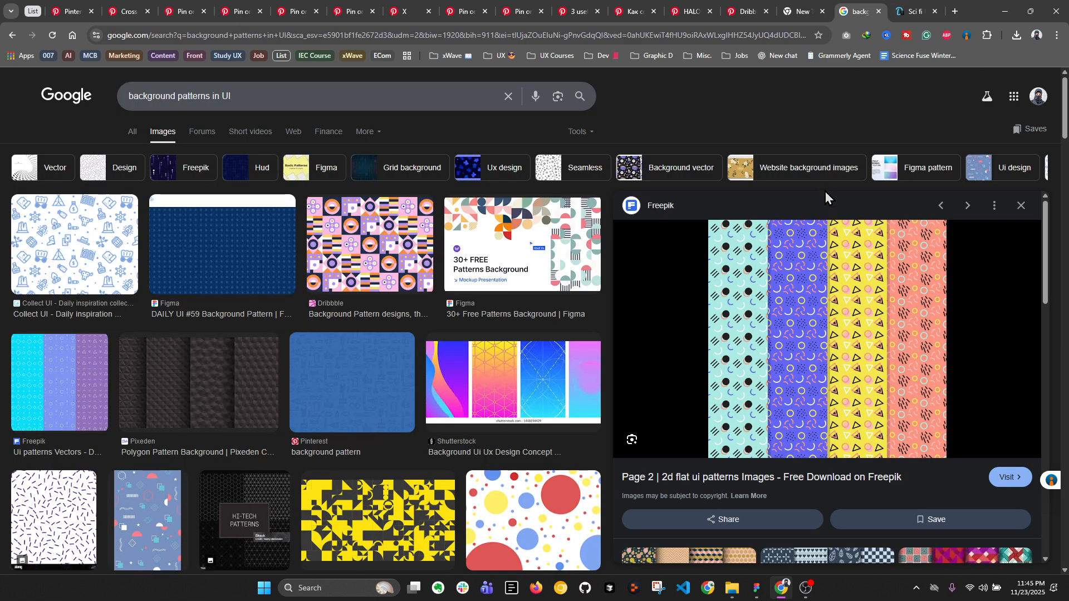